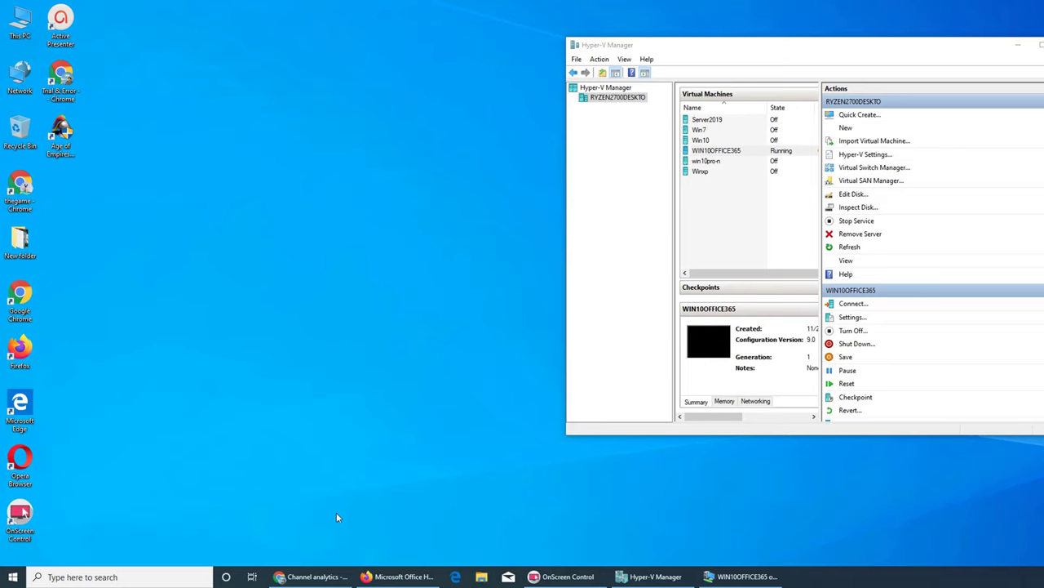
Minimize the Office Home browser, shift Hyper-V Manager left, and bring up the WIN10OFFICE365 VM window.
left_click(386, 577)
left_click(385, 579)
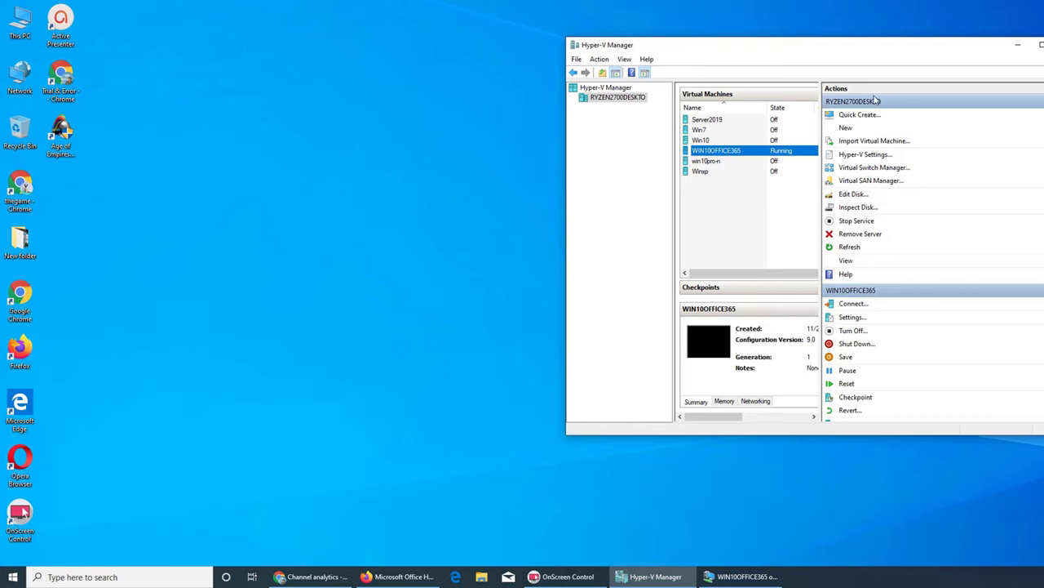
left_click_drag(877, 44, 750, 41)
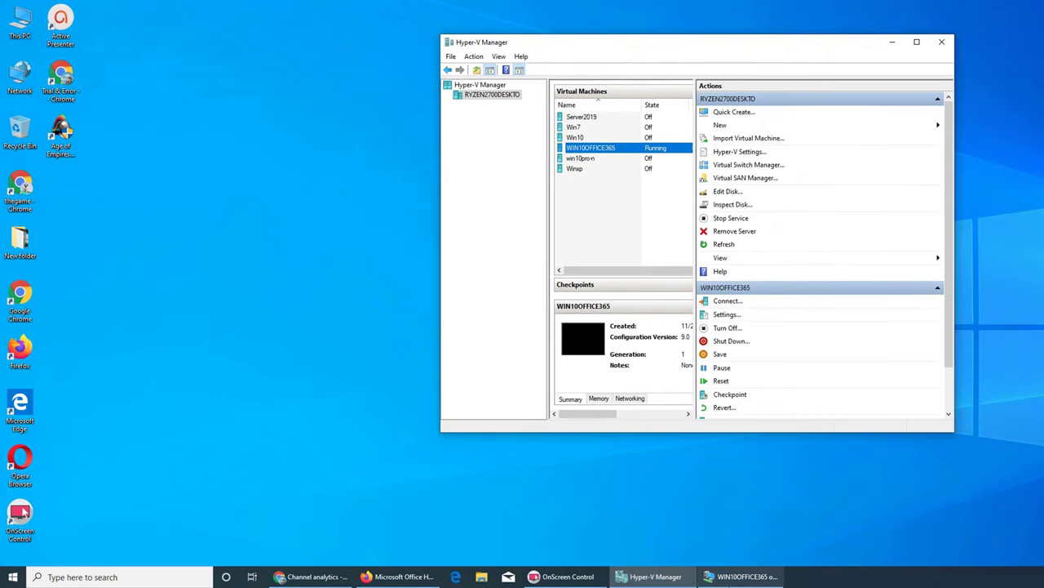
left_click(738, 576)
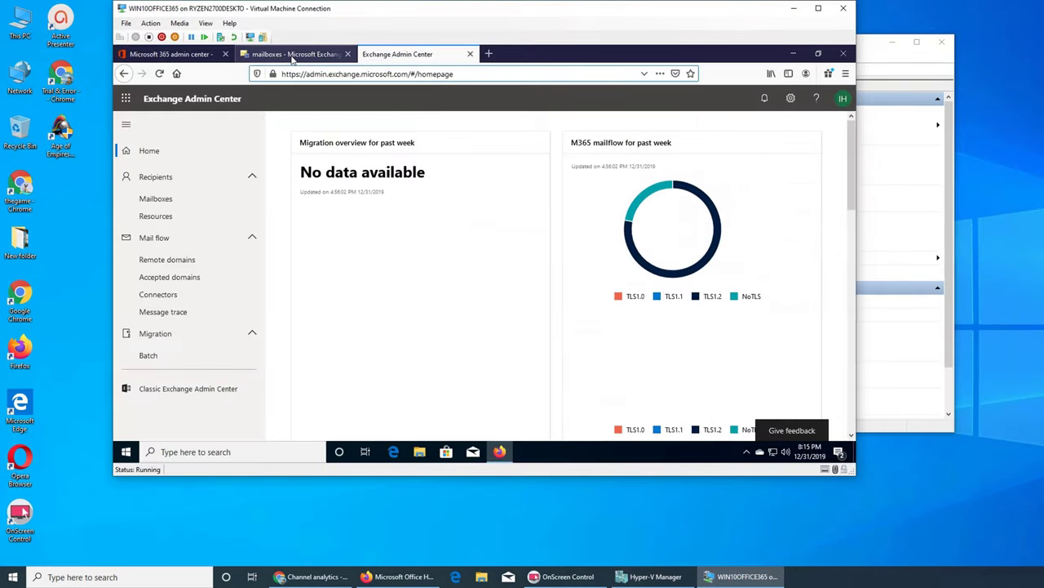
Cycle through the admin center tabs, ending on the classic Exchange mailbox list with five users.
left_click(291, 54)
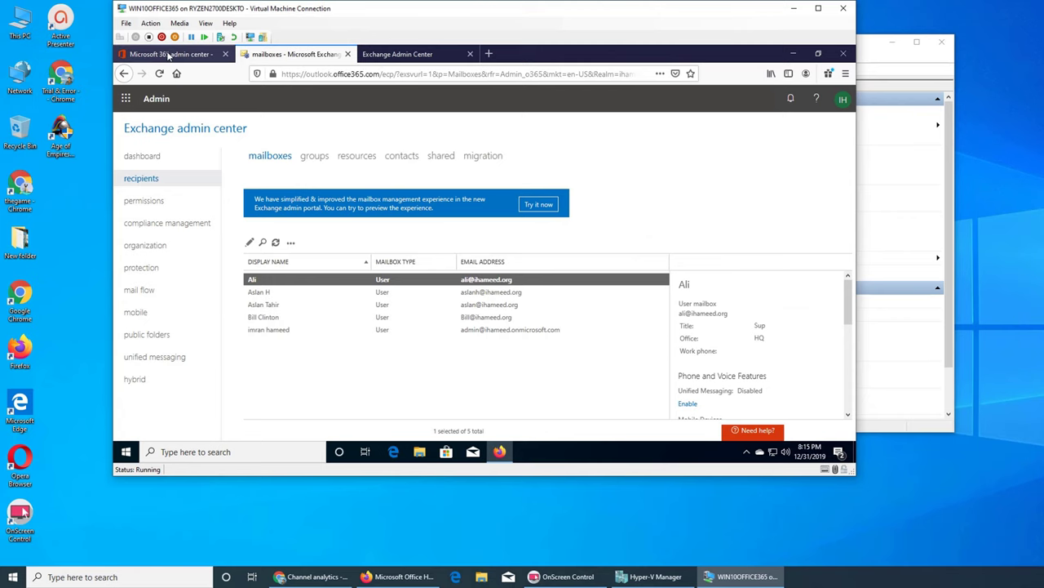
left_click(167, 54)
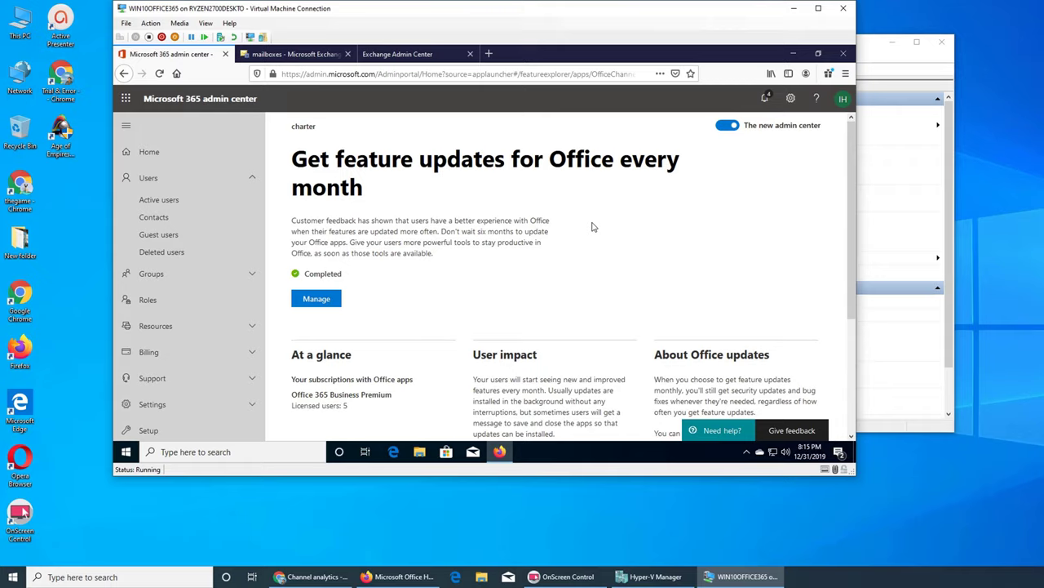
left_click(819, 8)
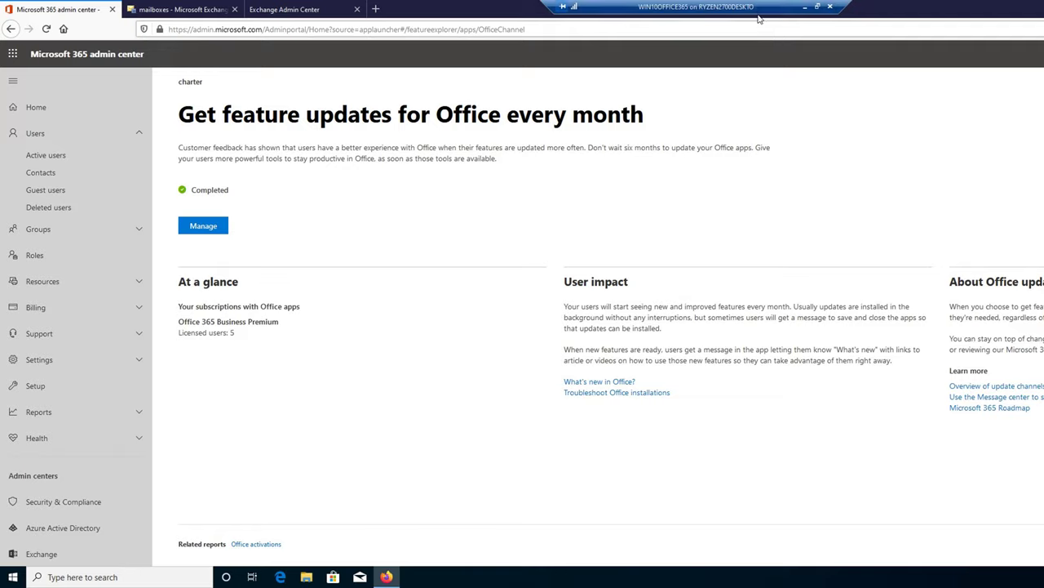
left_click(818, 6)
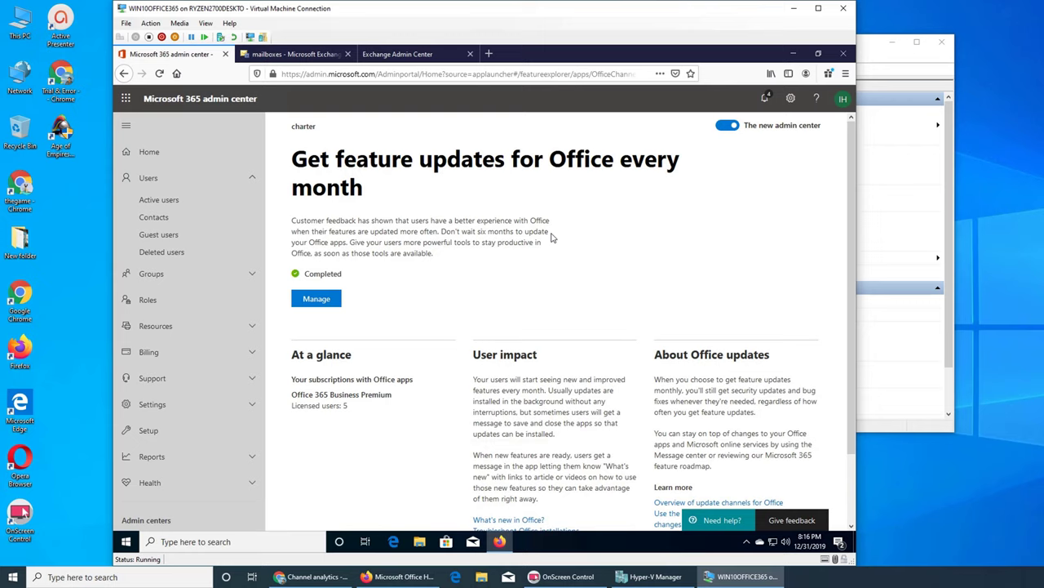
left_click(431, 56)
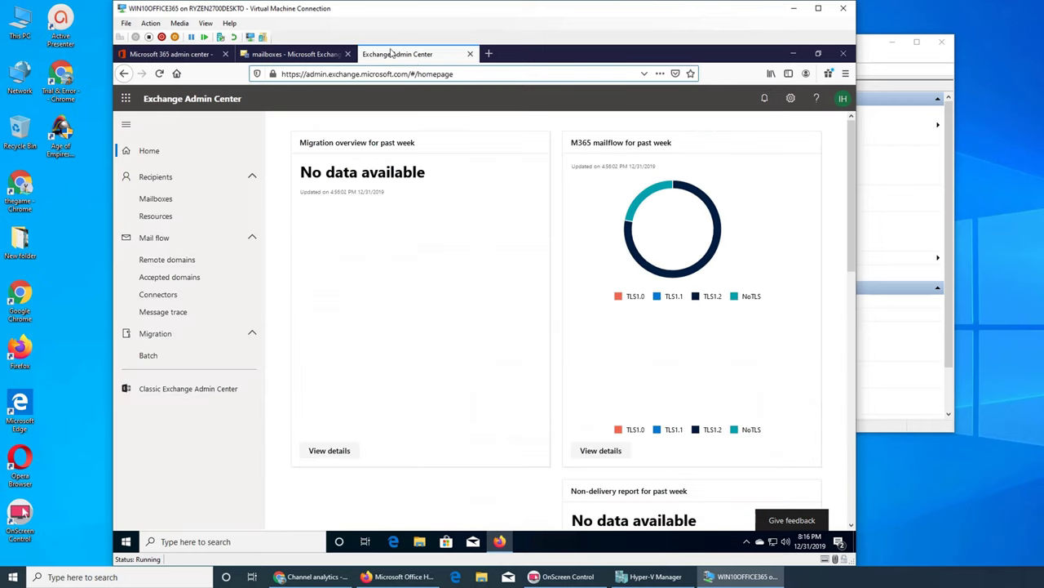
left_click(303, 56)
left_click(187, 57)
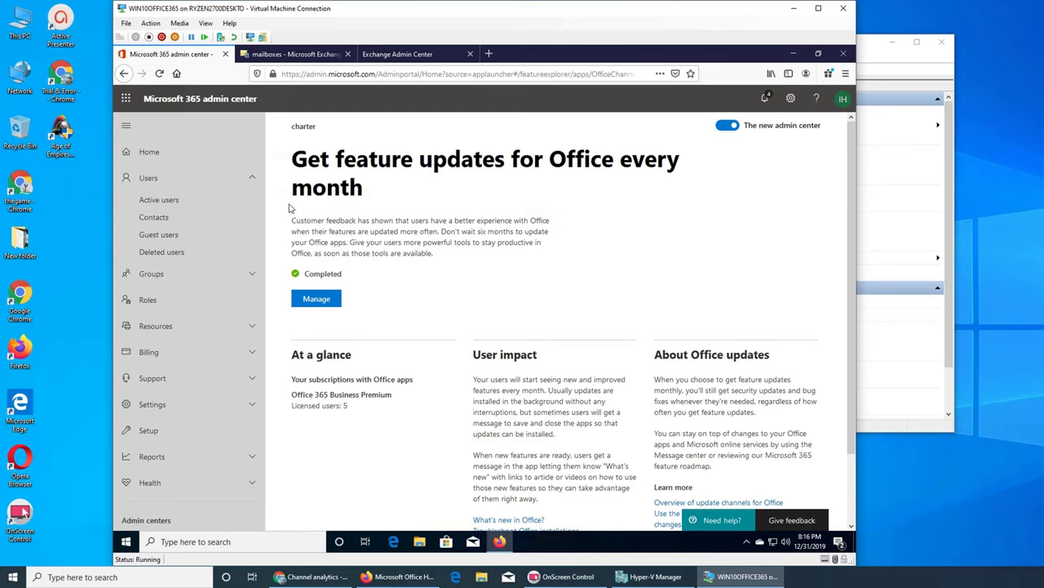
left_click(283, 56)
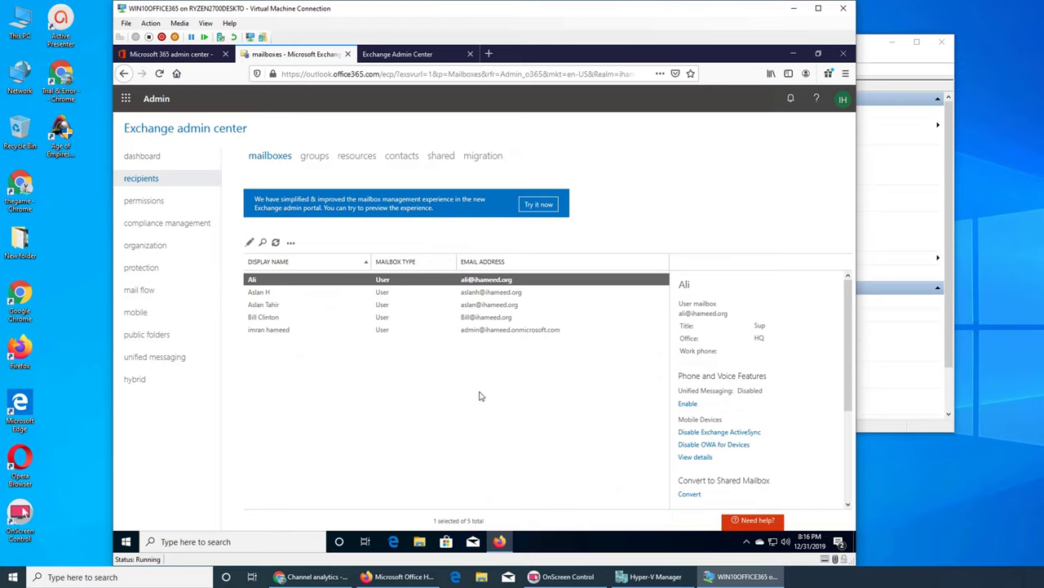
Go to public folders and show the public folder mailboxes, listing Public-Folder-MailBox.
left_click(168, 336)
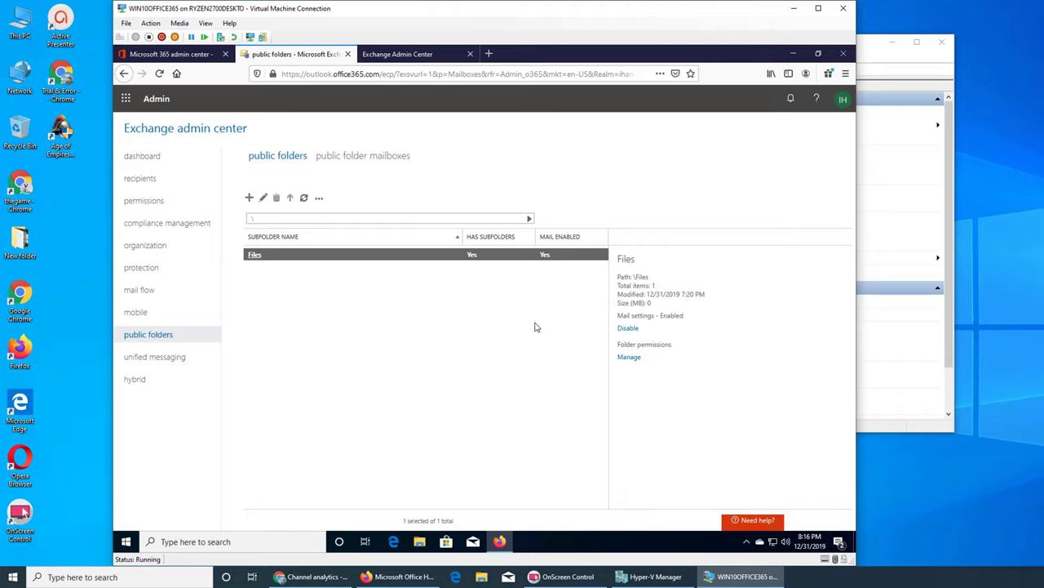
left_click(335, 161)
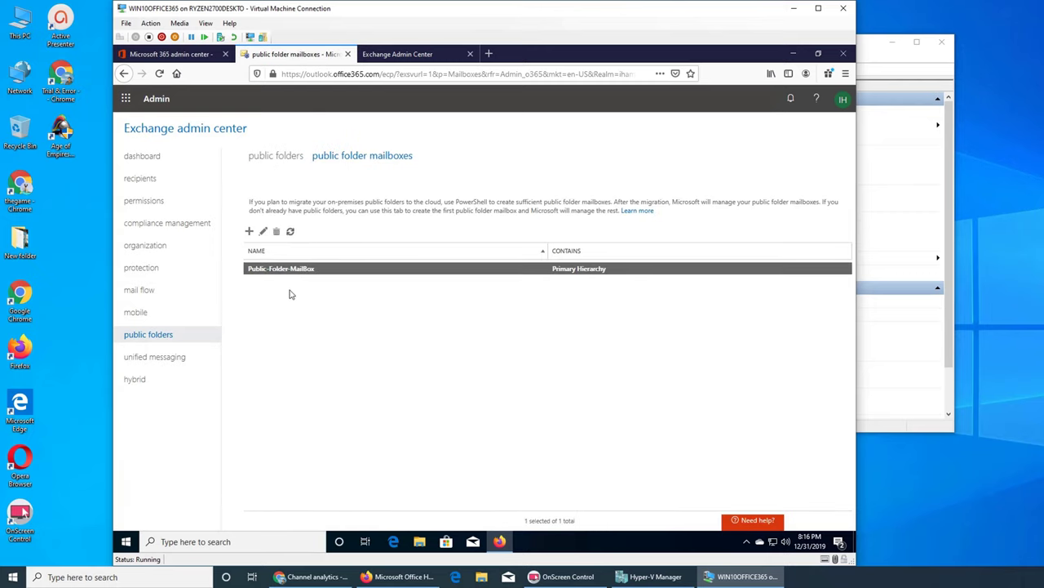
left_click(275, 162)
left_click(343, 161)
Create a new public folder mailbox named Public-Fm and save it.
left_click(250, 232)
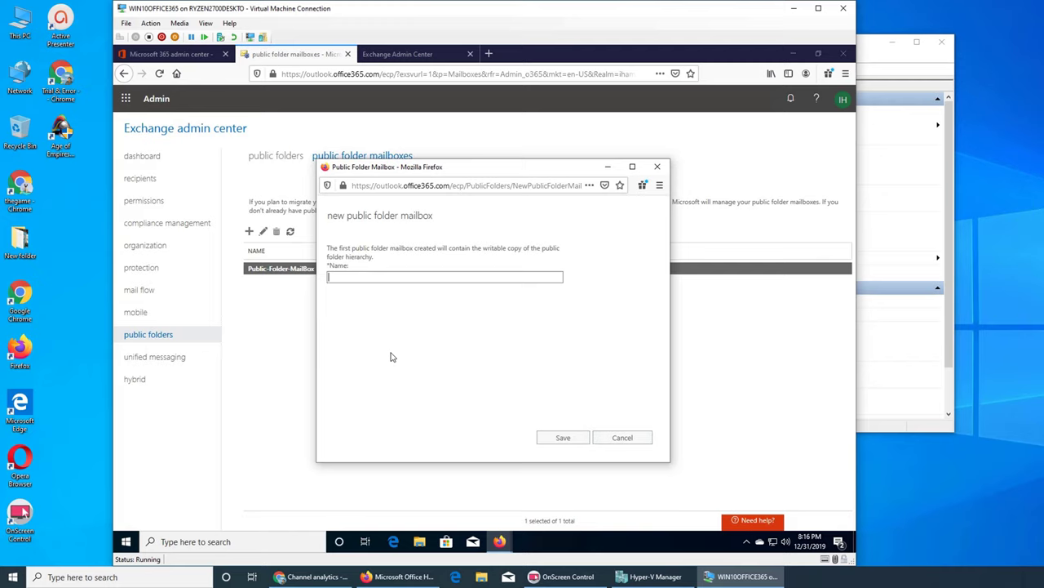
type("blick")
left_click(576, 438)
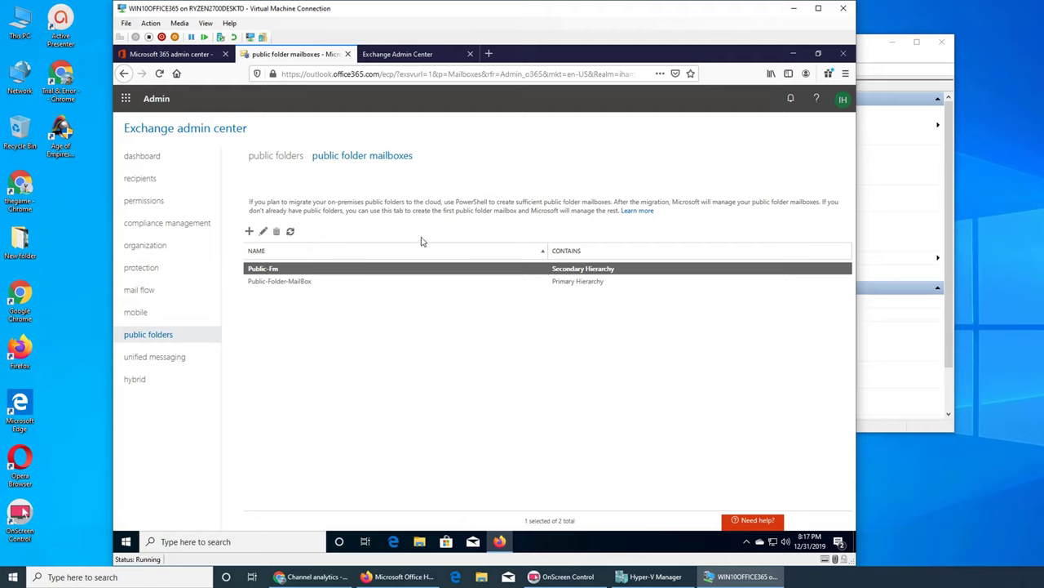
Check the mailbox usage of Public-Folder-MailBox, then cancel its properties.
left_click(274, 282)
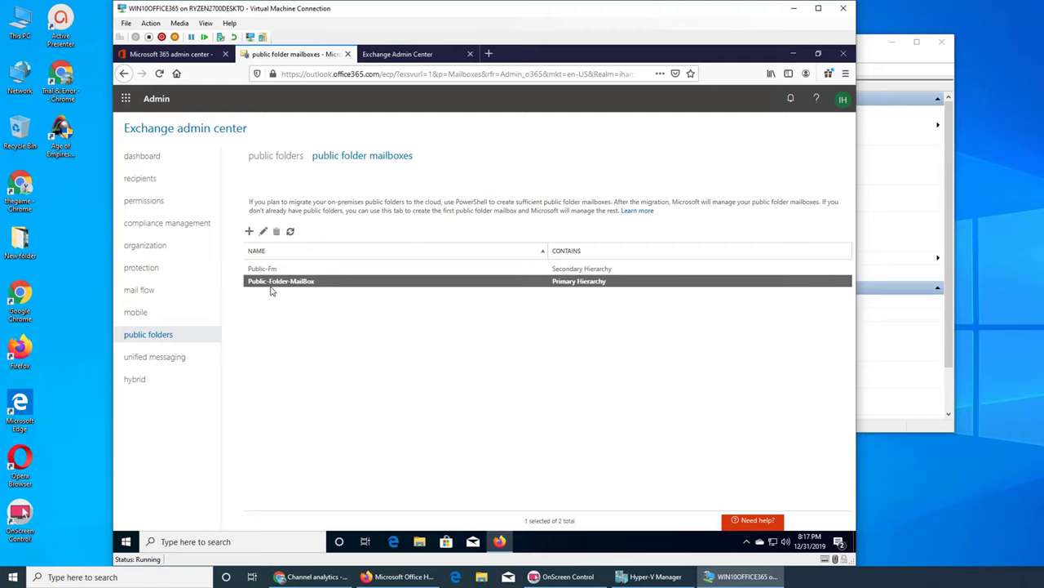
left_click(263, 232)
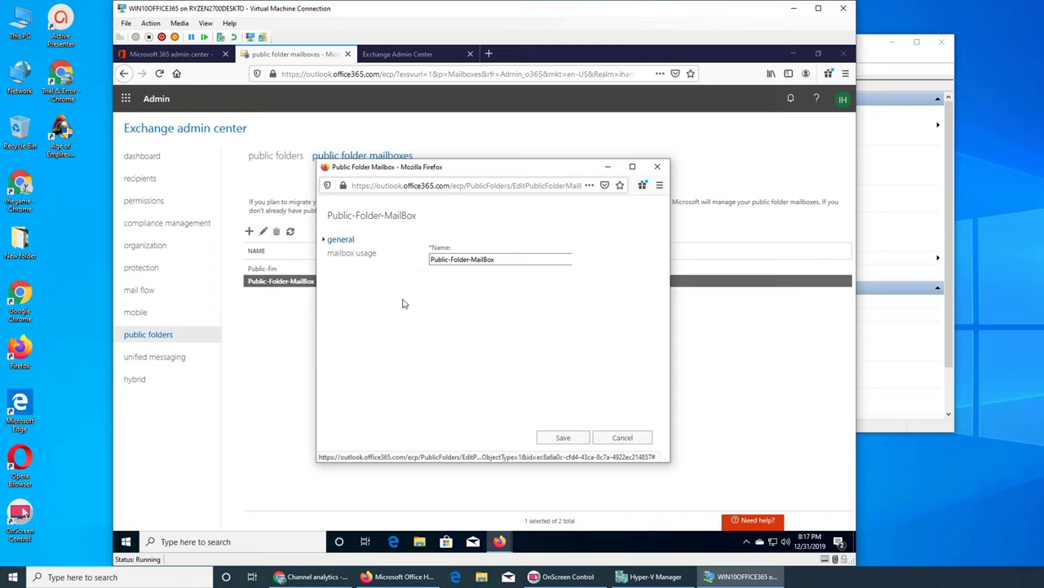
left_click(352, 254)
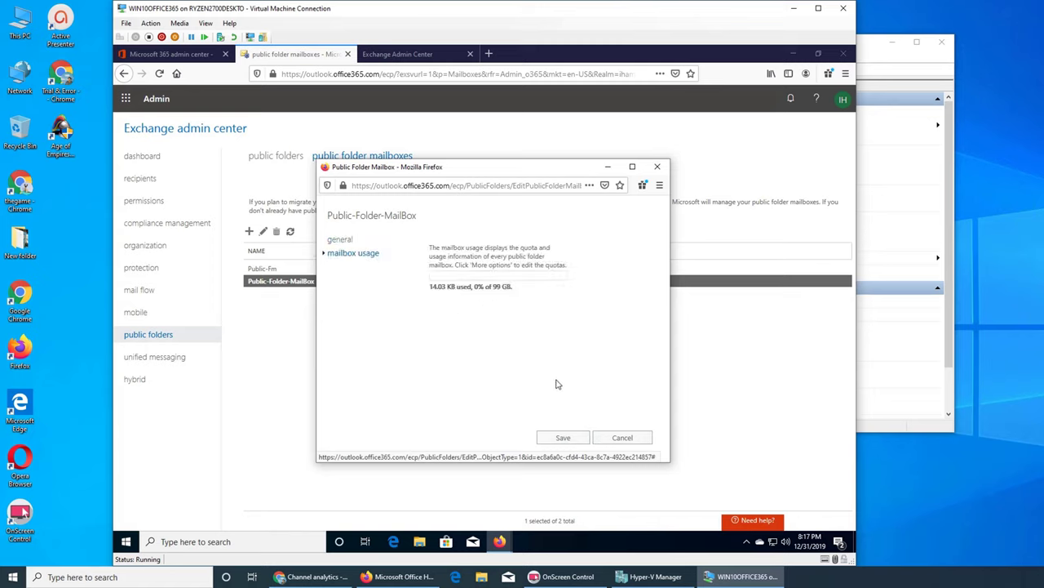
left_click(614, 439)
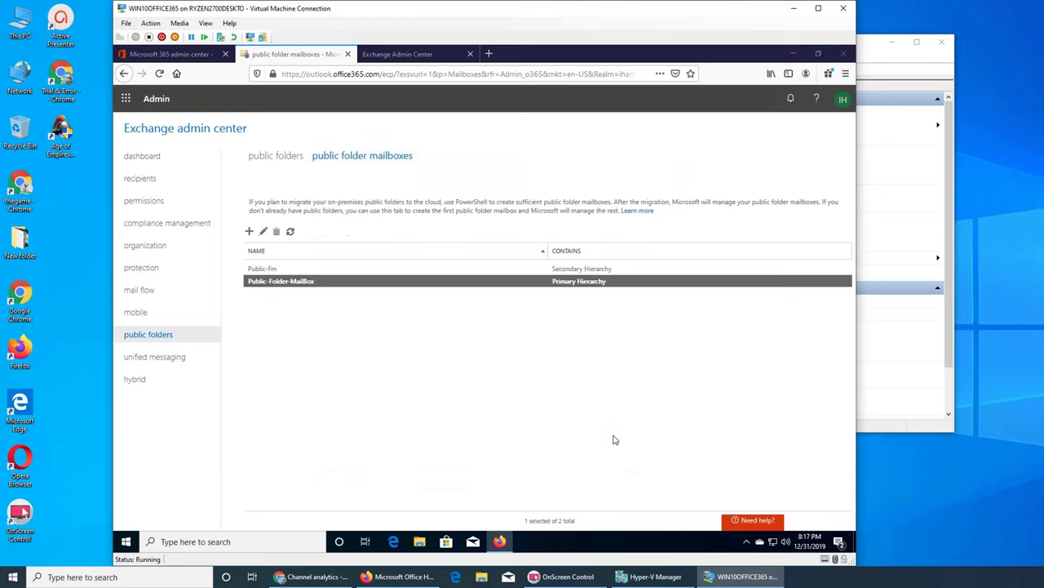
Check Public-Fm's mailbox usage, dismiss the no-logon warning, and return to the public folders list.
left_click(276, 270)
left_click(264, 233)
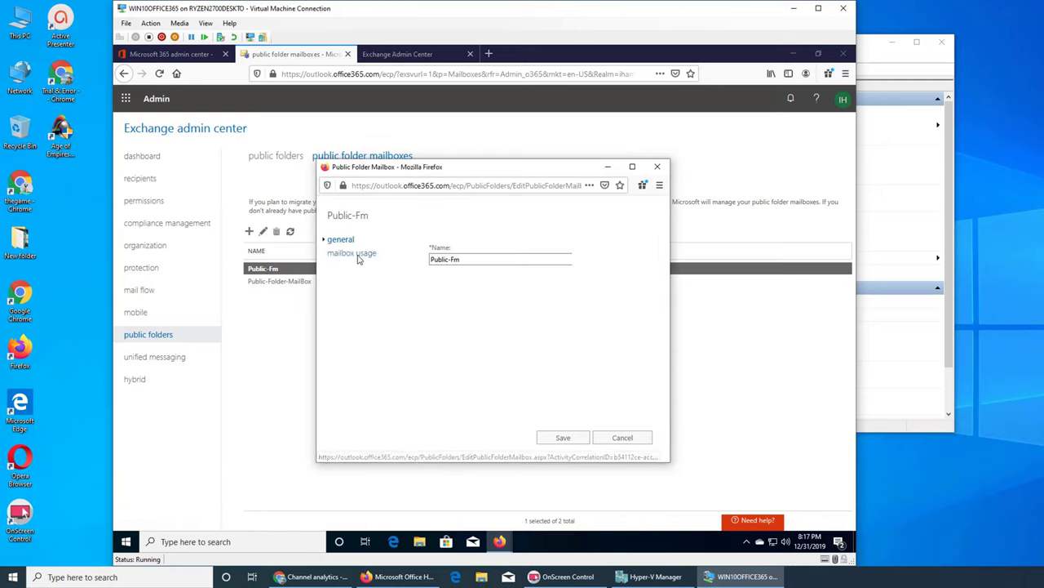
left_click(352, 253)
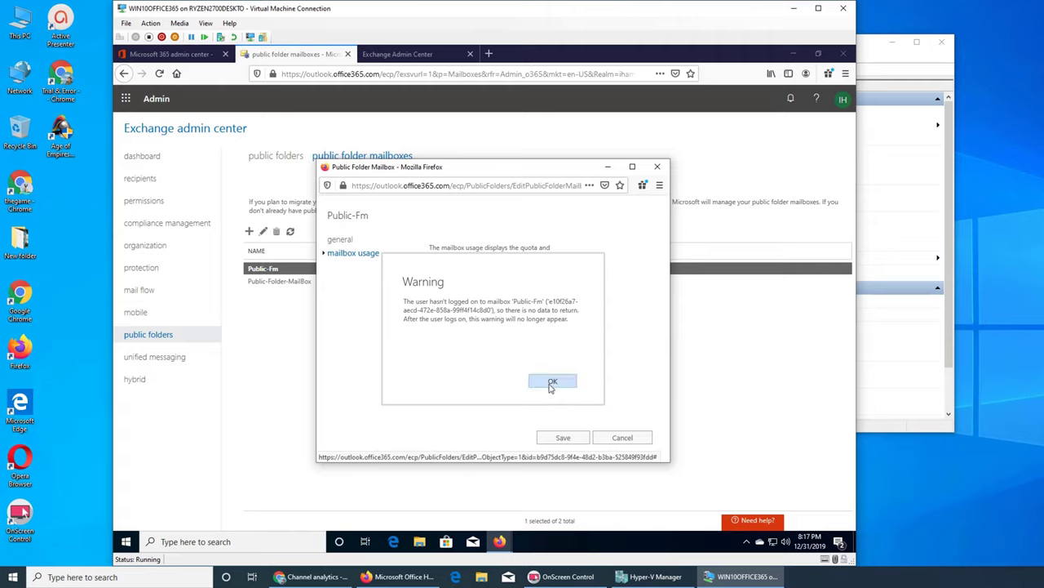
left_click(550, 386)
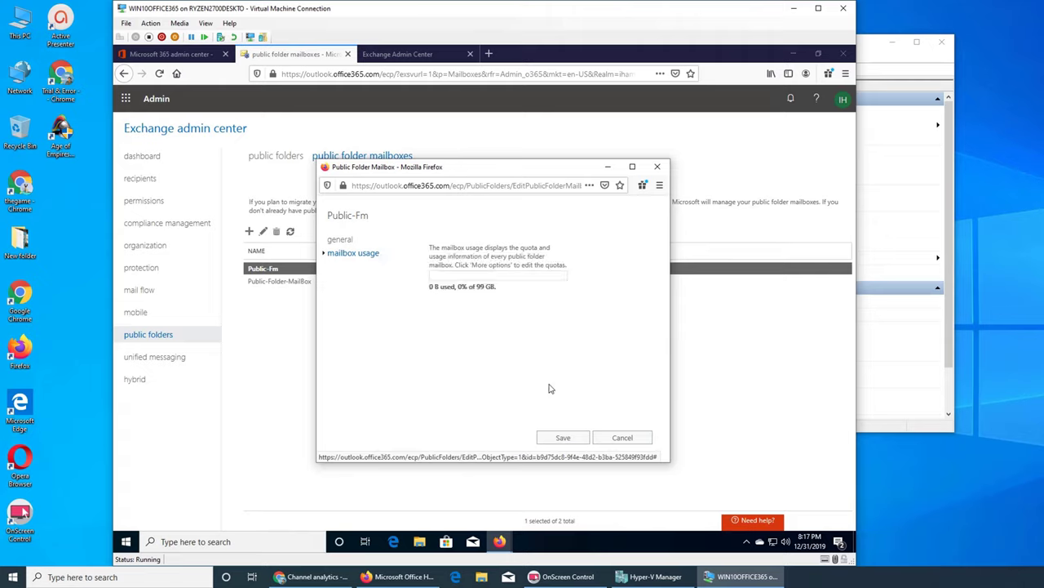
left_click(614, 438)
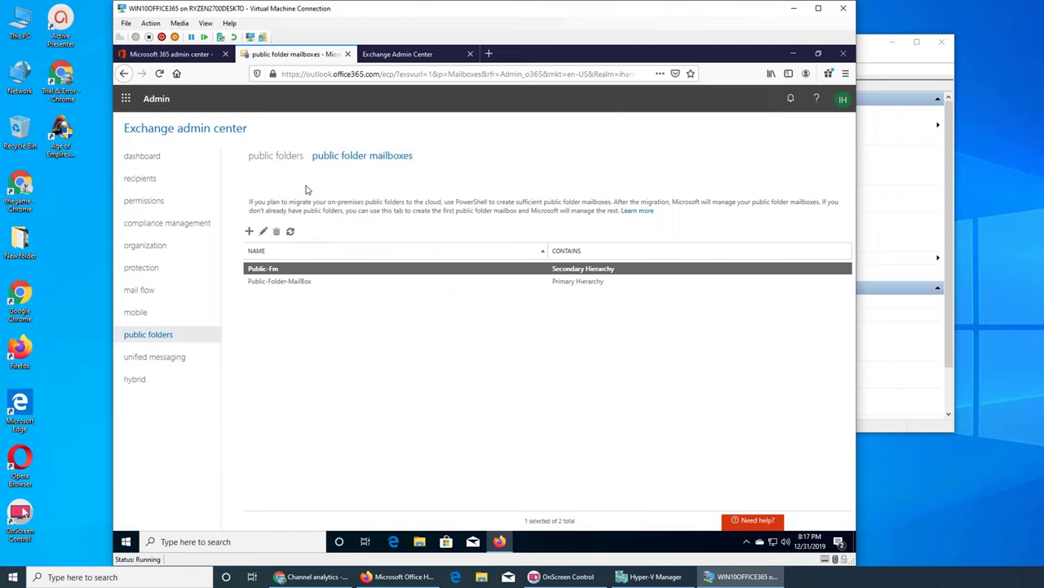
left_click(286, 157)
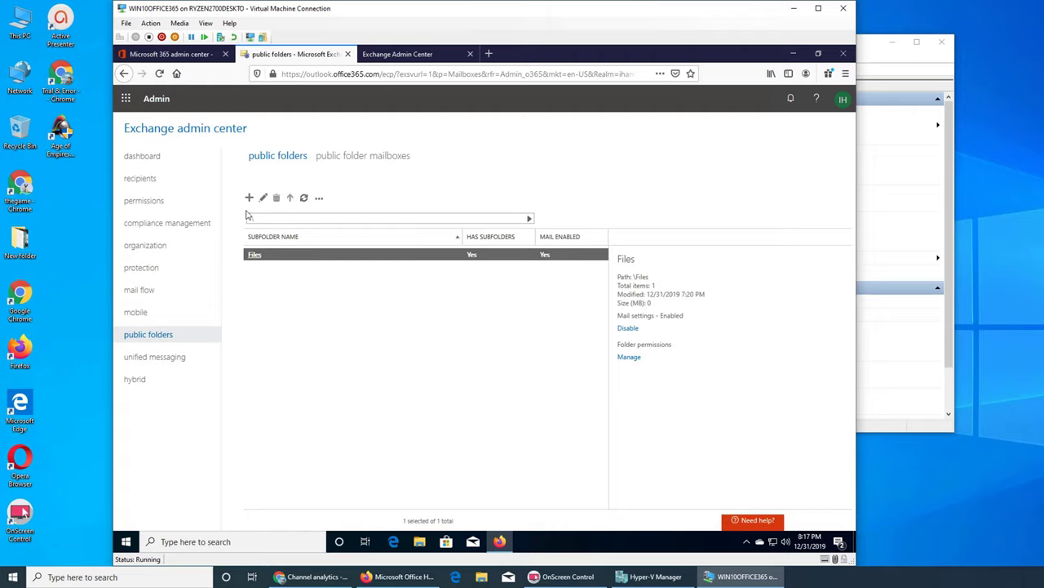
Abandon a new-folder form, browse into Files, and return to the root folder level.
left_click(270, 259, "ctrl")
left_click(248, 198)
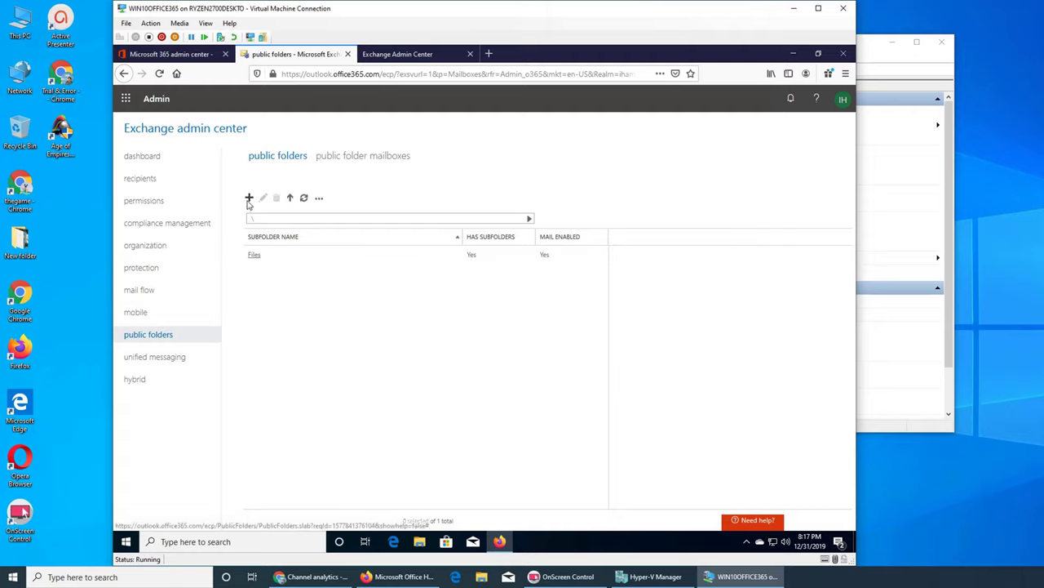
left_click(388, 237)
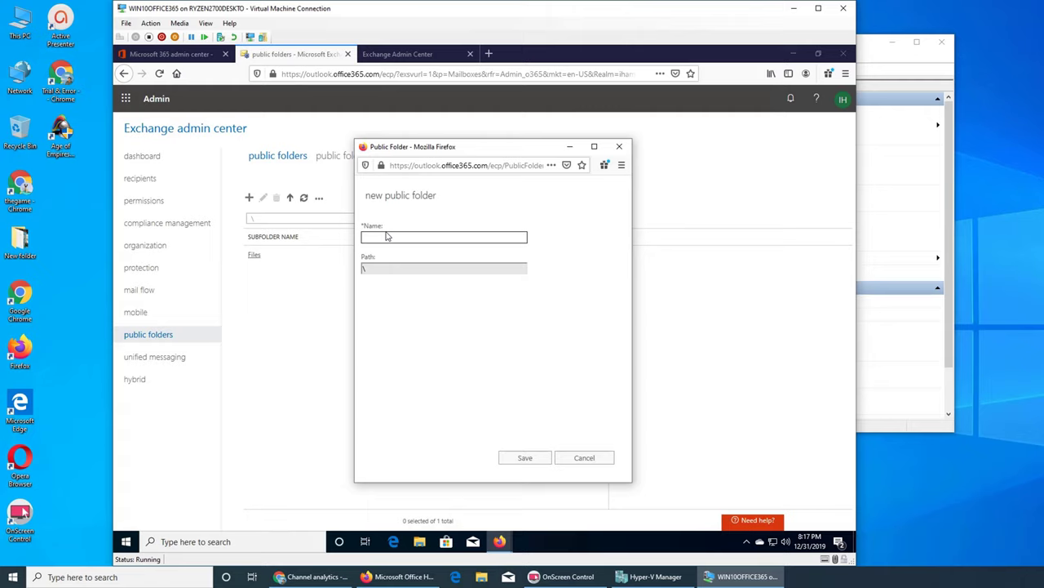
key("alt+F4")
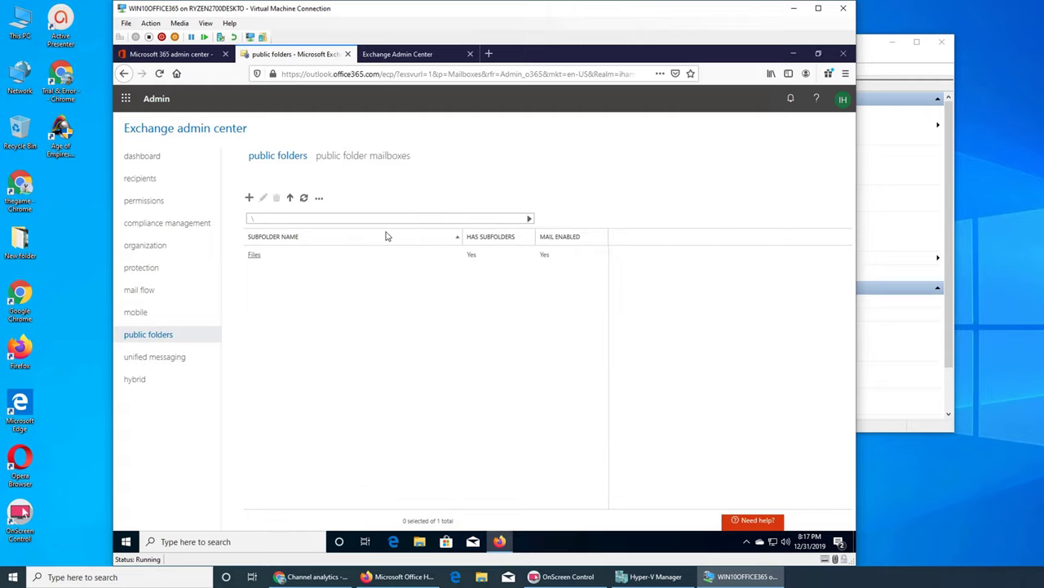
double_click(255, 255)
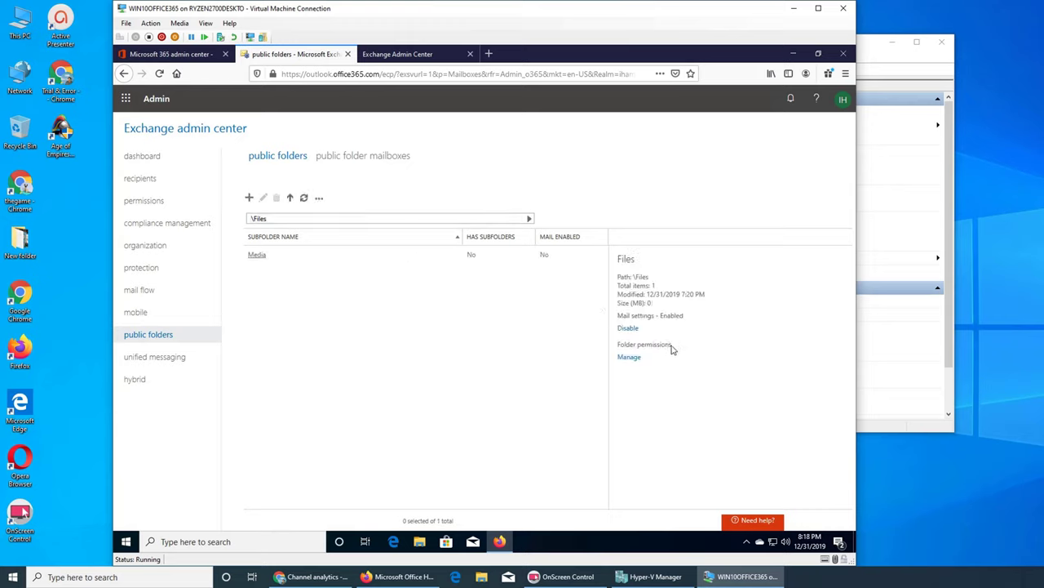
left_click(289, 197)
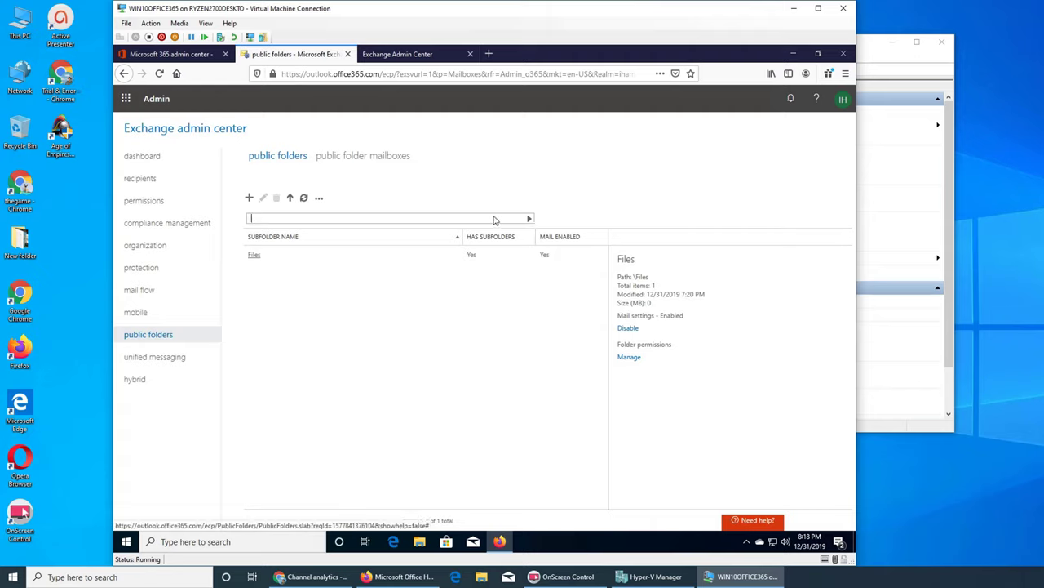
Create a root-level public folder named Docs and select it.
left_click(250, 198)
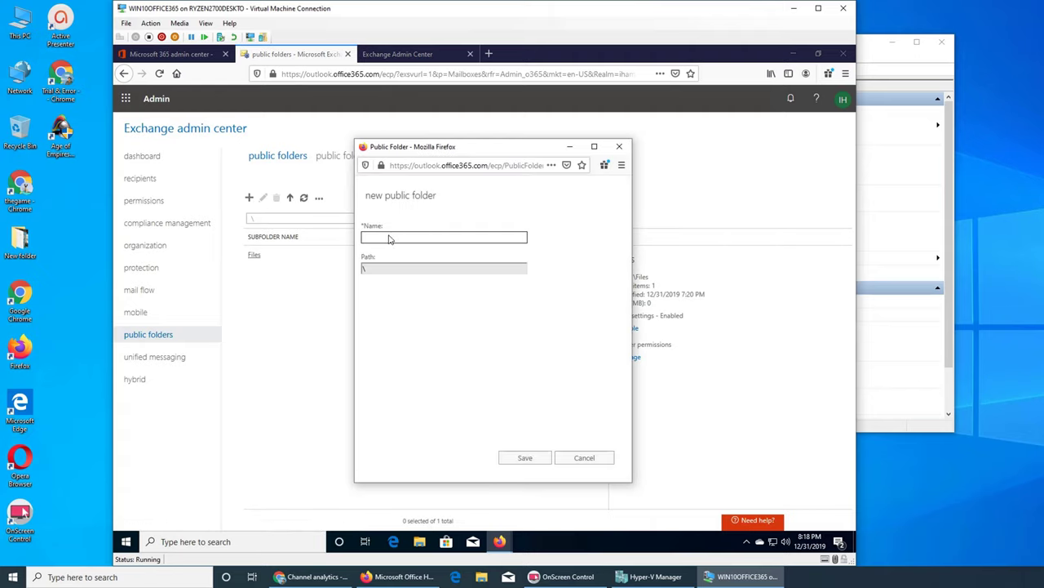
key("BackSpace")
key("BackSpace")
key("BackSpace")
key("BackSpace")
key("BackSpace")
type("ocs")
left_click(539, 461)
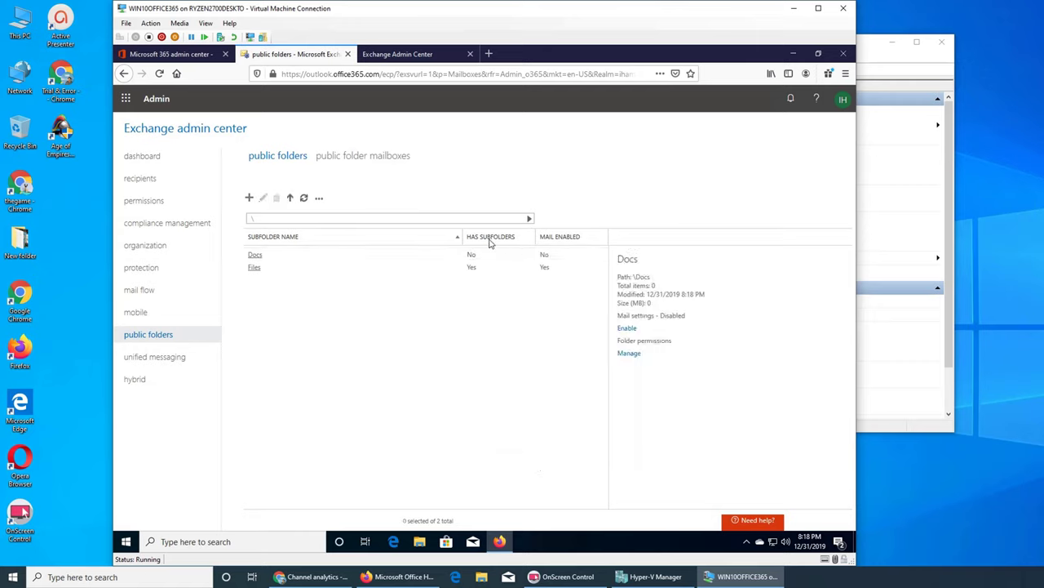
left_click(546, 258)
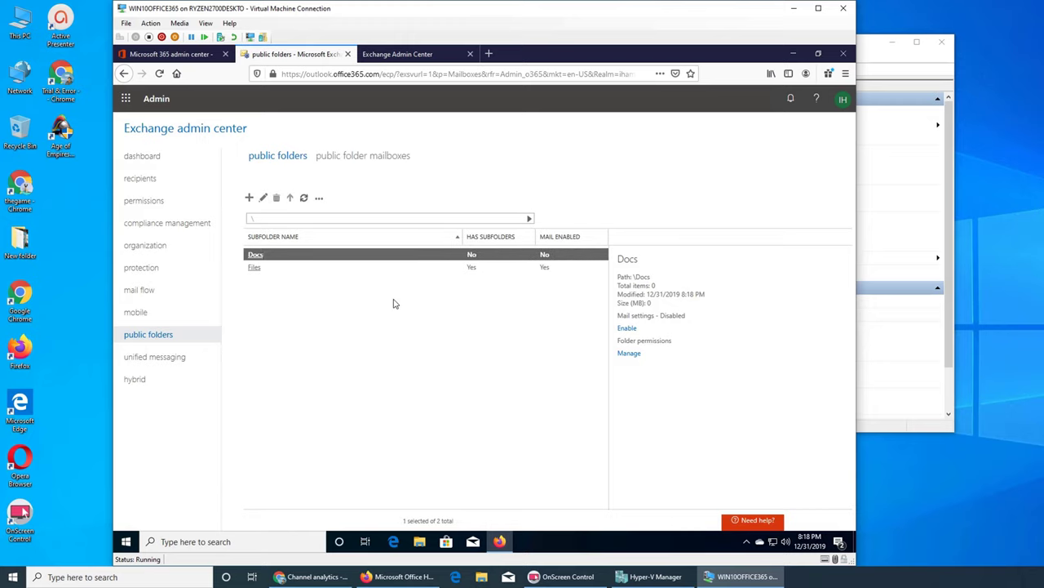
Mail-enable the Docs folder, confirming with Yes, and open its folder permissions.
left_click(626, 329)
left_click(494, 362)
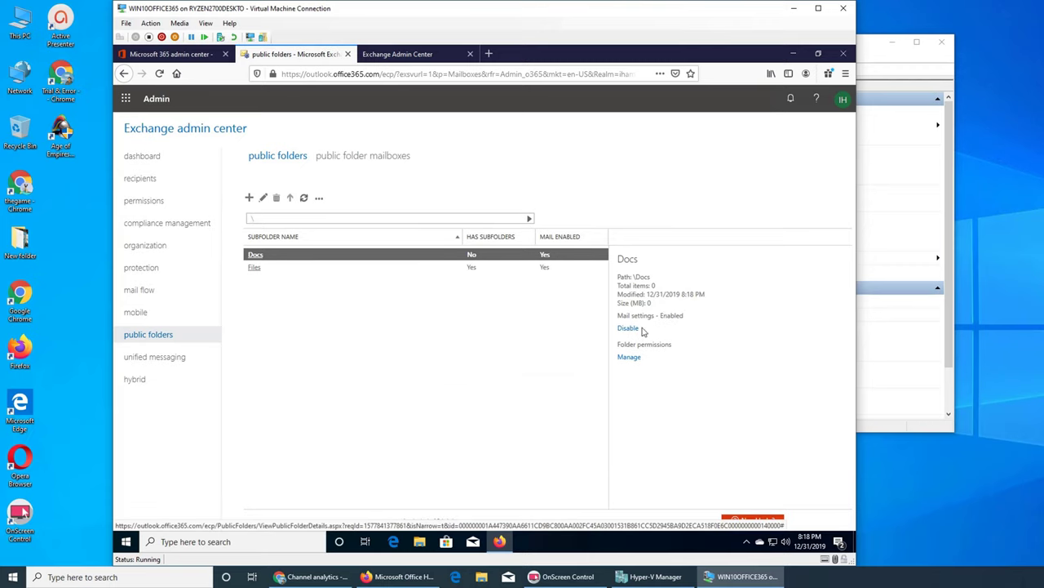
left_click(630, 357)
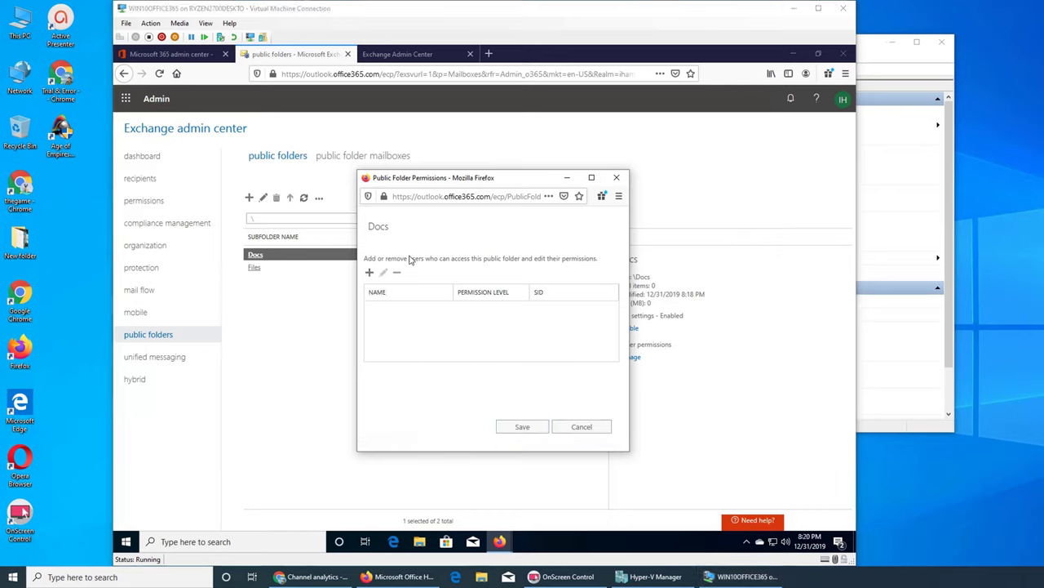
Add the first two users to the Docs permissions with Publishing Editor access.
left_click(370, 274)
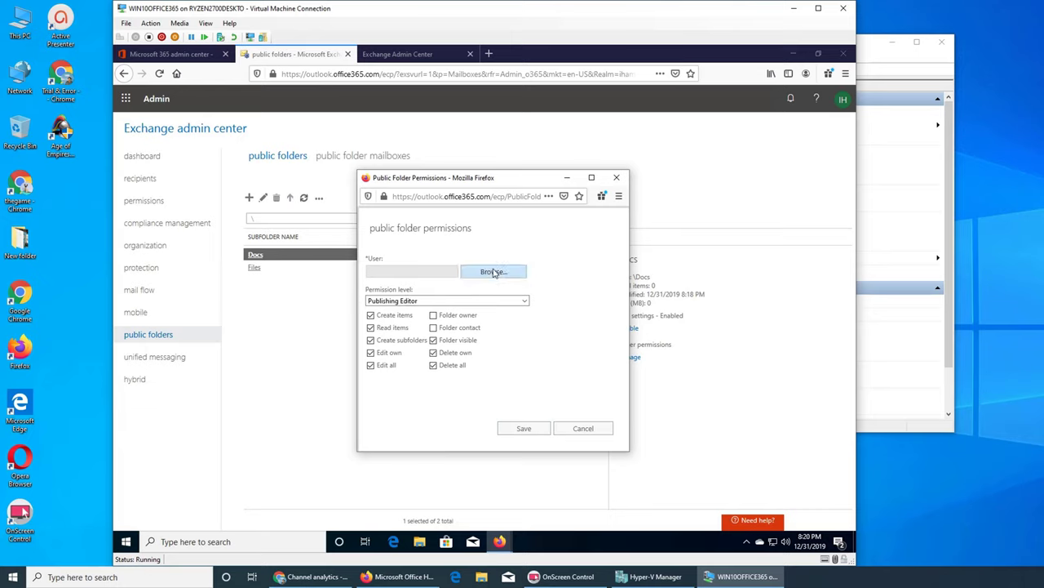
left_click(493, 272)
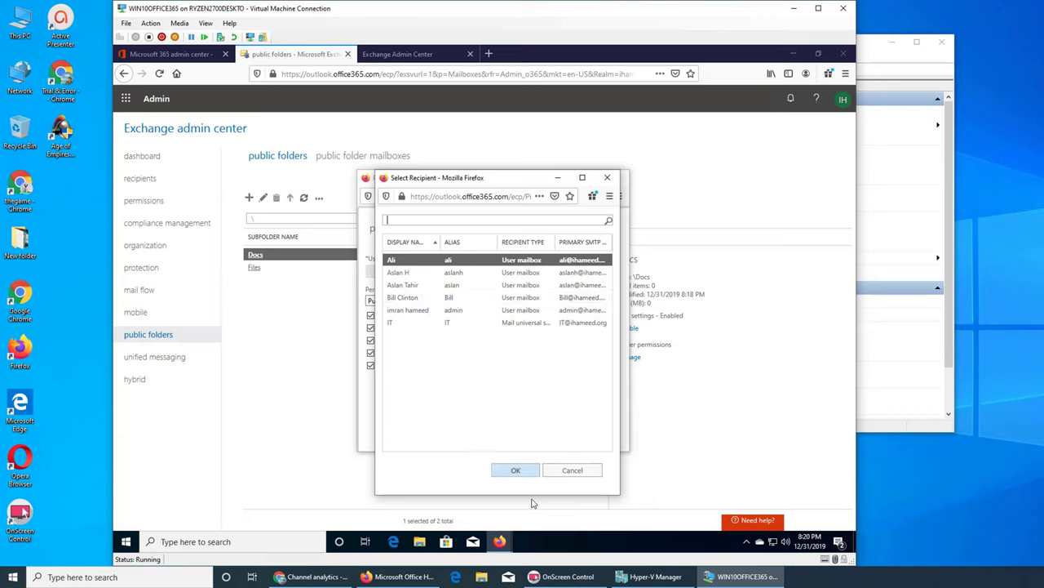
left_click(396, 273)
left_click(400, 260)
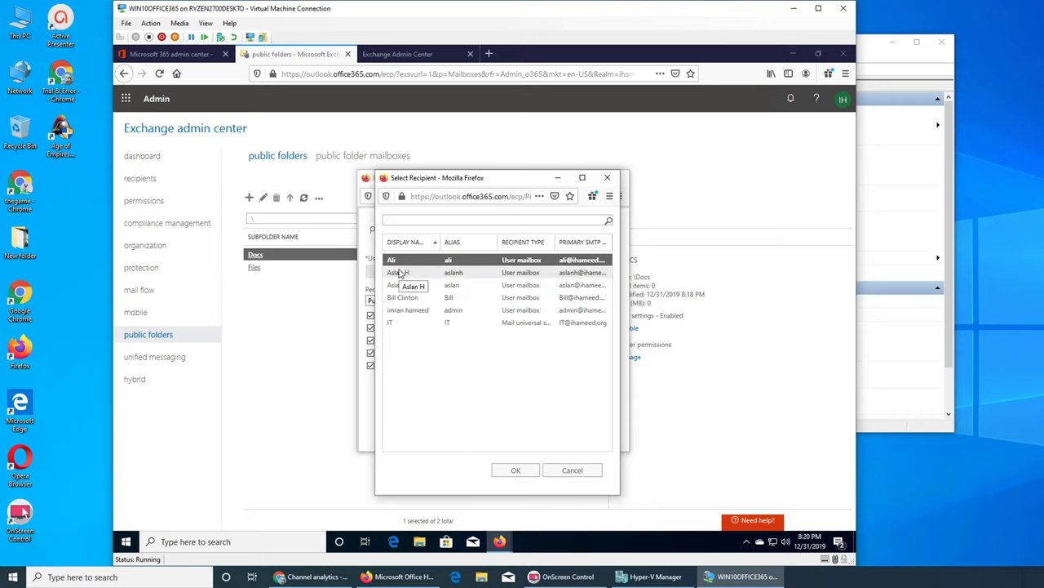
left_click(400, 274)
left_click(400, 261)
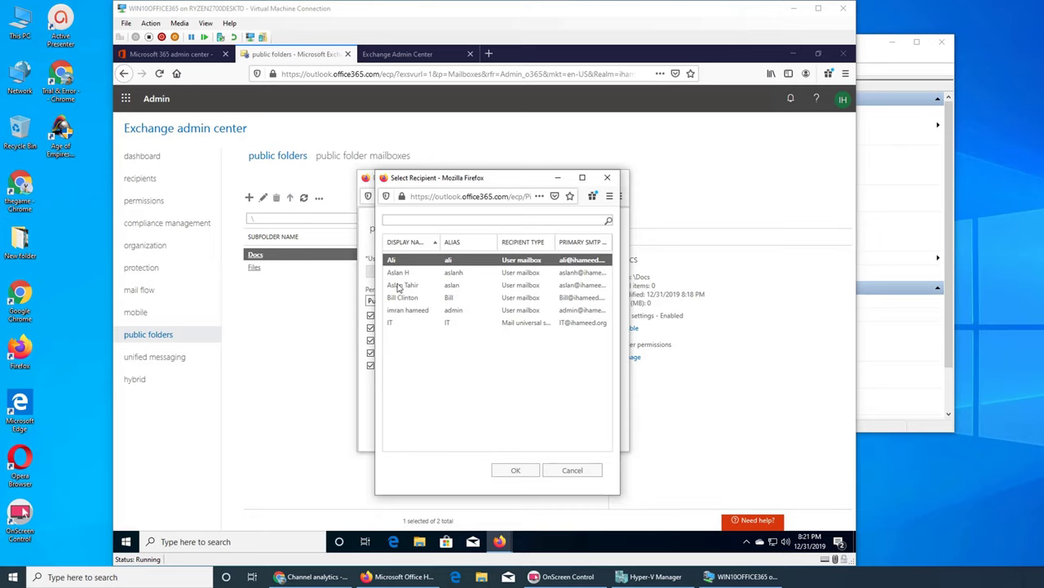
left_click(522, 472)
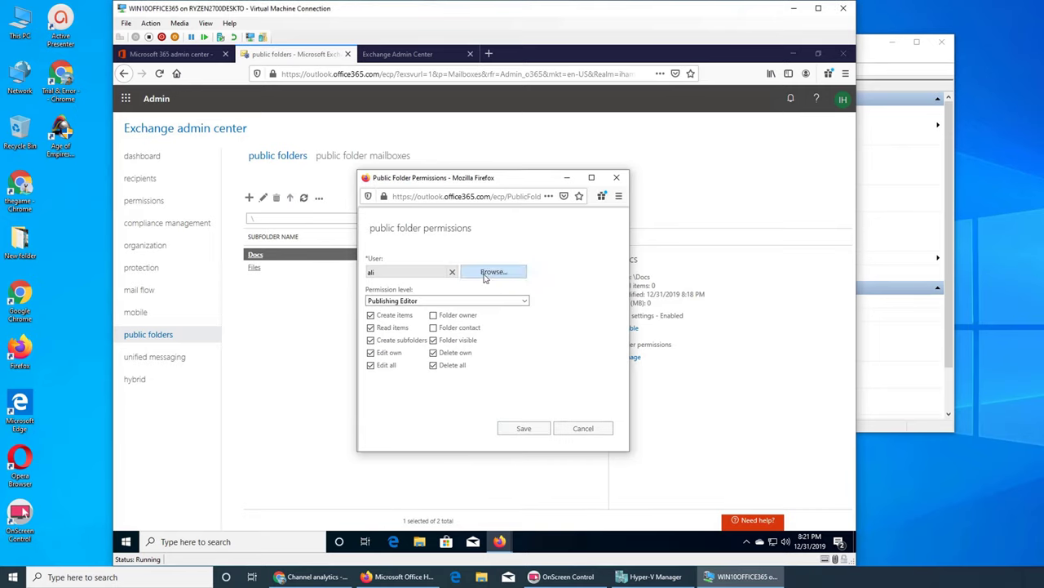
left_click(524, 429)
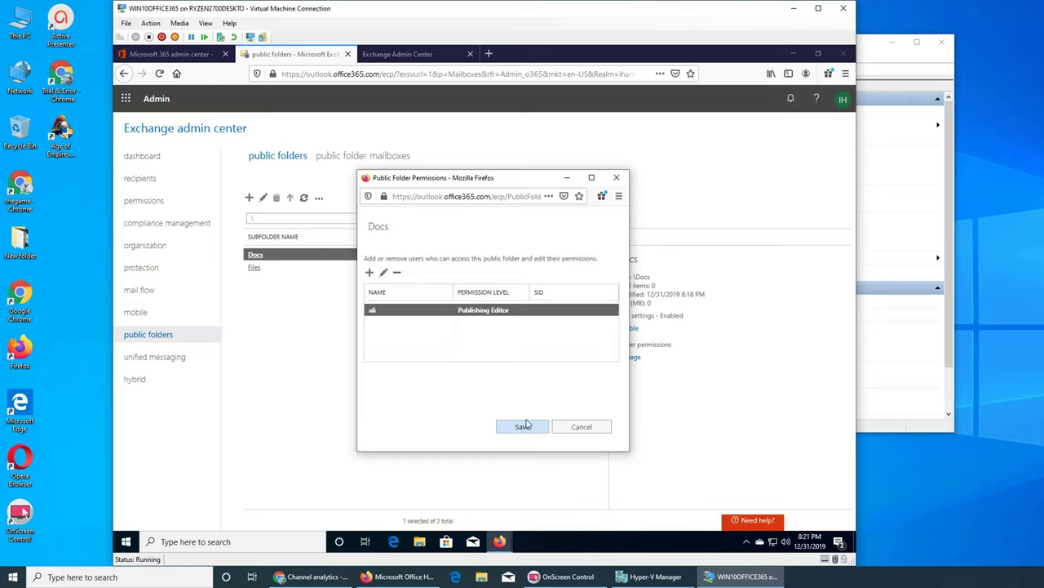
left_click(370, 275)
left_click(470, 276)
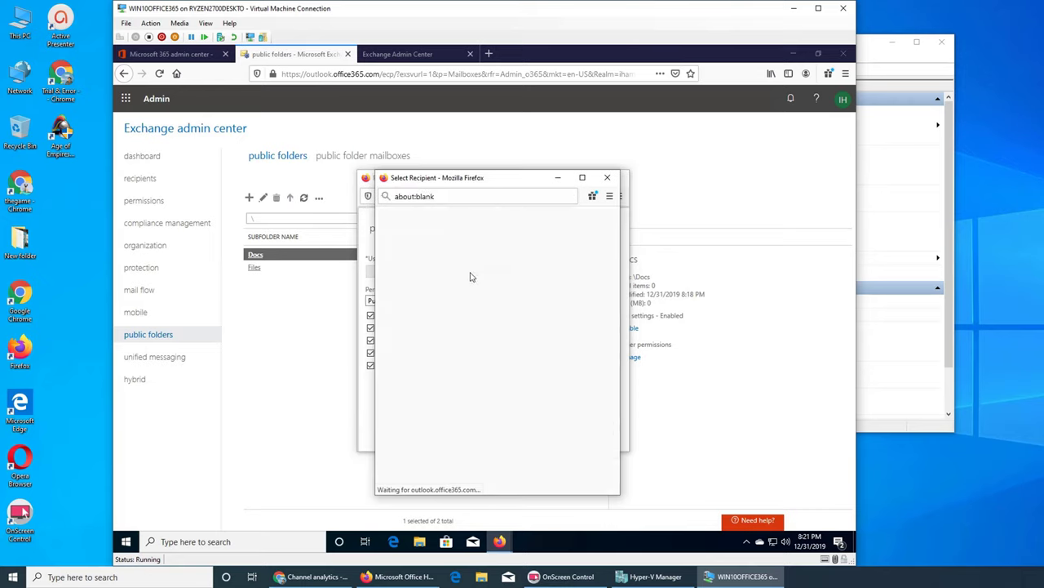
left_click(408, 273)
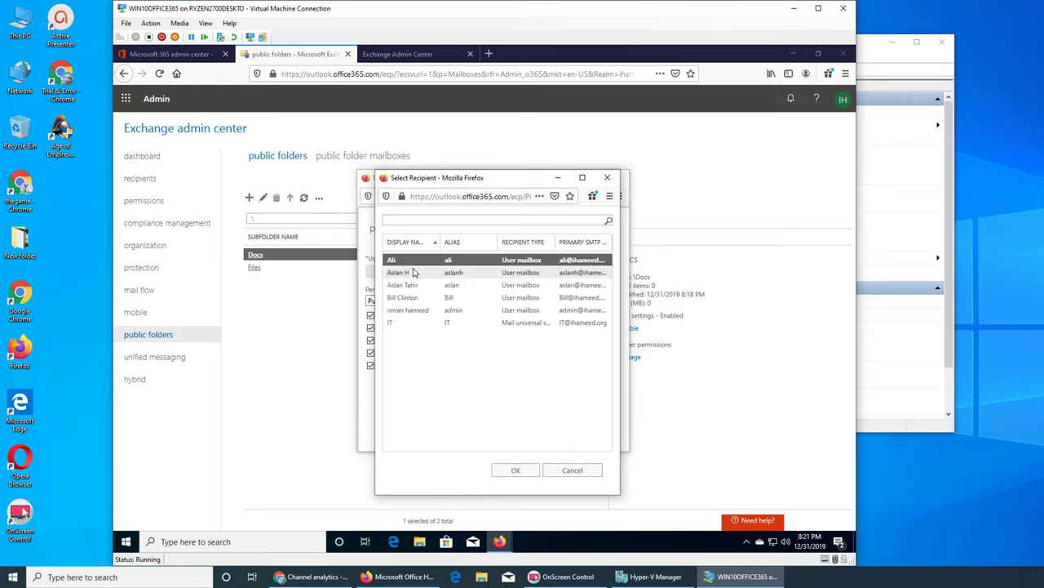
left_click(515, 470)
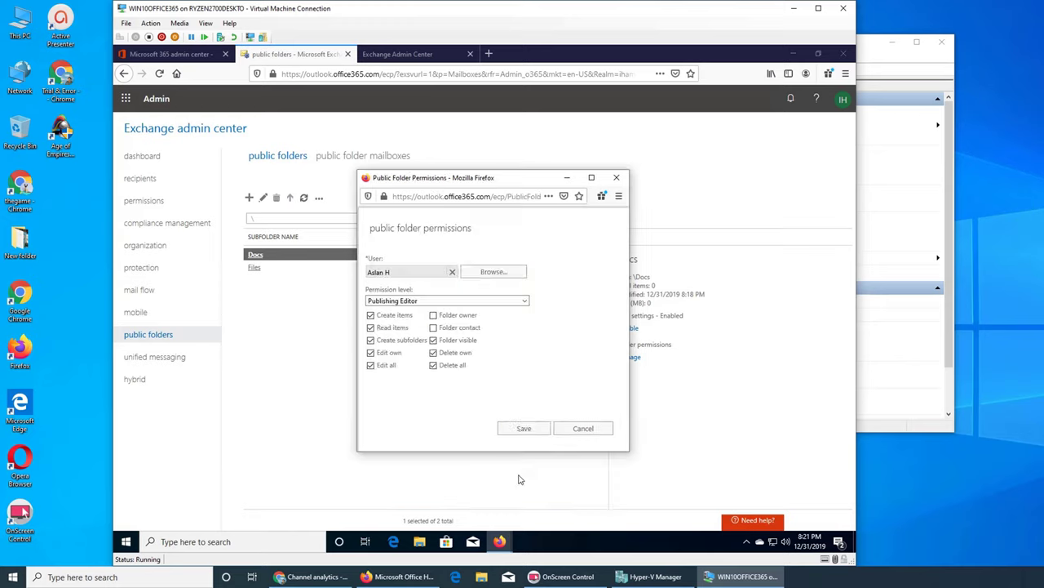
left_click(509, 426)
Add a third user and the admin account as Publishing Editors, then save the permissions.
left_click(371, 274)
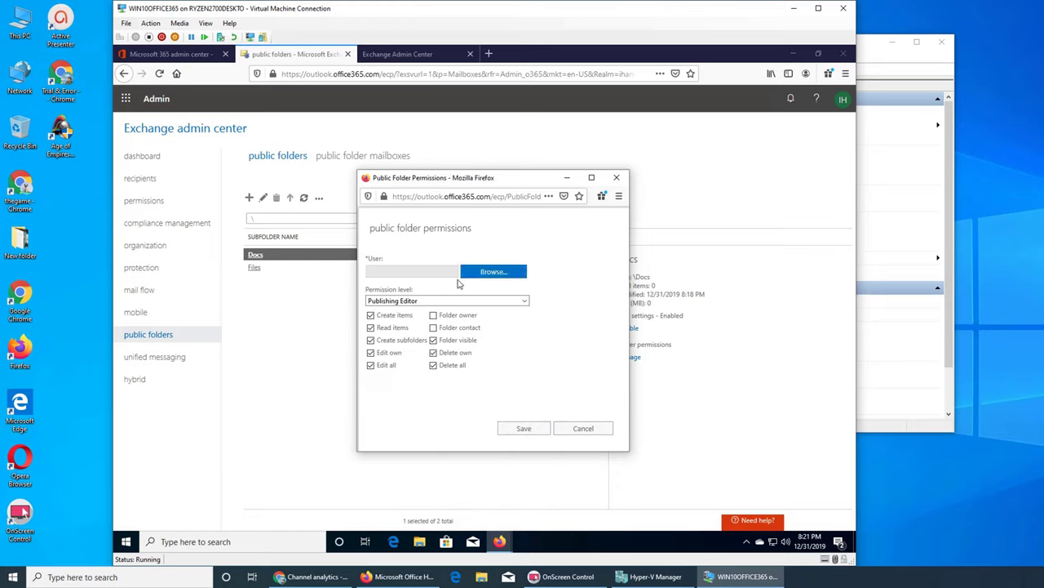
left_click(494, 272)
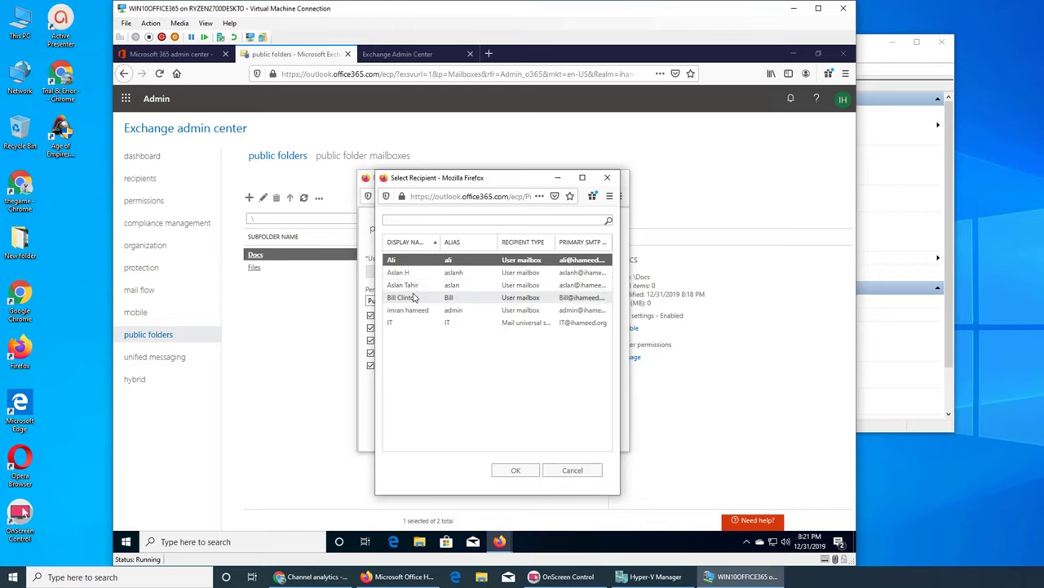
left_click(413, 298)
left_click(408, 286)
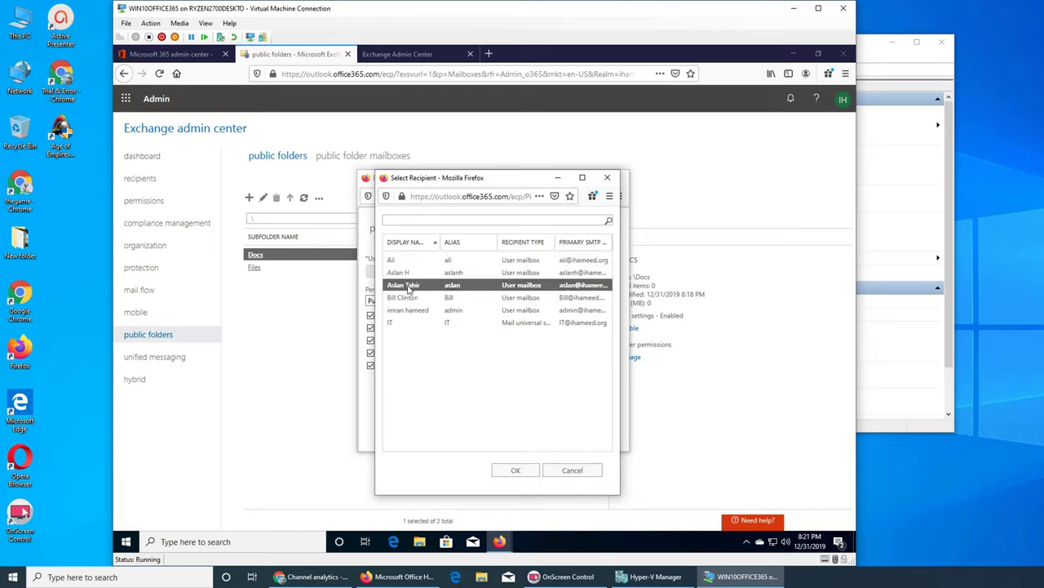
left_click(516, 470)
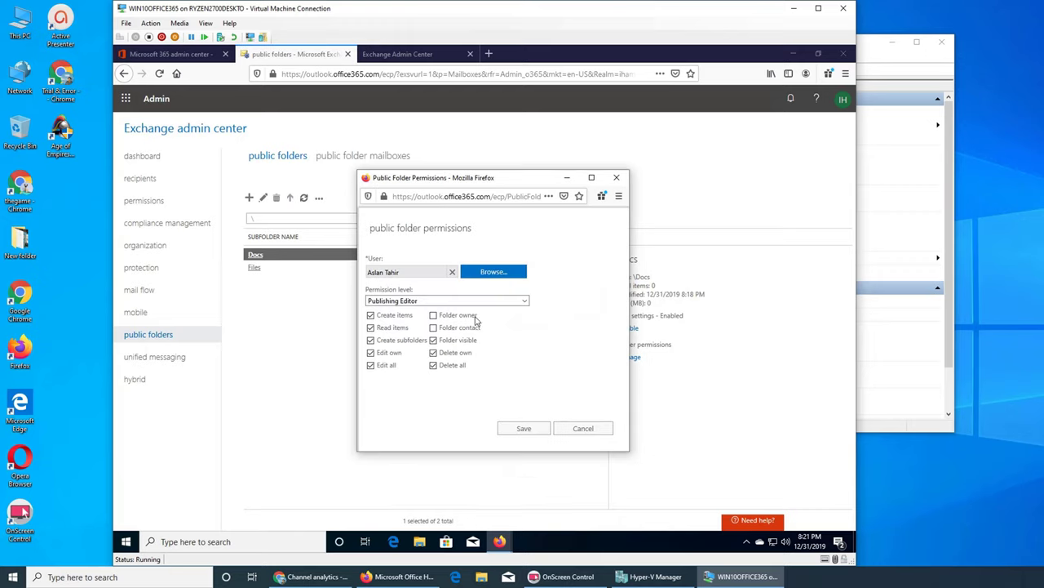
left_click(523, 430)
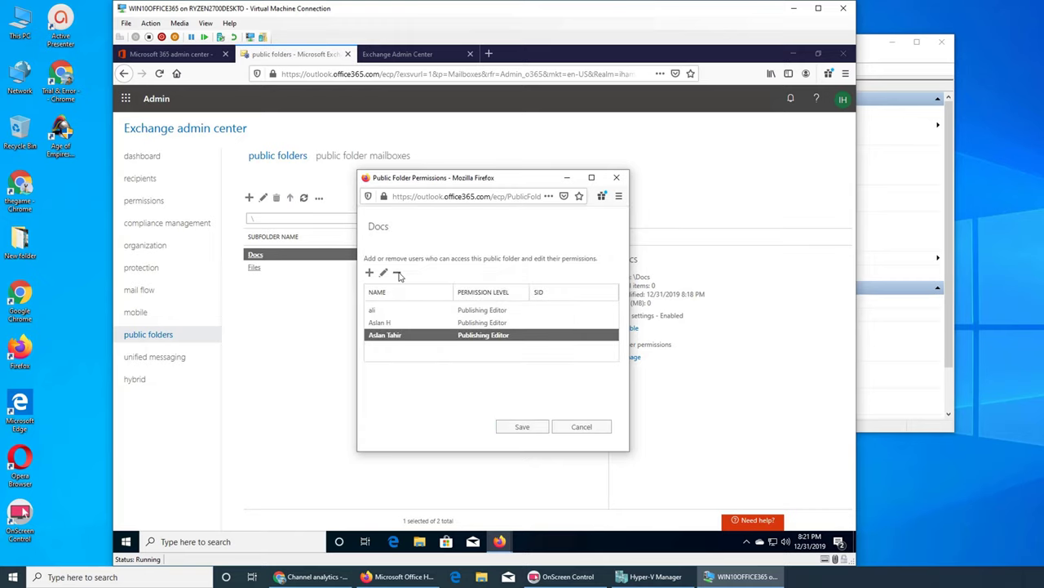
left_click(370, 272)
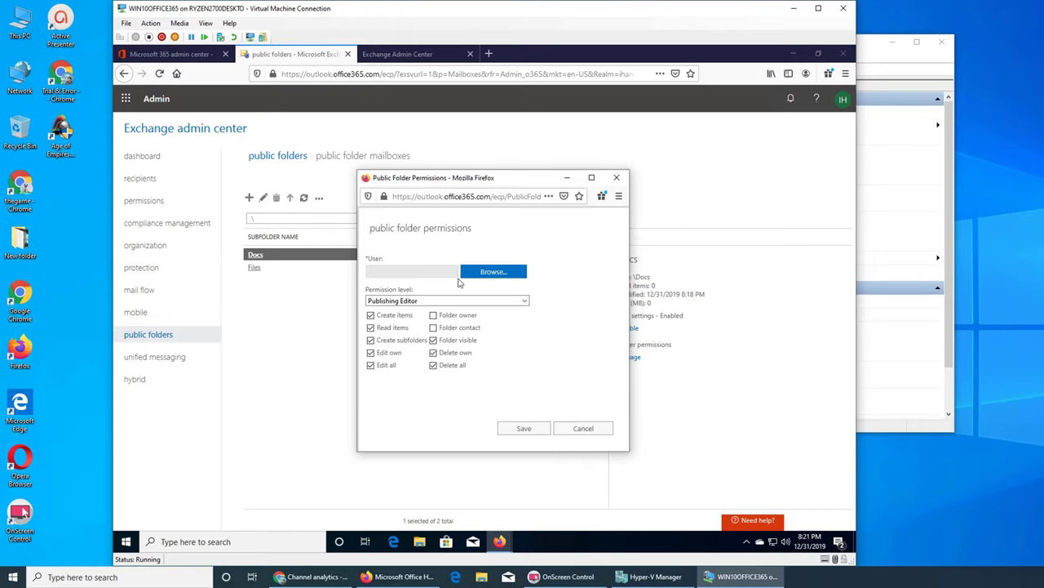
left_click(489, 272)
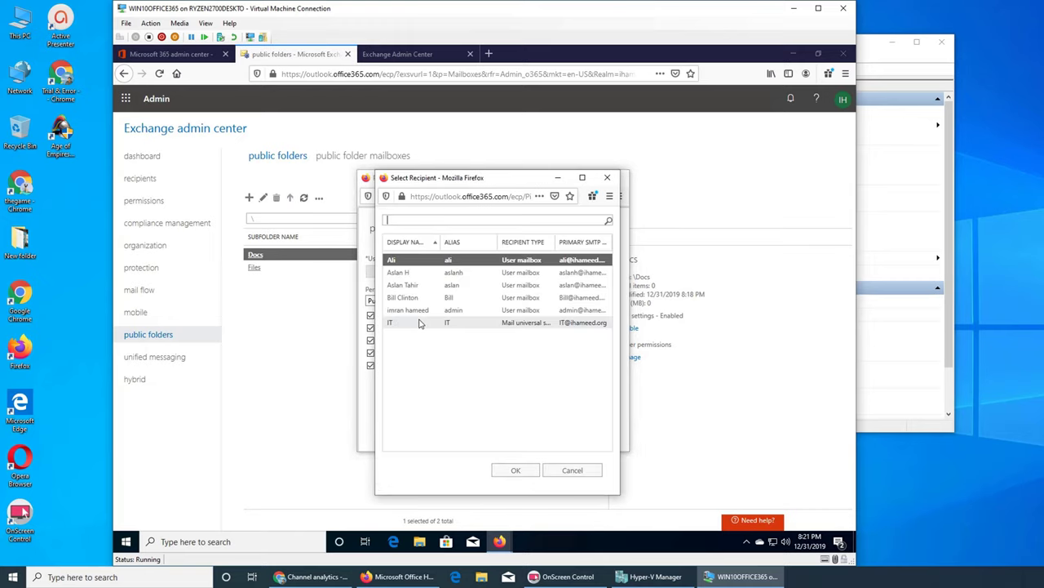
left_click(419, 311)
left_click(521, 473)
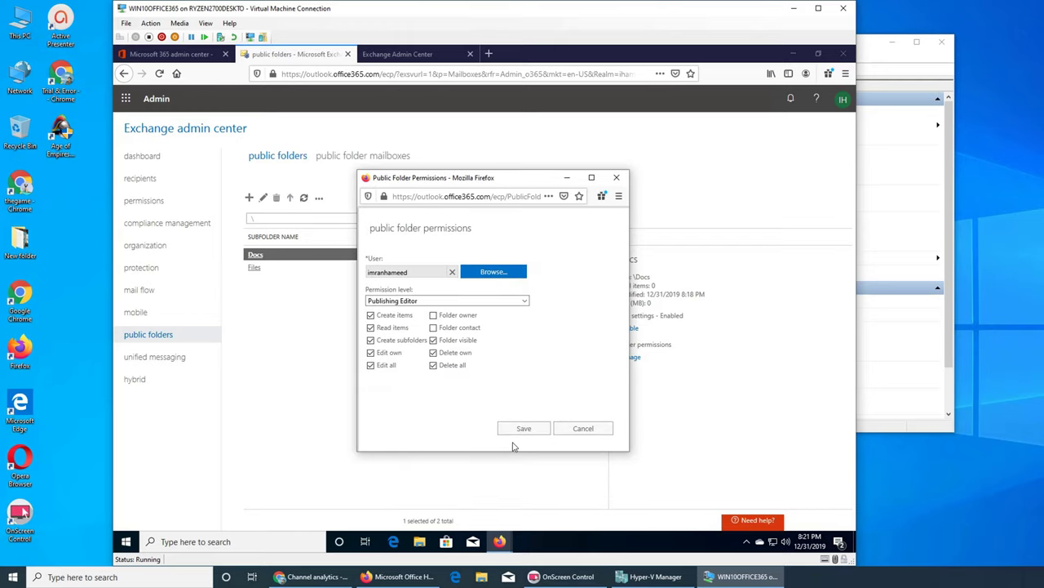
left_click(515, 432)
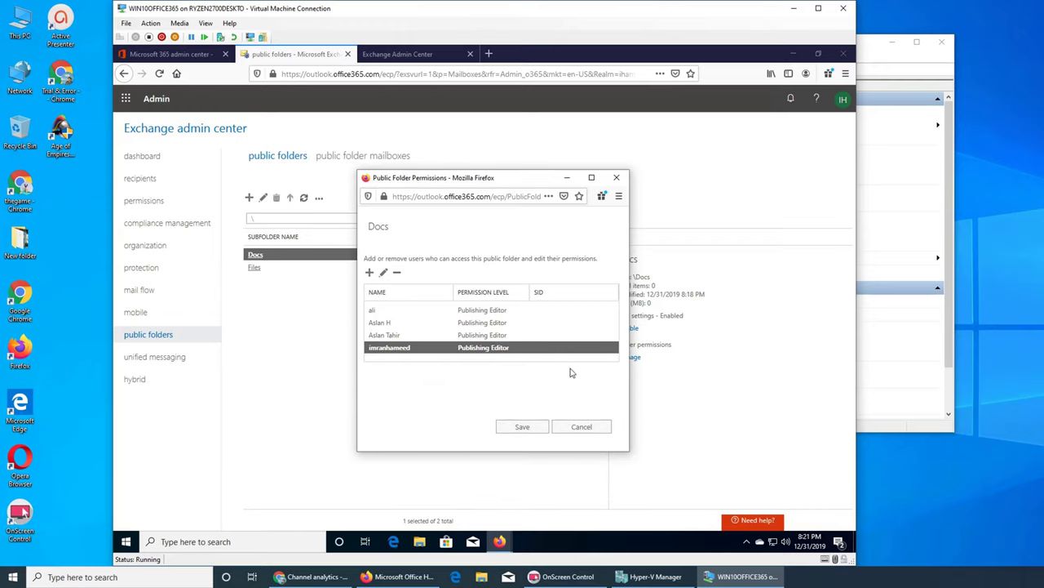
left_click(525, 427)
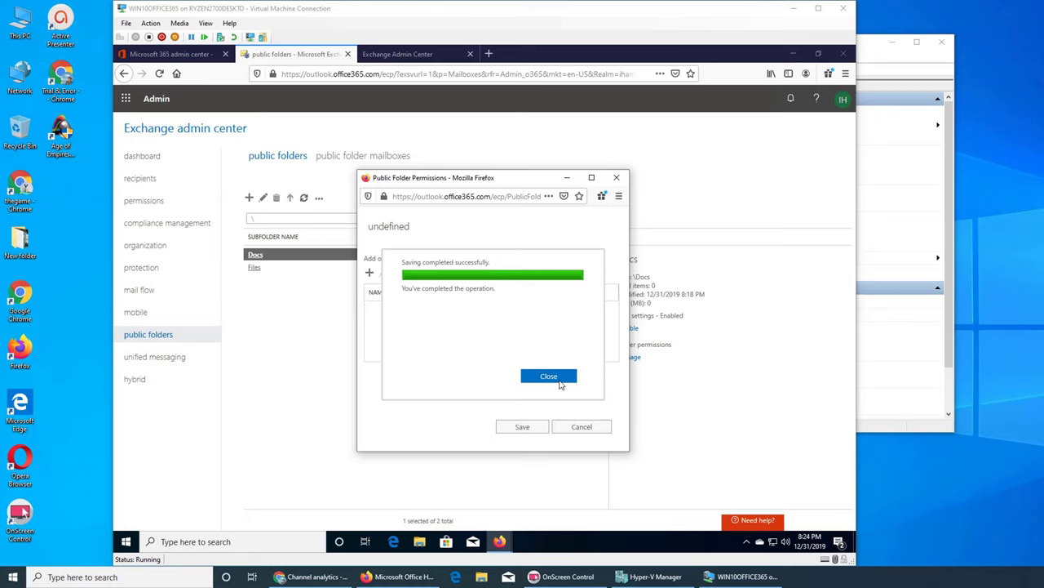
Dismiss the saving confirmation and open Files, showing its Media subfolder.
left_click(560, 382)
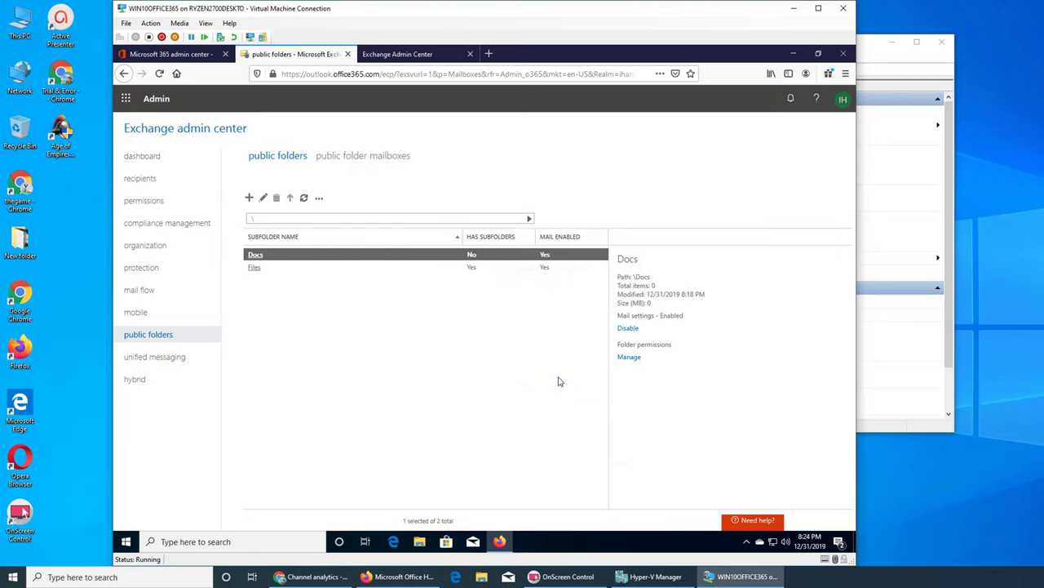
left_click(255, 269)
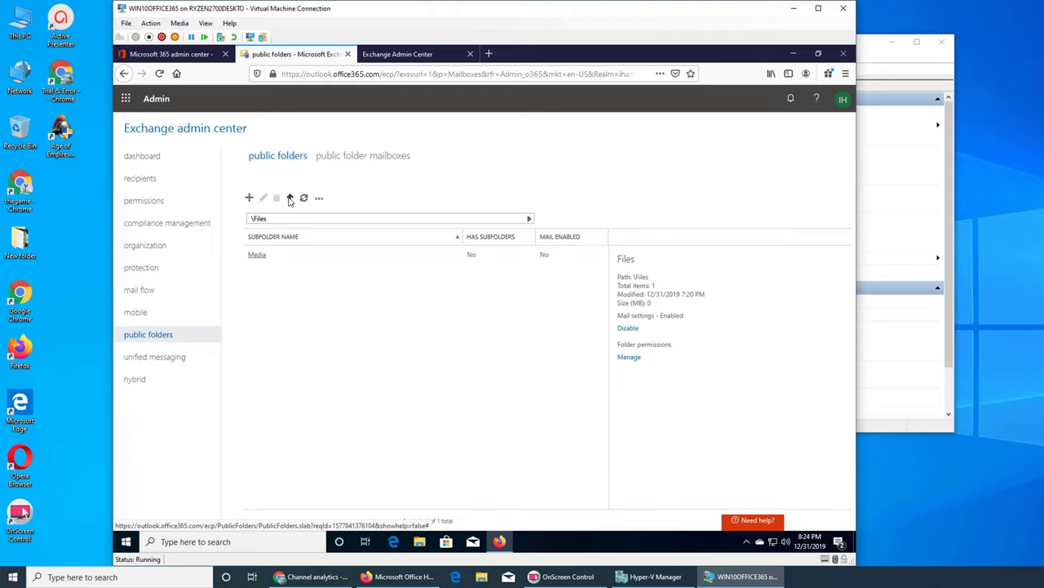
Return to the root folder level and open Docs to confirm it has no subfolders.
left_click(290, 200)
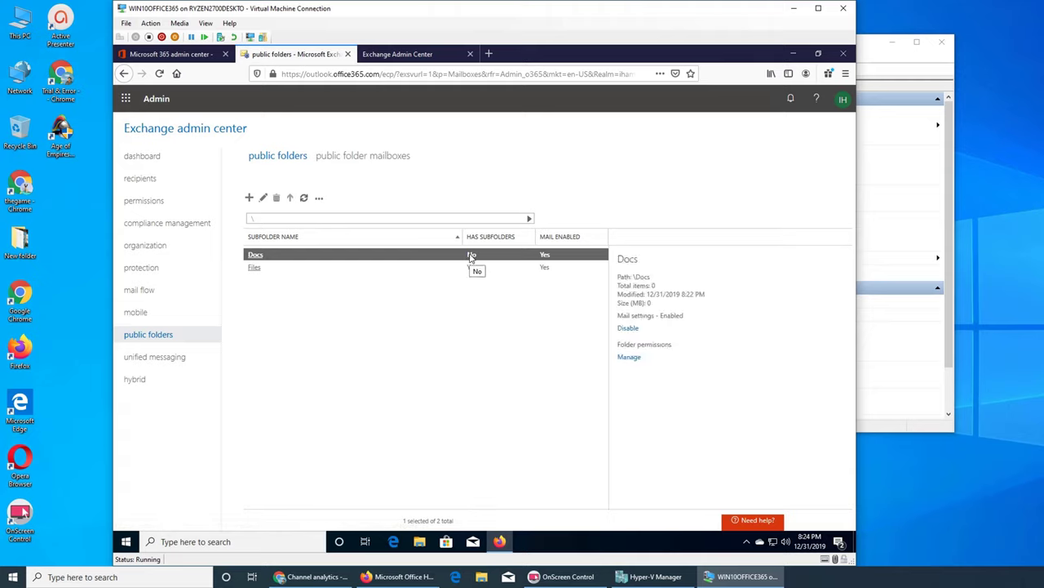
double_click(251, 260)
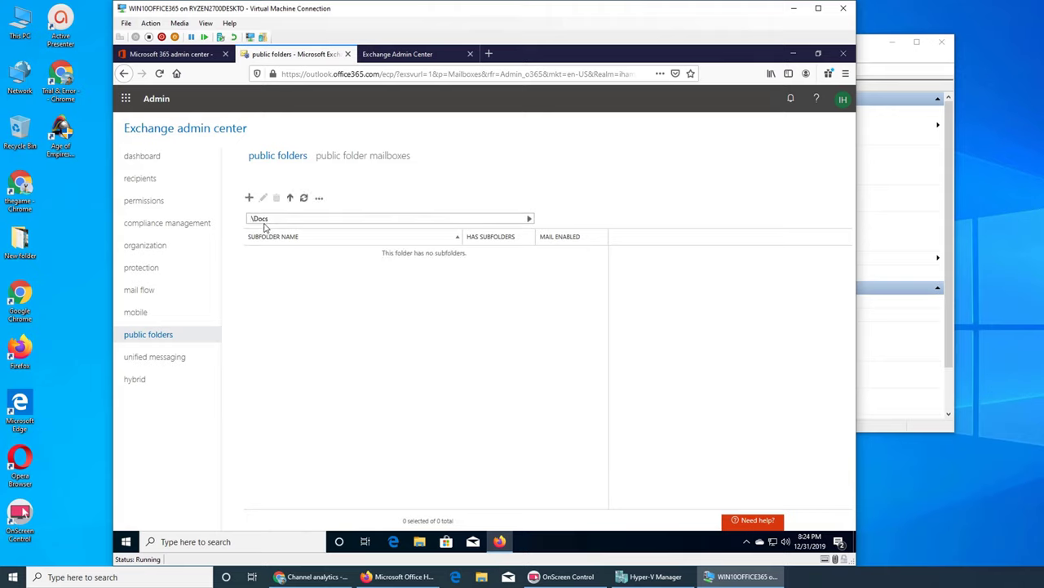
Create a new public subfolder named 'text' inside Docs.
left_click(249, 197)
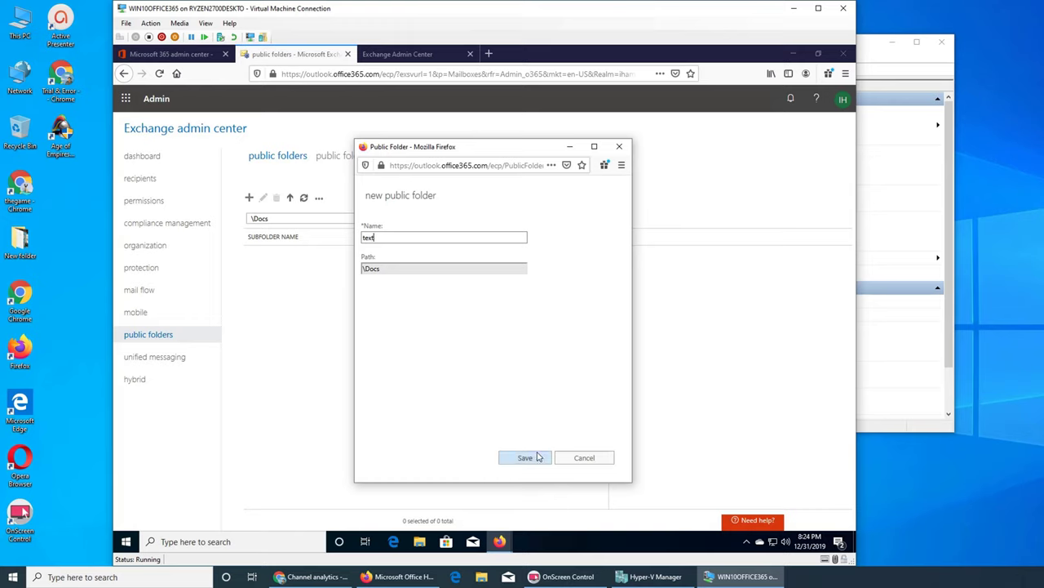
left_click(527, 458)
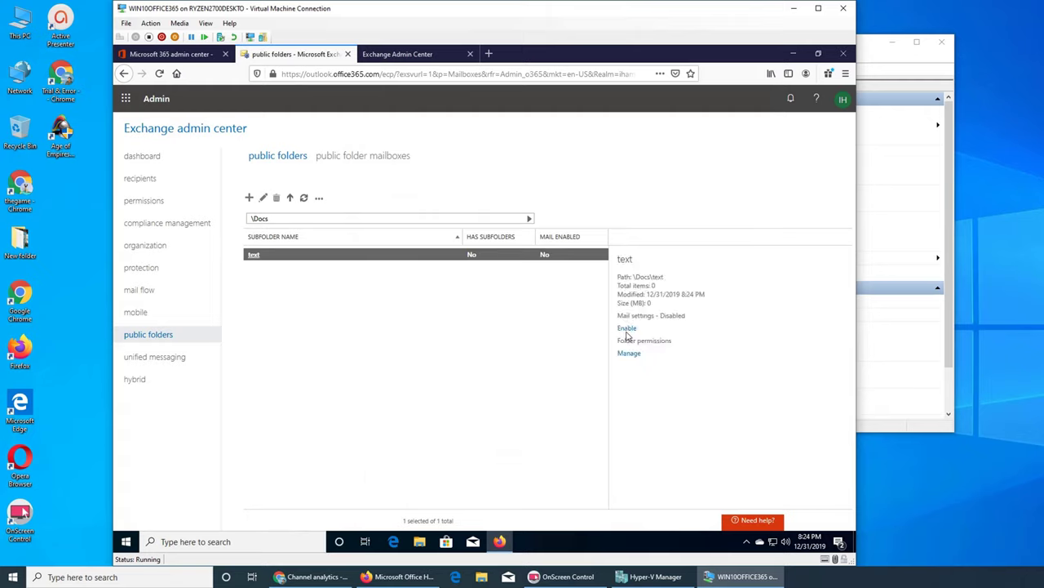
Mail-enable the text folder and save its permissions, confirming four Publishing Editor users.
left_click(627, 328)
left_click(480, 368)
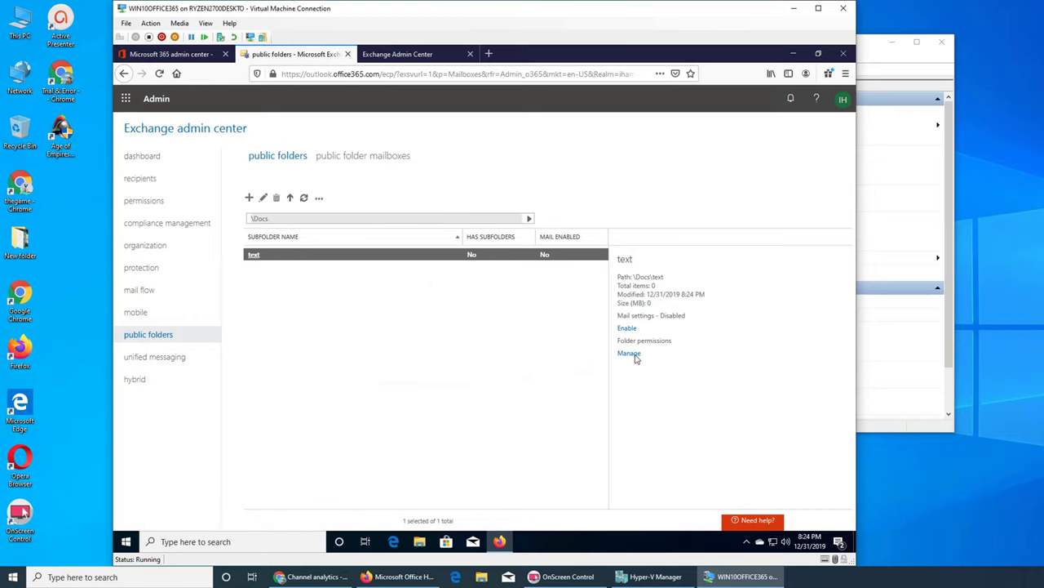
left_click(632, 356)
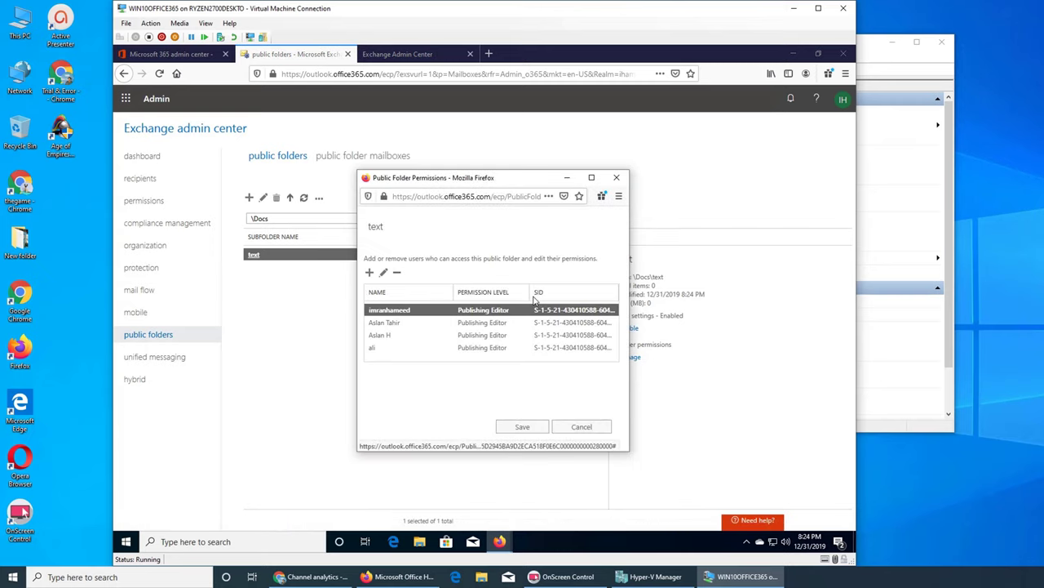
left_click(385, 349)
left_click(523, 432)
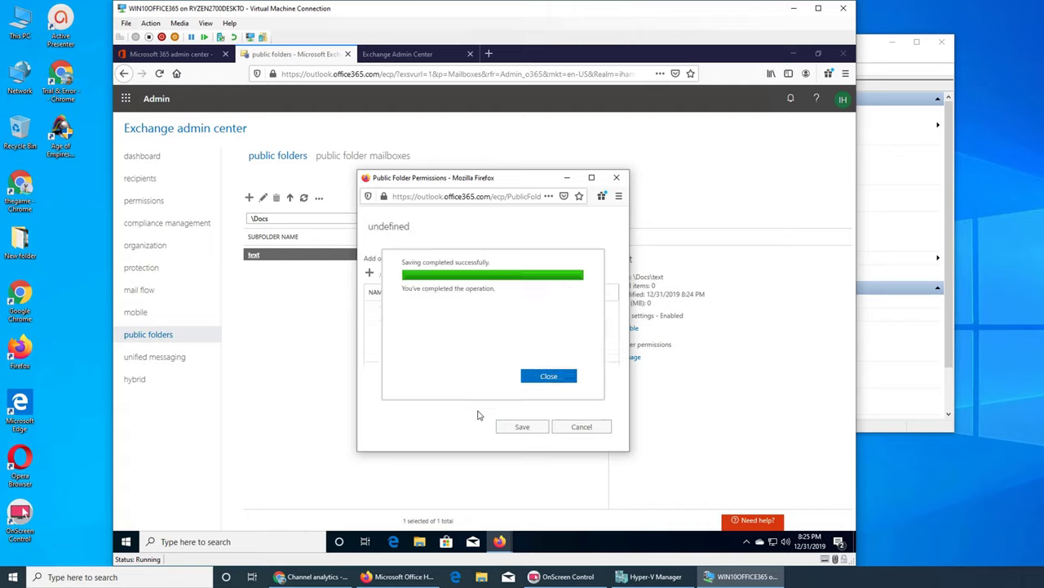
left_click(547, 376)
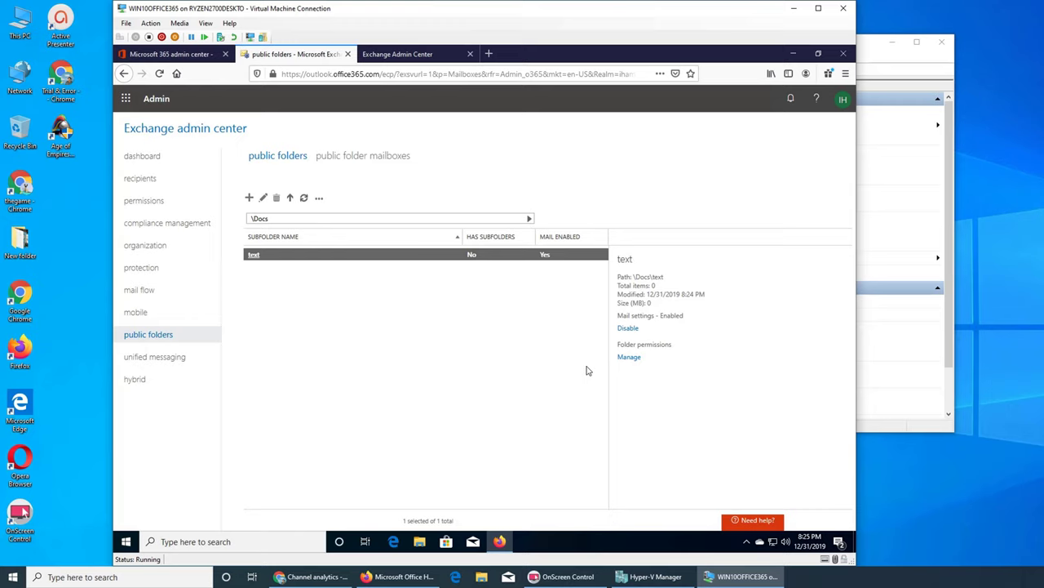
left_click(626, 358)
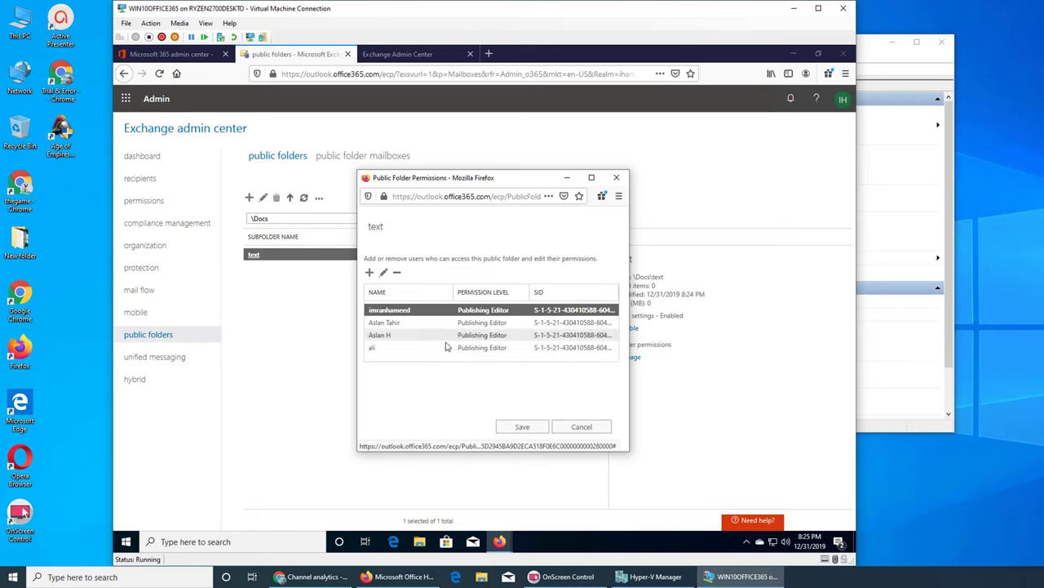
left_click(581, 427)
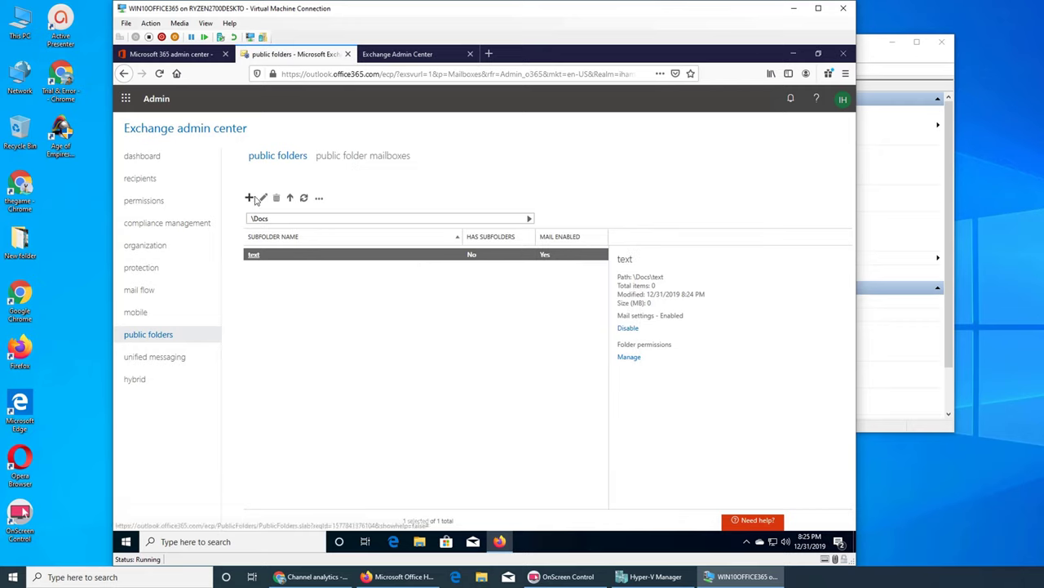
left_click(330, 163)
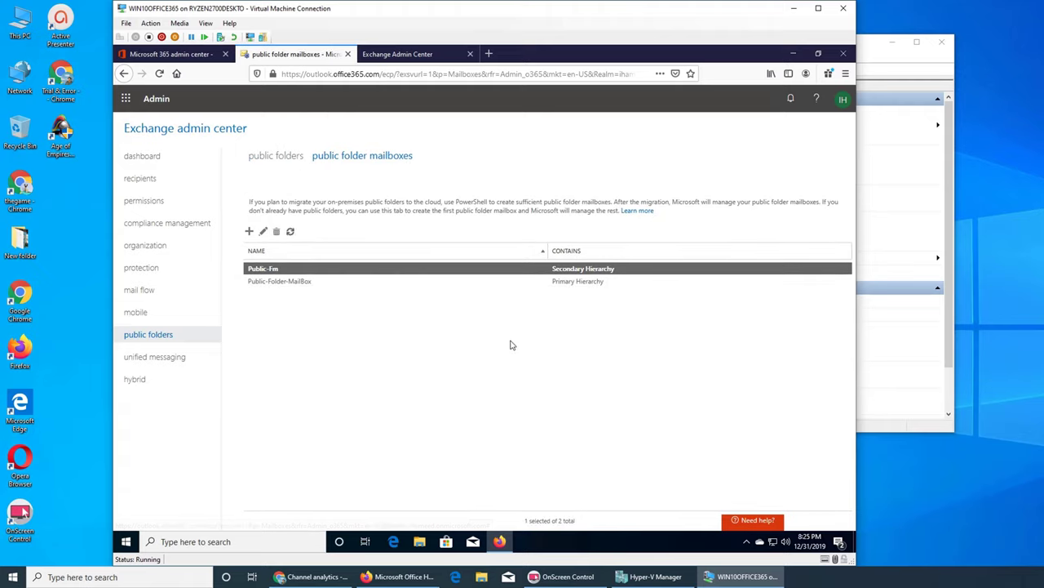
left_click(262, 232)
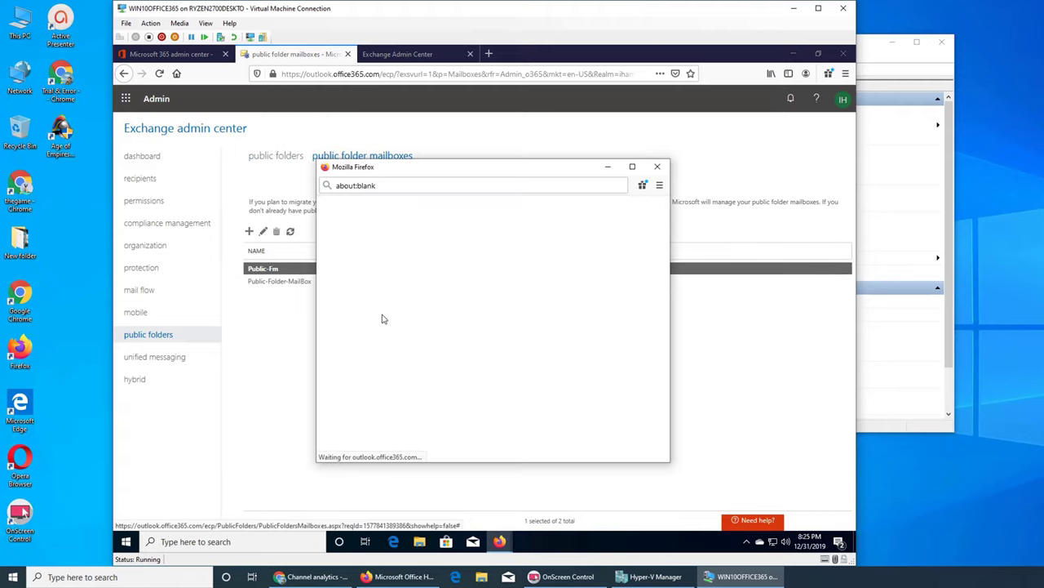
left_click(358, 253)
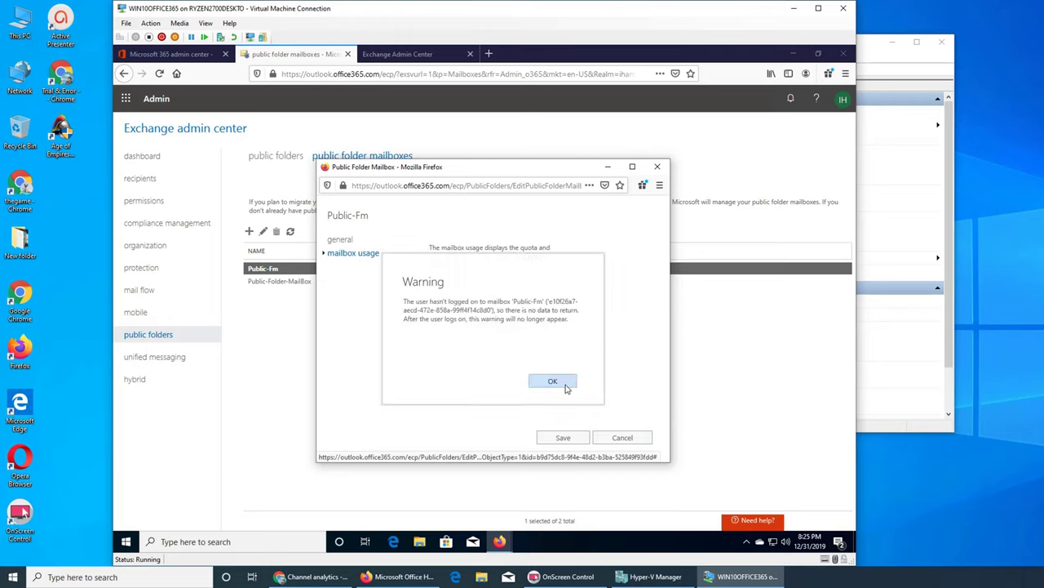
left_click(560, 384)
left_click(624, 441)
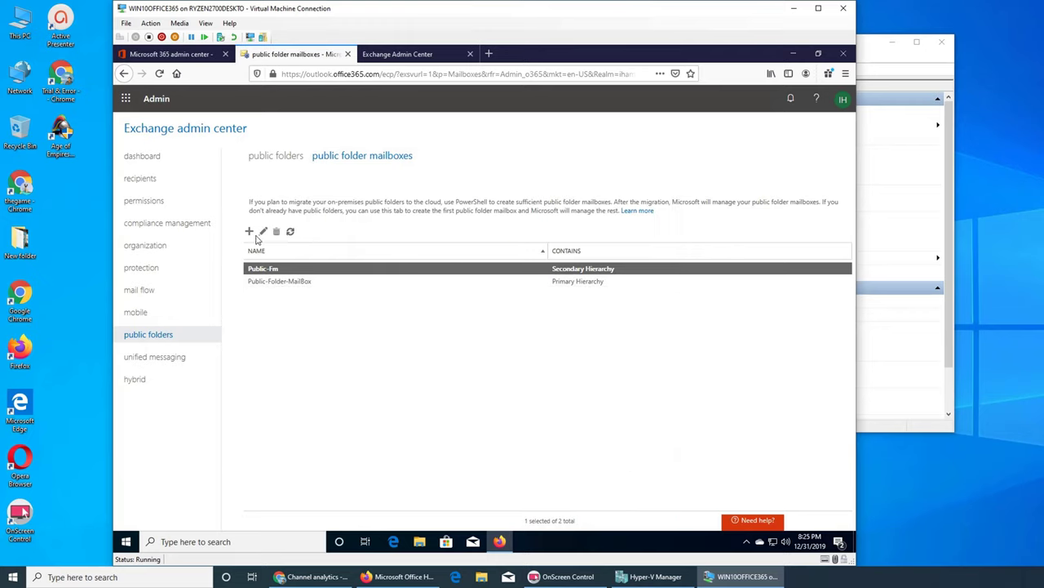
left_click(273, 157)
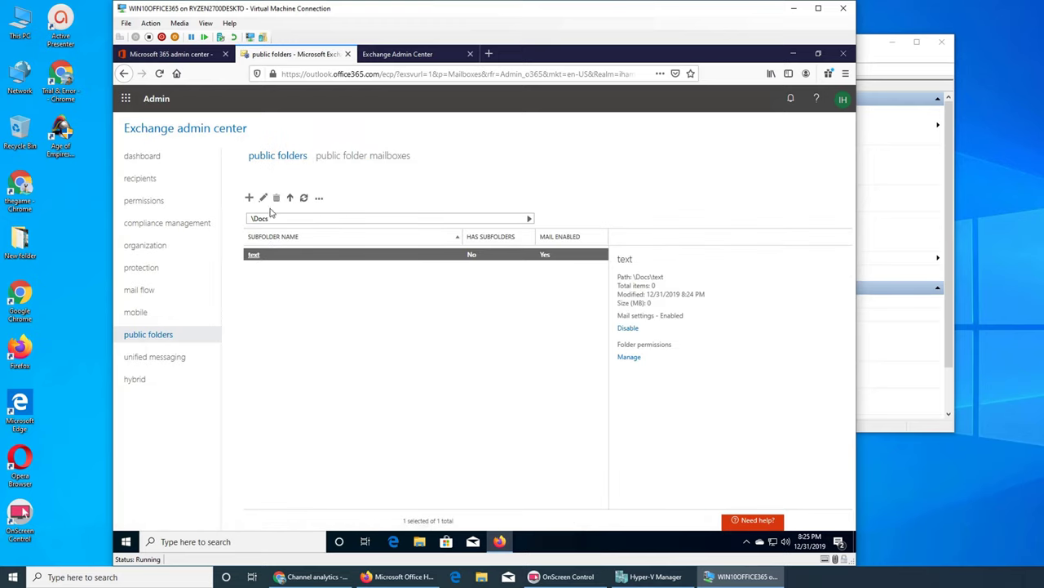
left_click(263, 199)
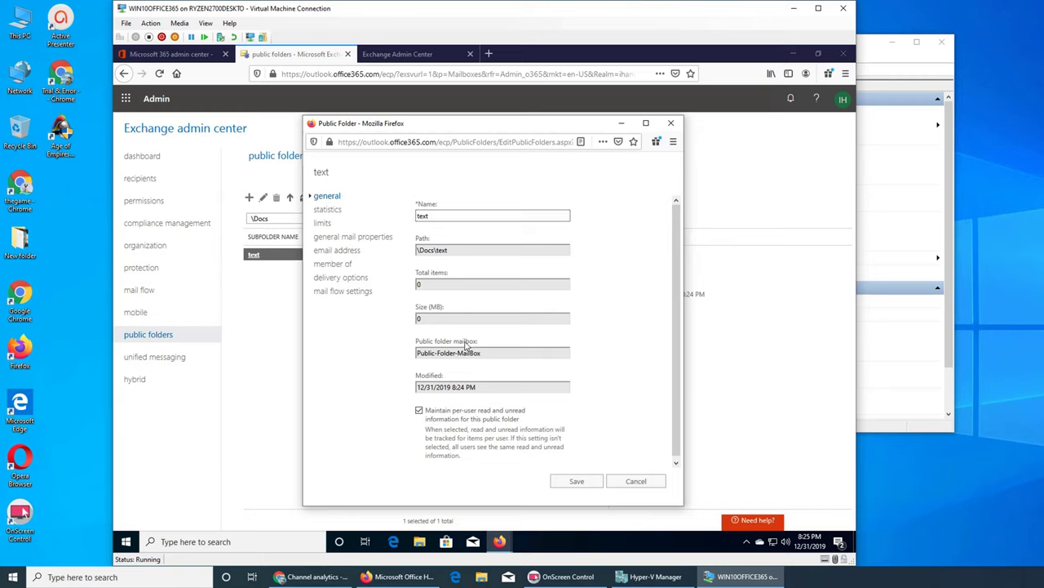
left_click(630, 481)
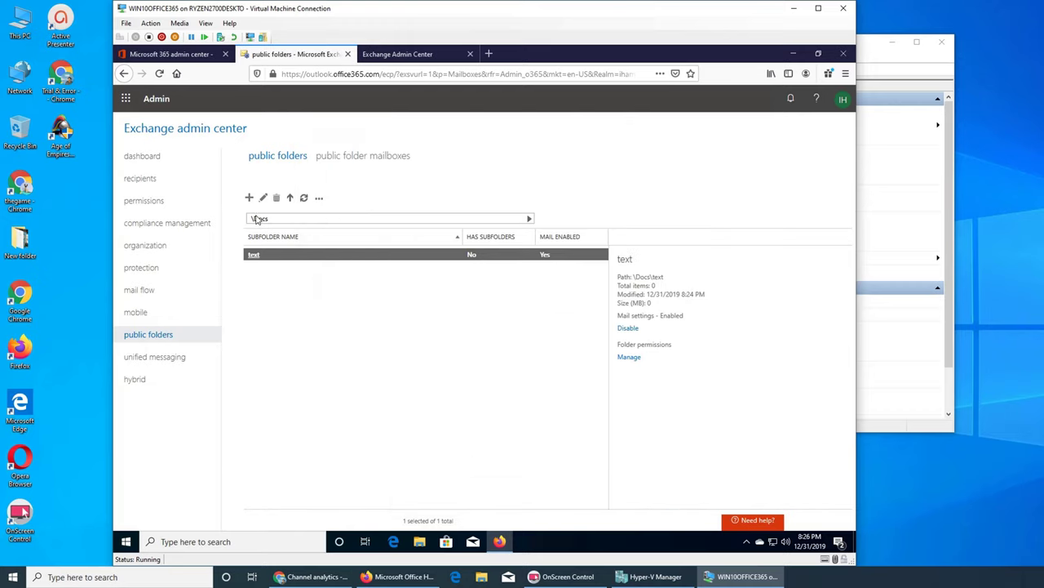
Return to the top-level public folders and open the Files folder's properties.
left_click(291, 199)
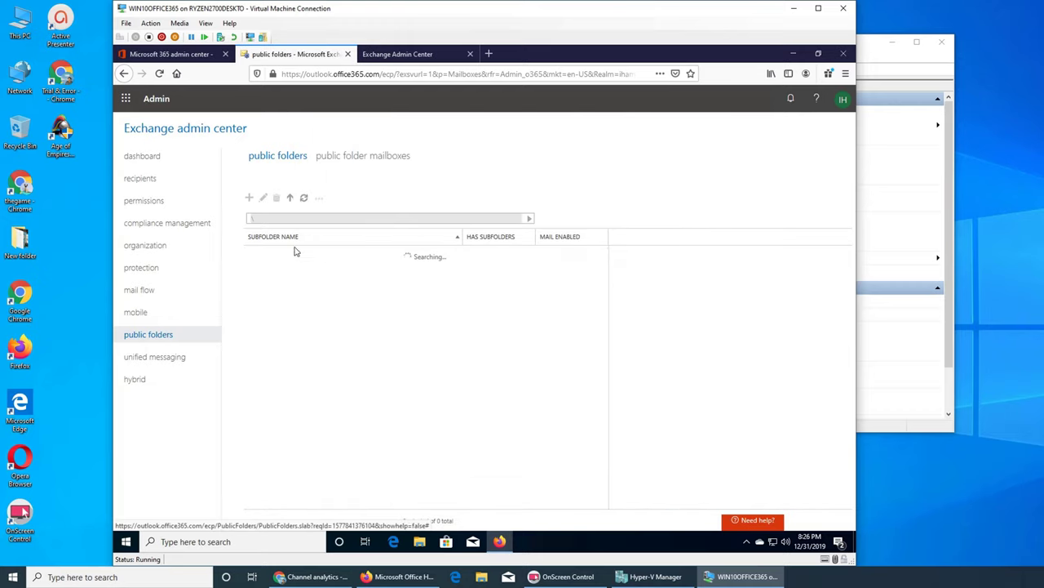
double_click(257, 271)
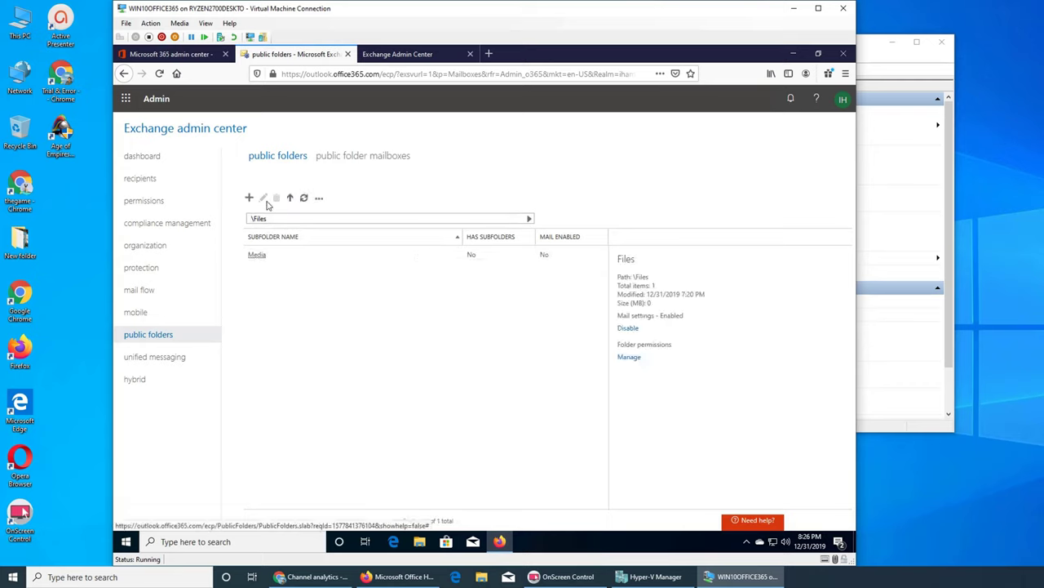
left_click(289, 199)
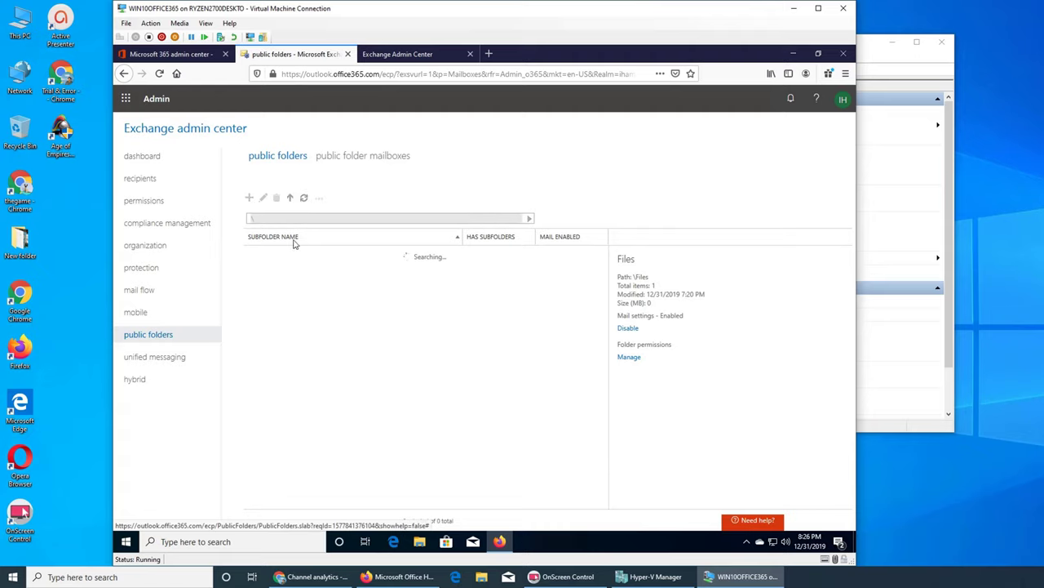
left_click(303, 268)
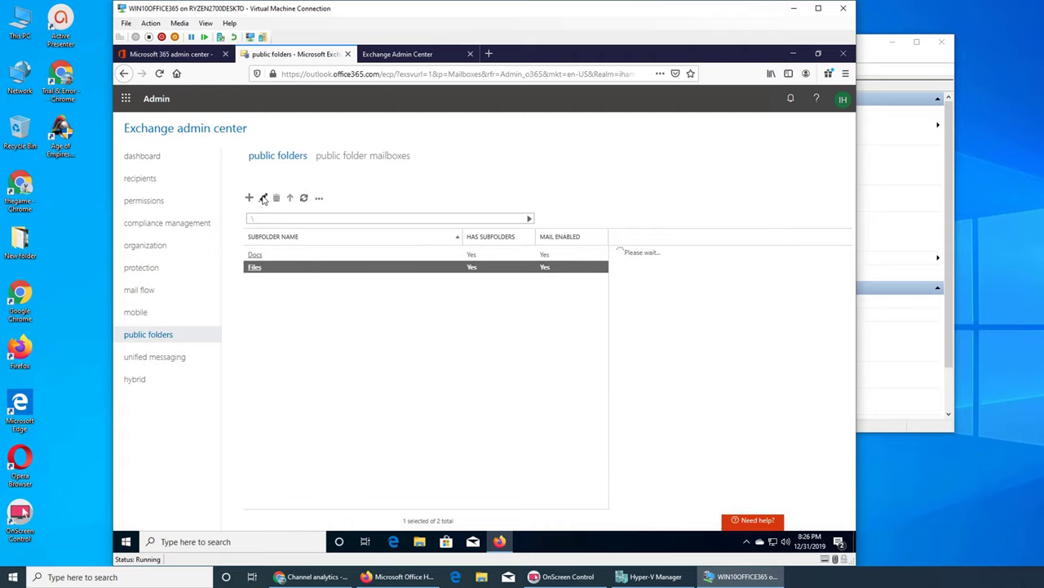
left_click(263, 198)
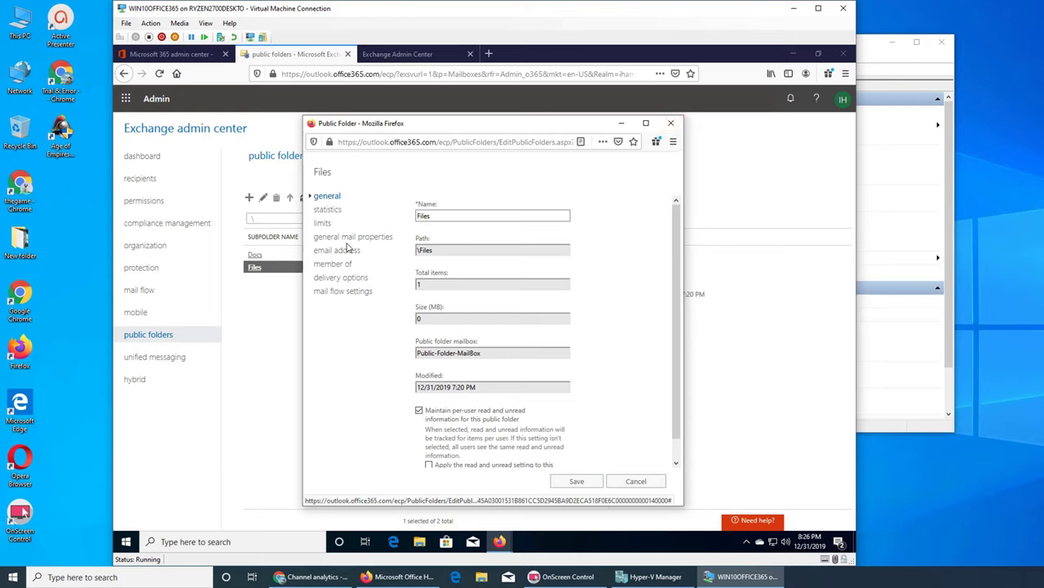
Review the Files folder's general details and statistics, then its limits page.
scroll(445, 357, "down", 1)
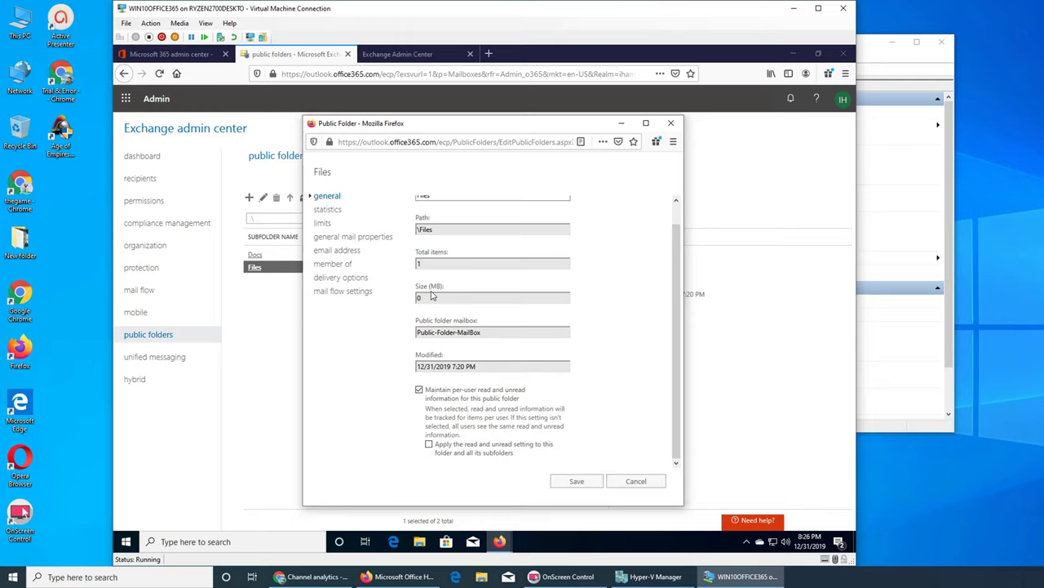
scroll(502, 391, "up", 3)
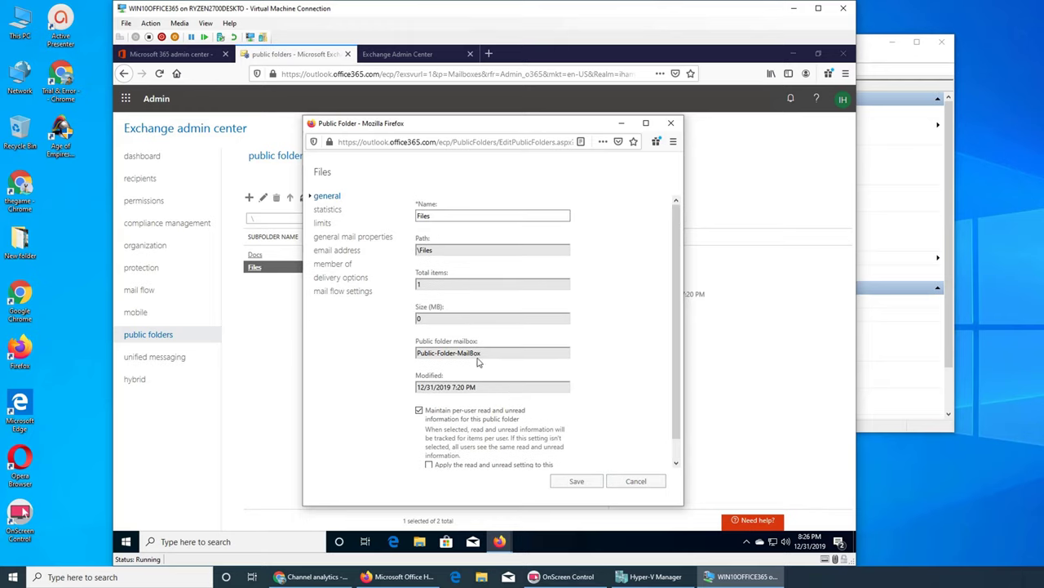
left_click(326, 209)
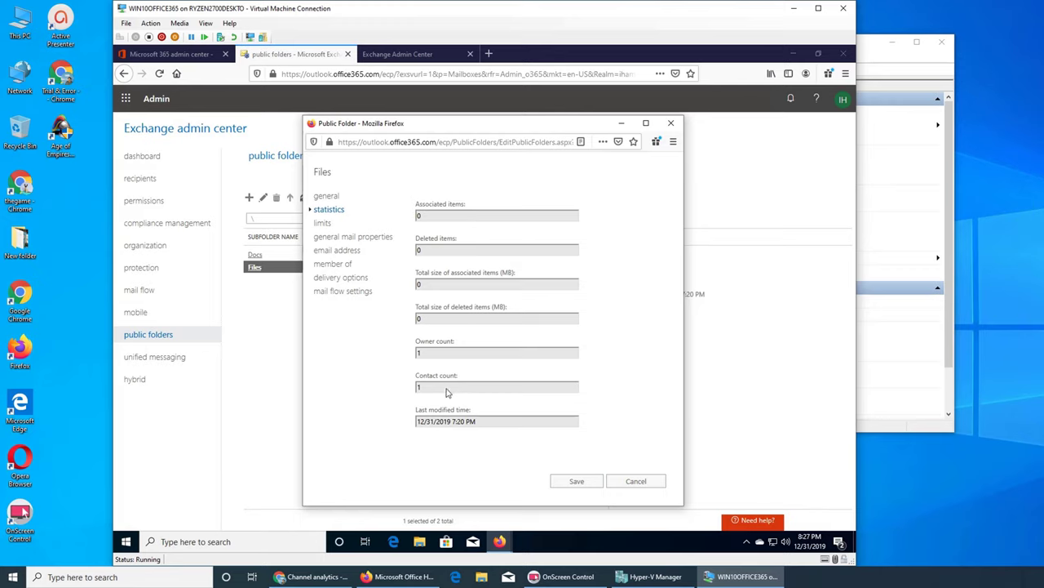
left_click(323, 224)
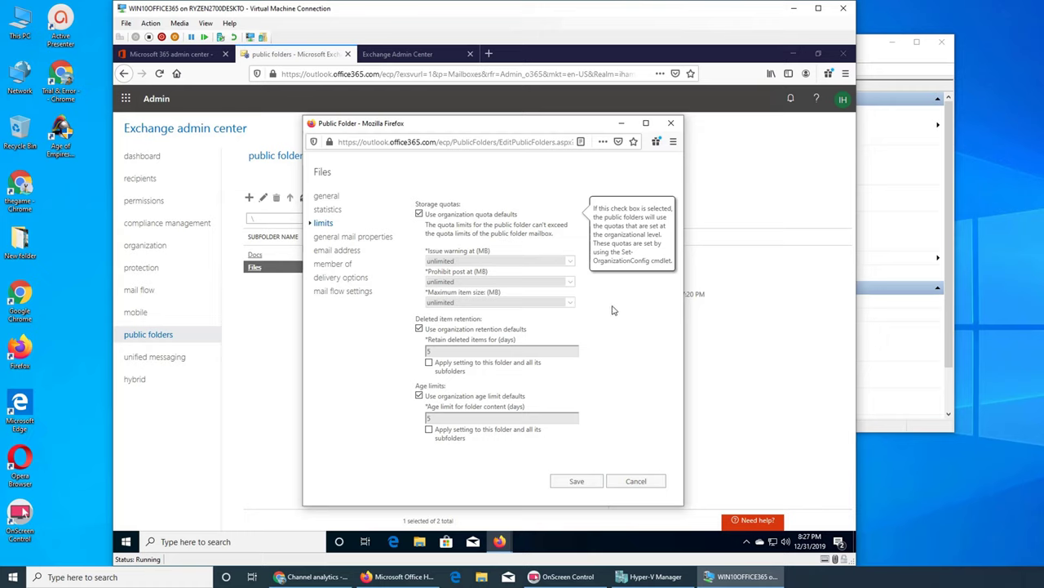
Examine the Files folder's custom quota choices, leaving the issue warning quota at unlimited.
left_click(419, 214)
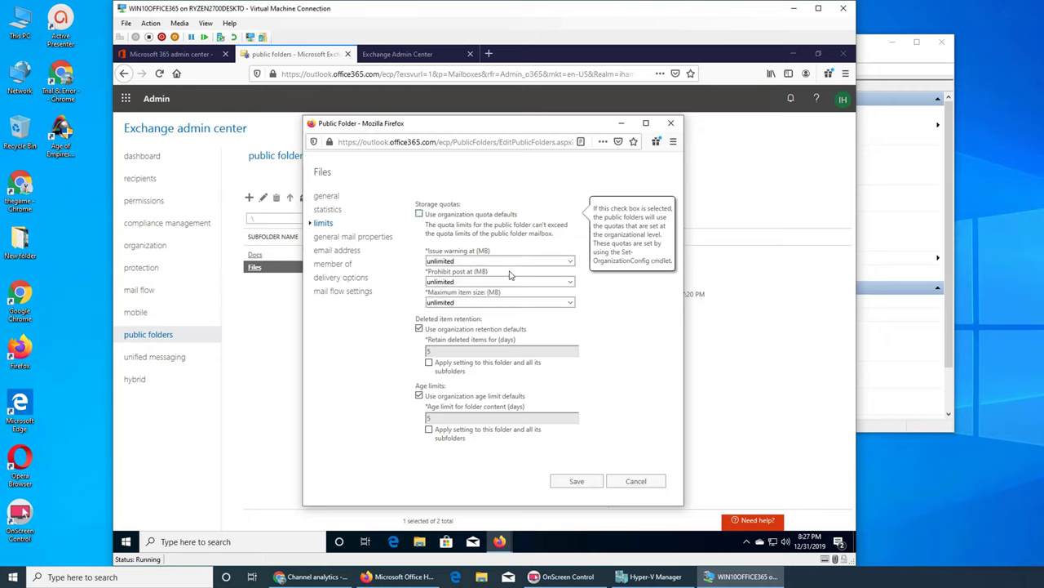
left_click(570, 261)
left_click(506, 278)
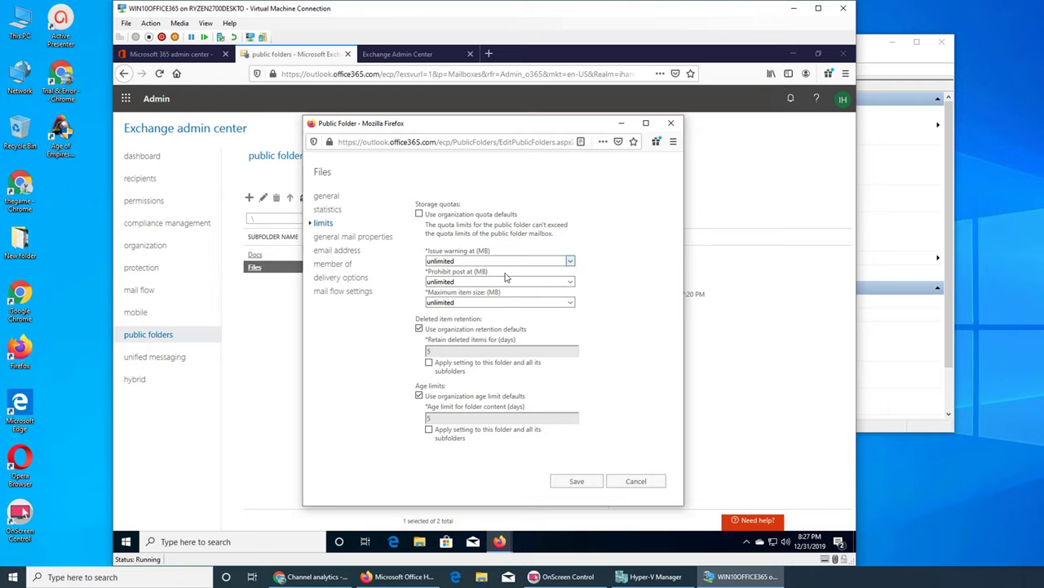
left_click(563, 261)
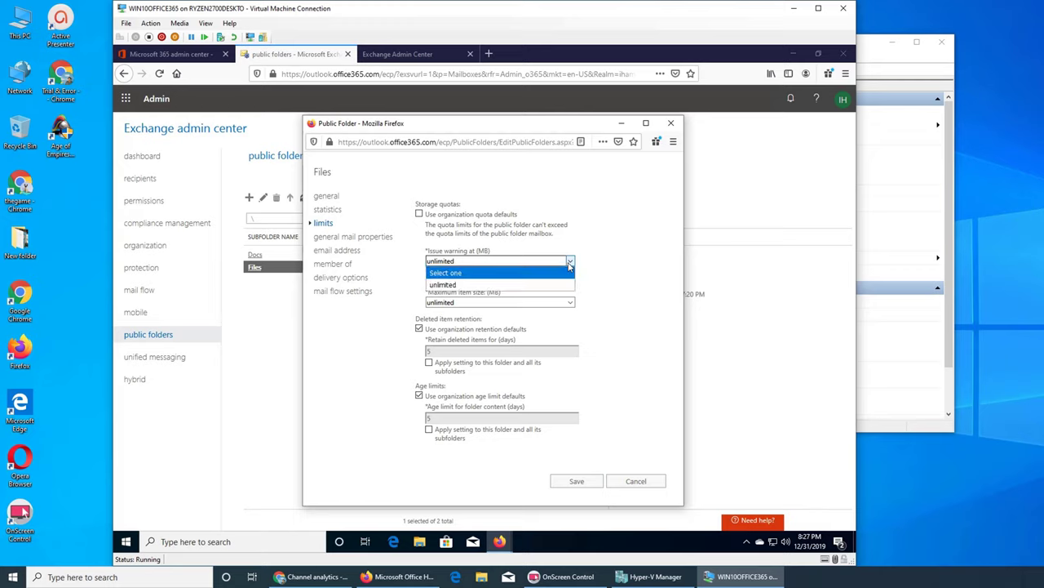
left_click(529, 286)
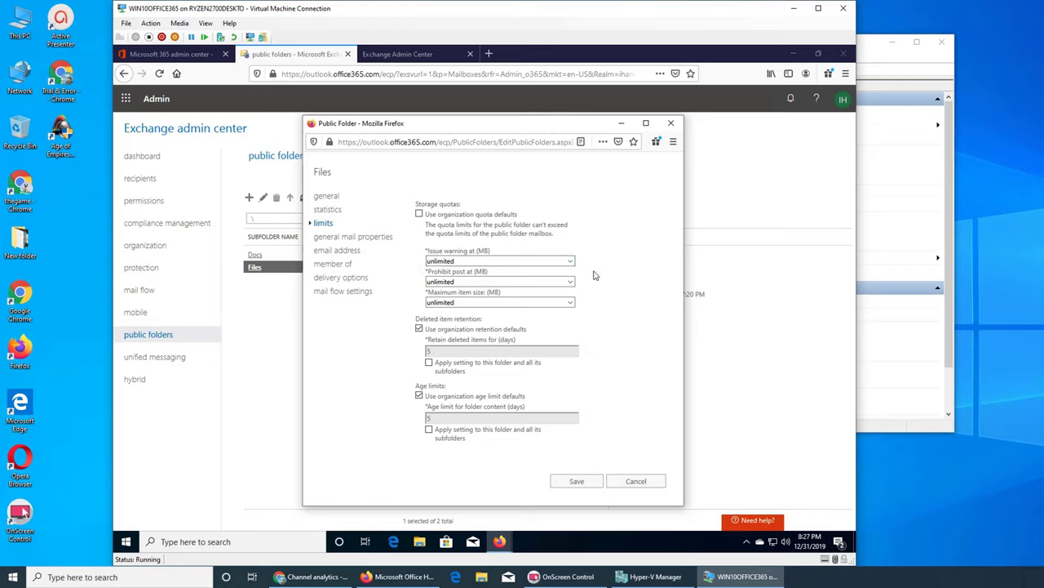
Restore organization defaults for the Files folder's storage quotas and deleted-item retention.
left_click(420, 215)
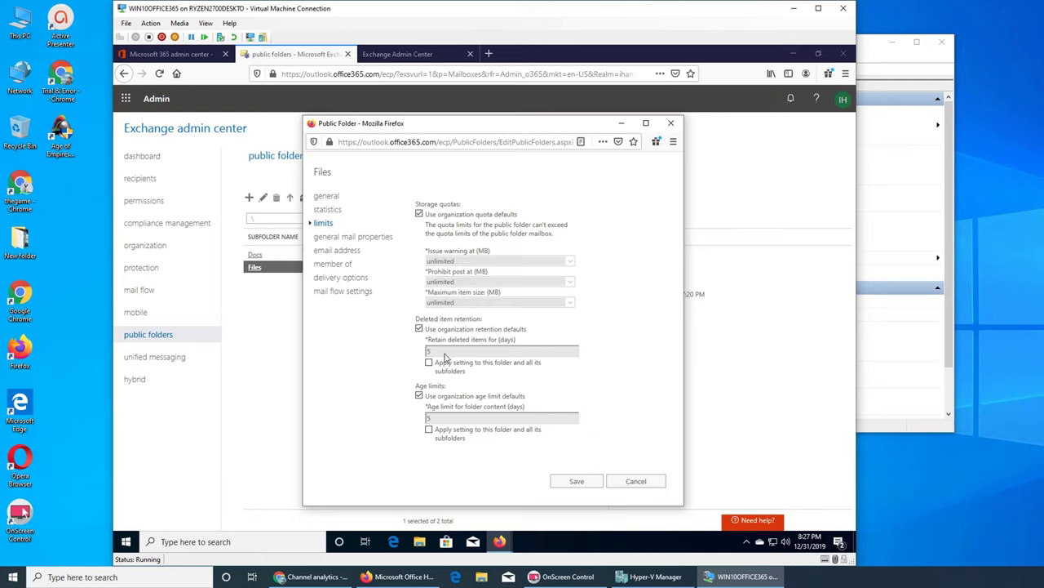
left_click(419, 329)
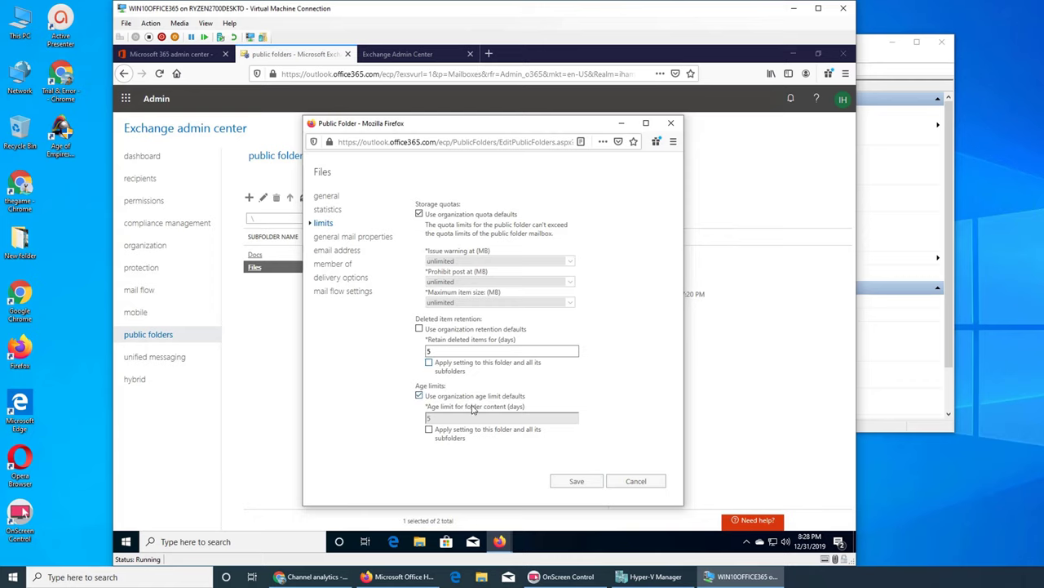
left_click(418, 329)
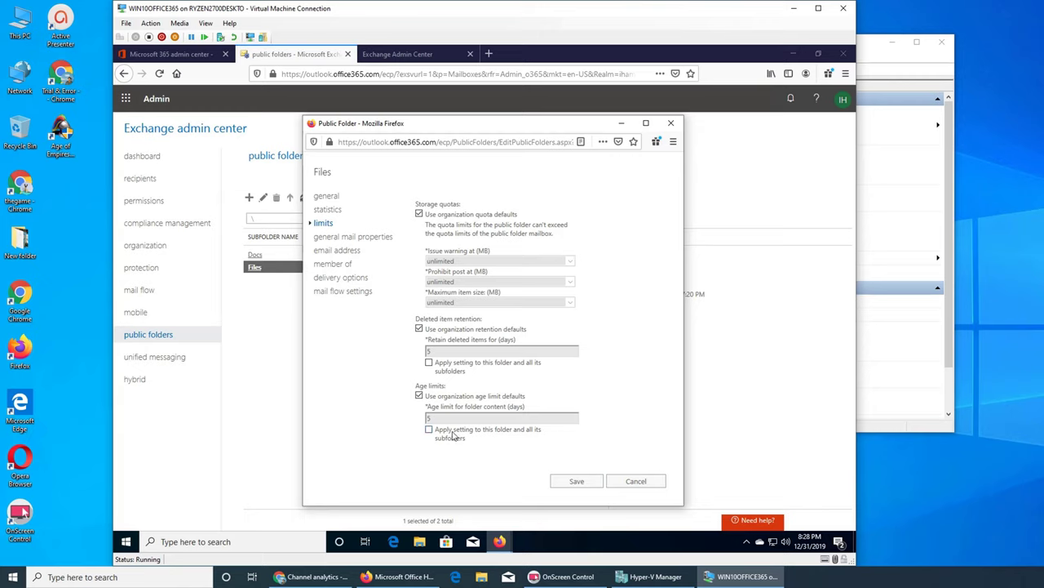
Check the Files folder's general mail properties unchanged, then view its single SMTP address.
left_click(340, 238)
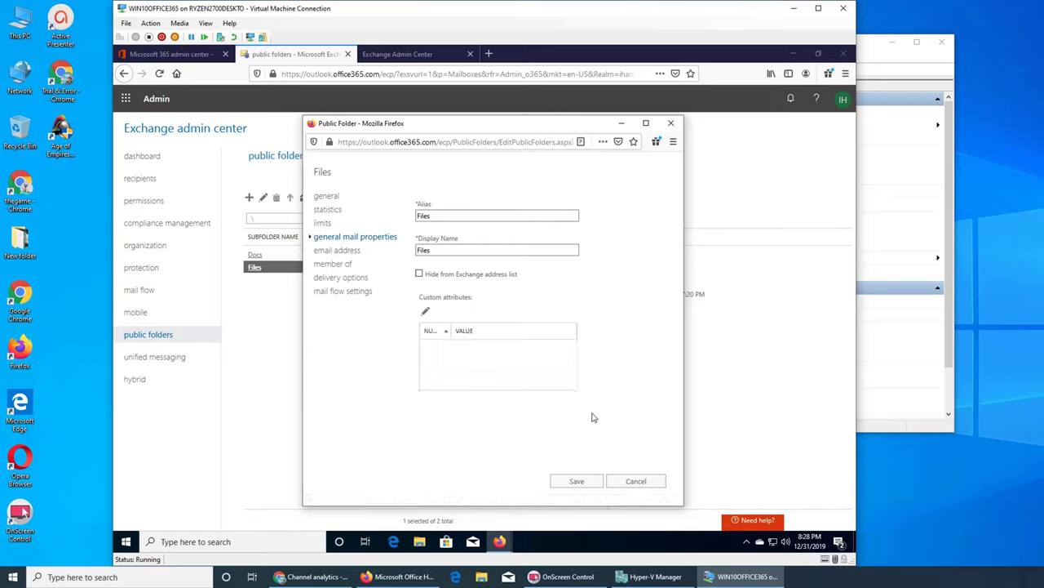
left_click(453, 253)
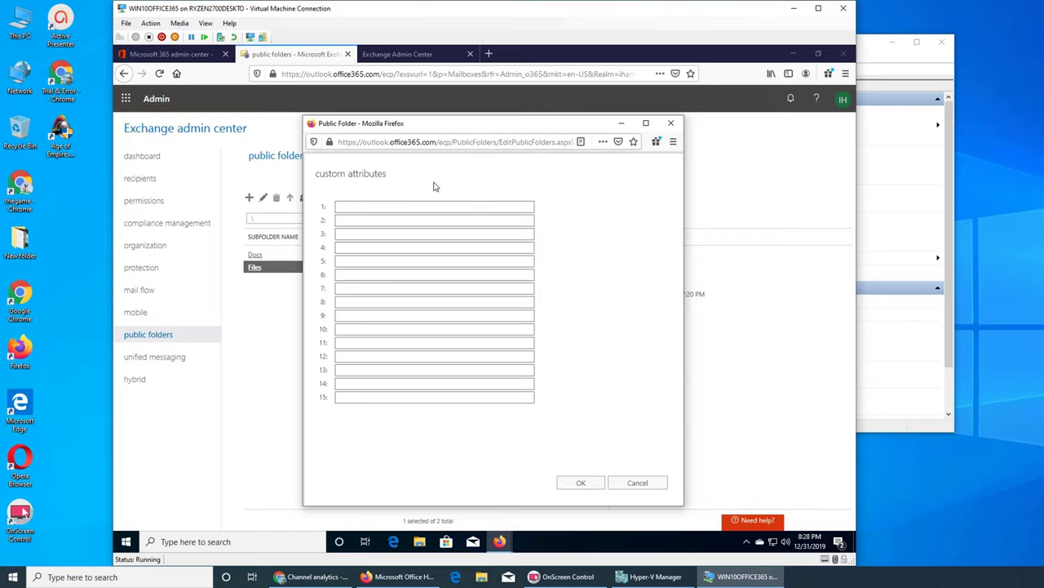
left_click(637, 482)
left_click(334, 250)
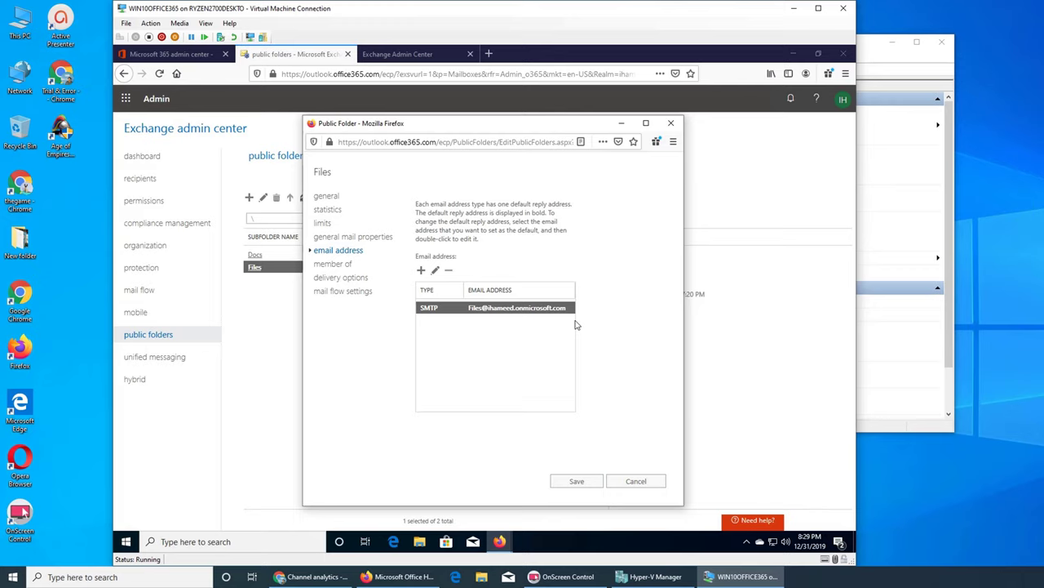
Cancel adding a custom-type email address, then view the folder's empty member-of list.
left_click(421, 270)
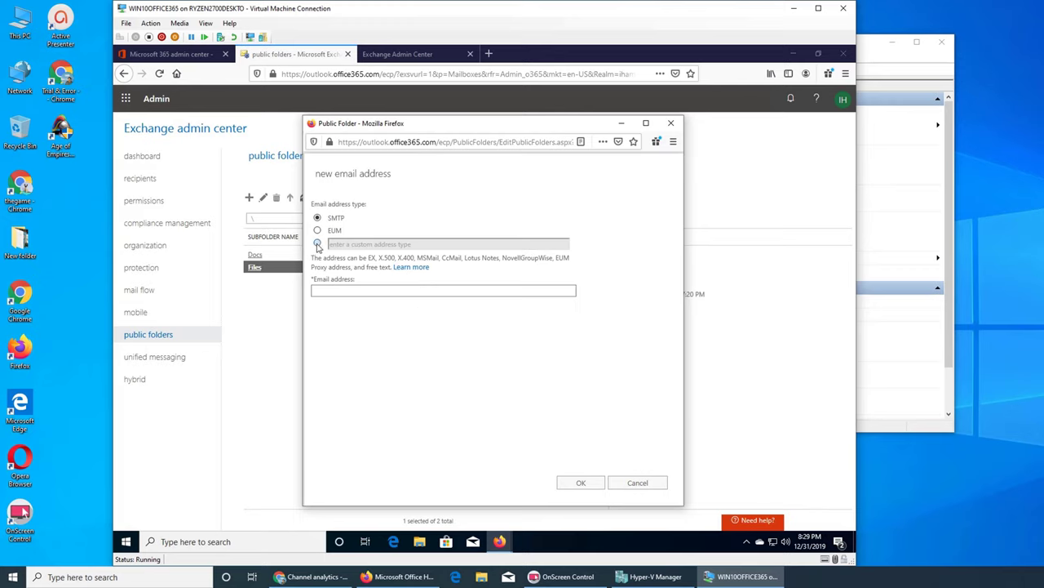
left_click(317, 244)
left_click(360, 246)
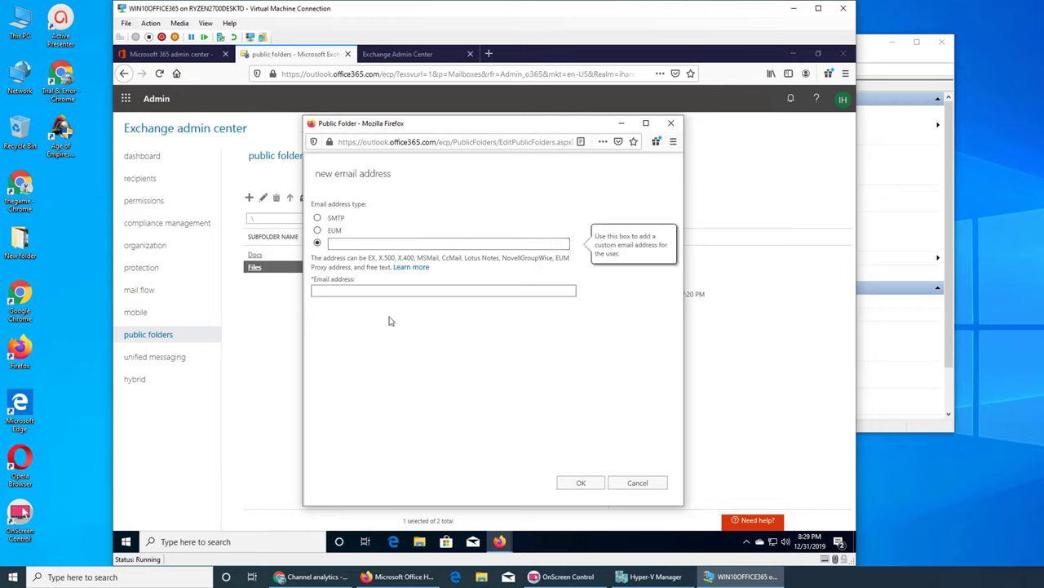
left_click(638, 487)
left_click(636, 483)
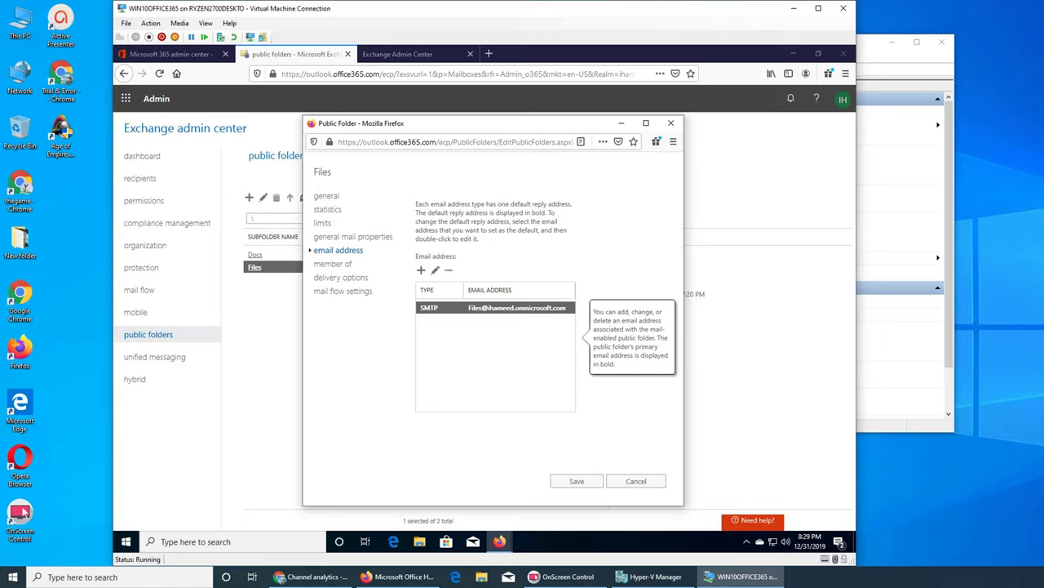
left_click(344, 266)
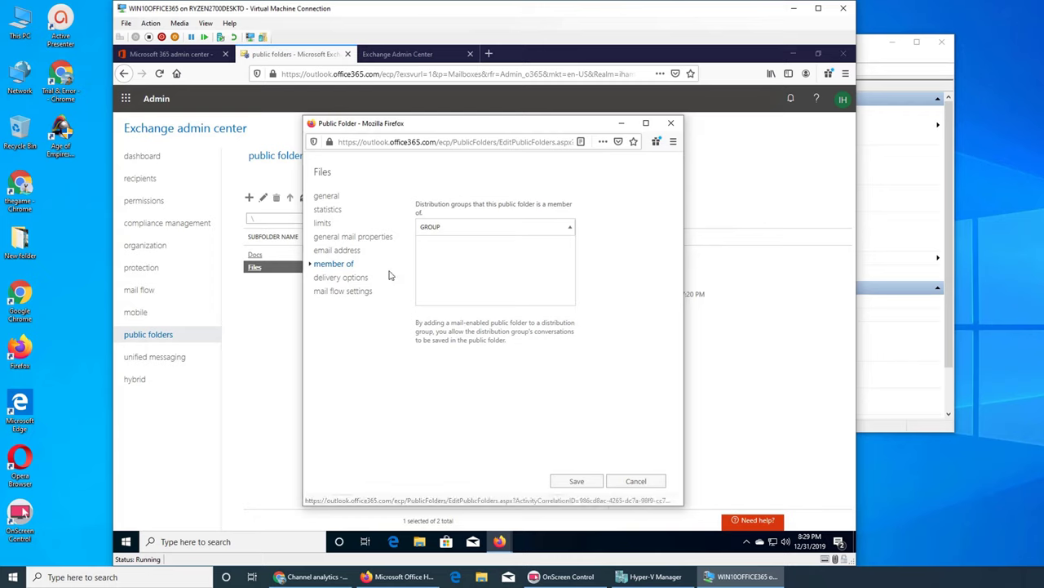
Check the Files folder's delivery options, leaving Send As and Send on Behalf empty.
left_click(359, 282)
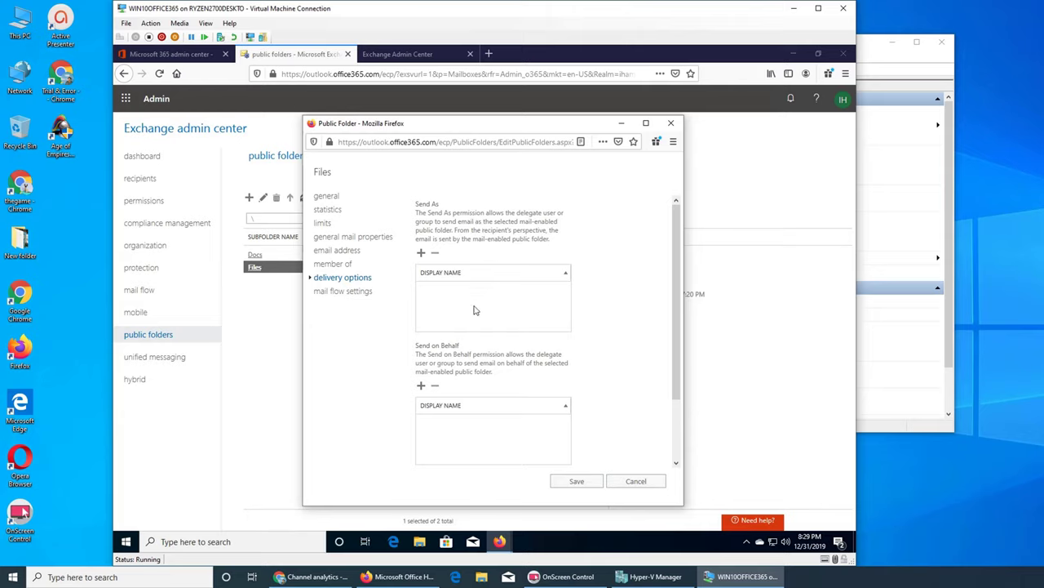
left_click(421, 253)
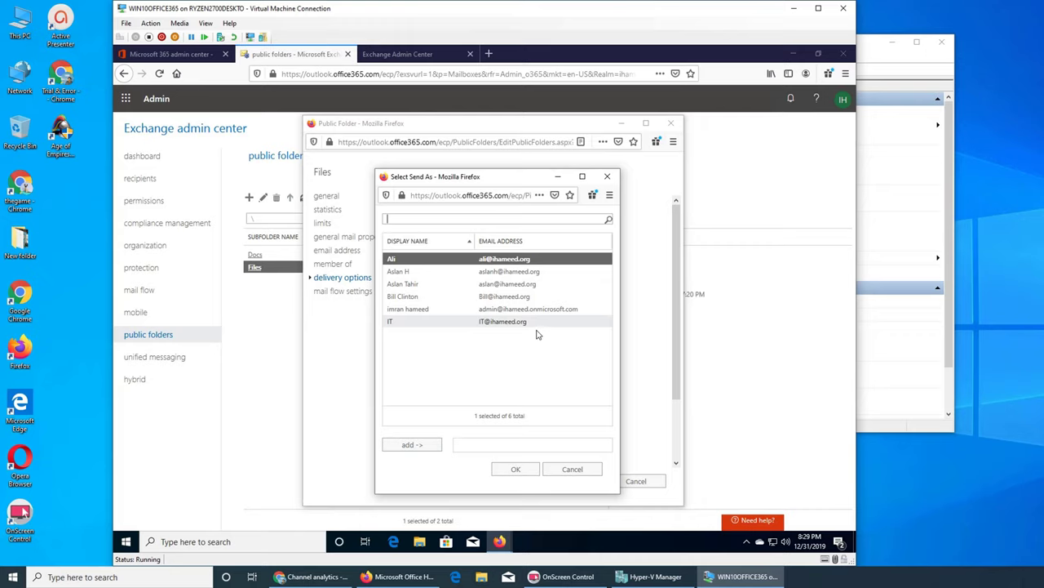
left_click(569, 469)
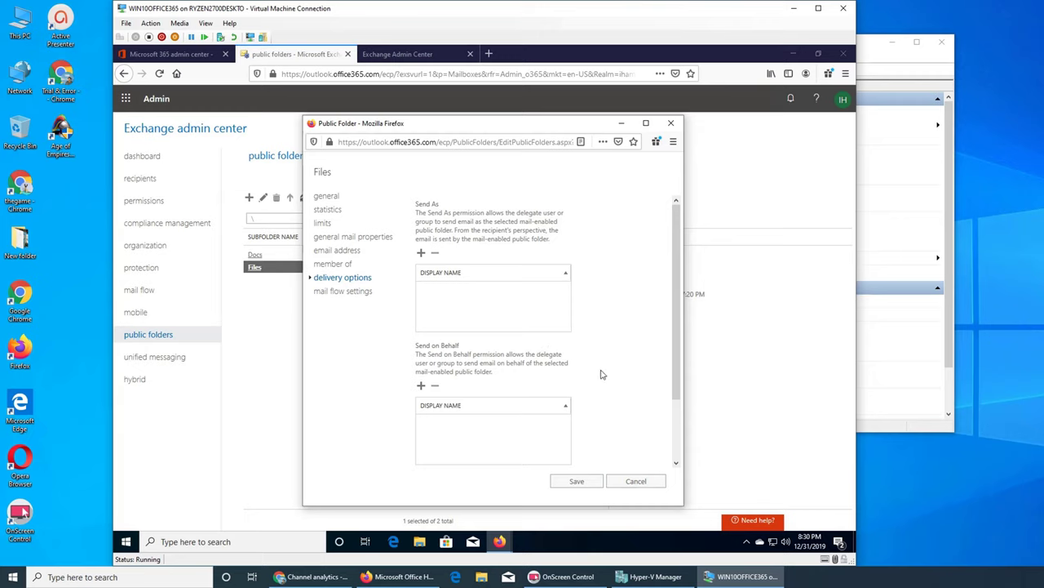
left_click(323, 292)
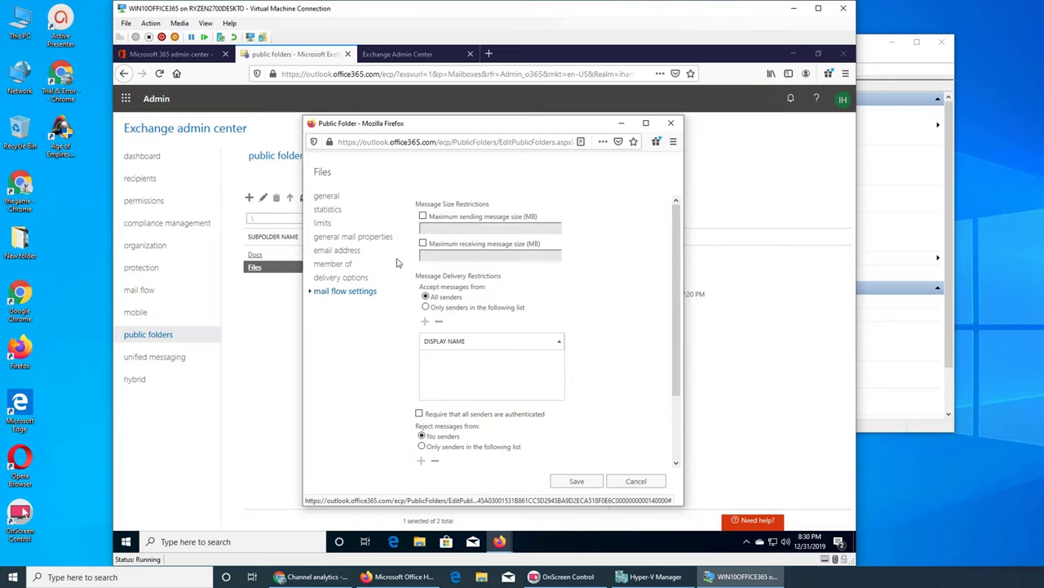
Review the Files folder's mail flow sender restrictions, then close properties without saving.
mouse_move(458, 249)
left_click(441, 308)
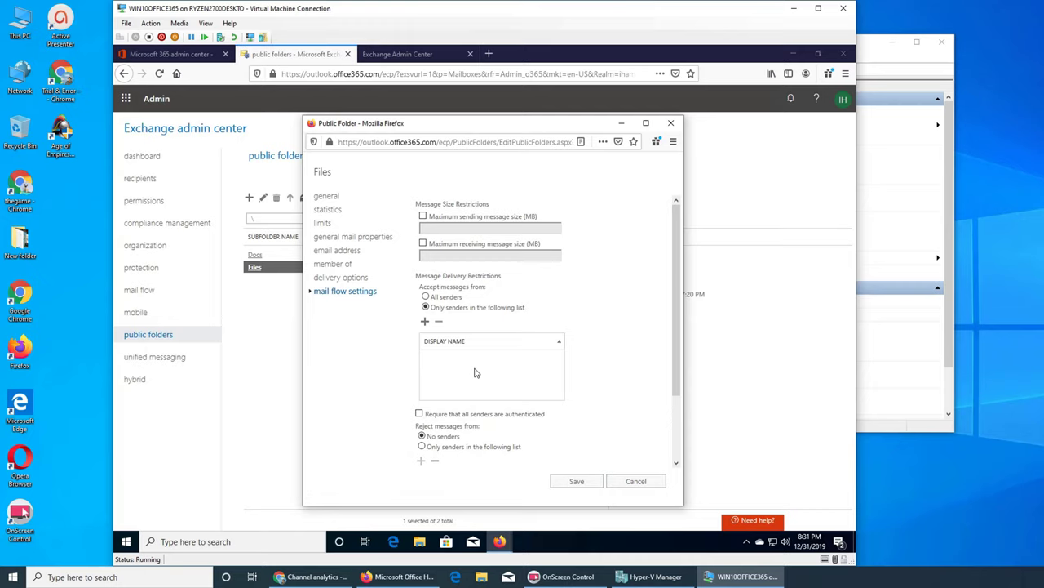
left_click(424, 322)
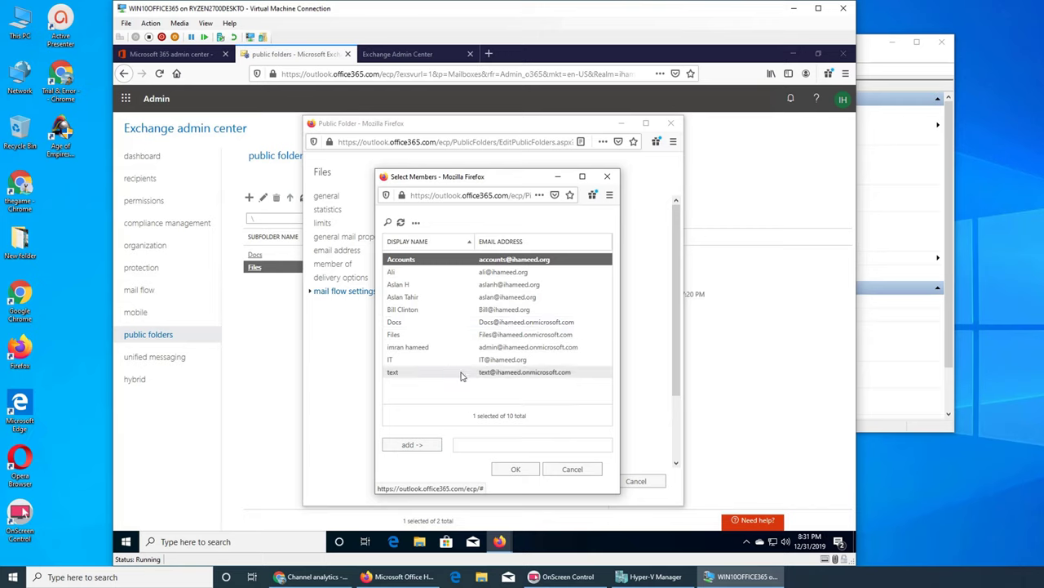
left_click(566, 469)
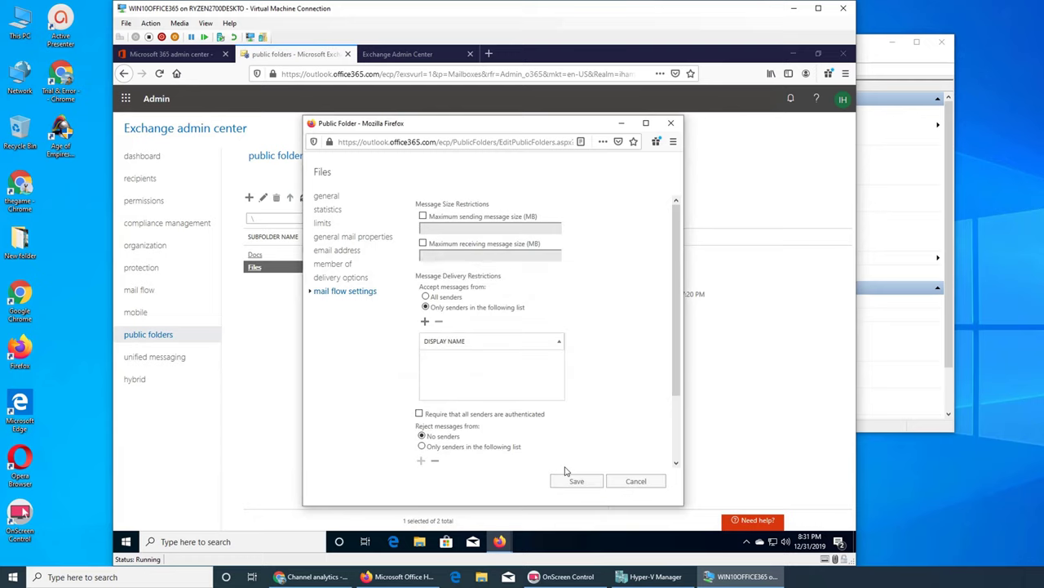
scroll(614, 396, "down", 2)
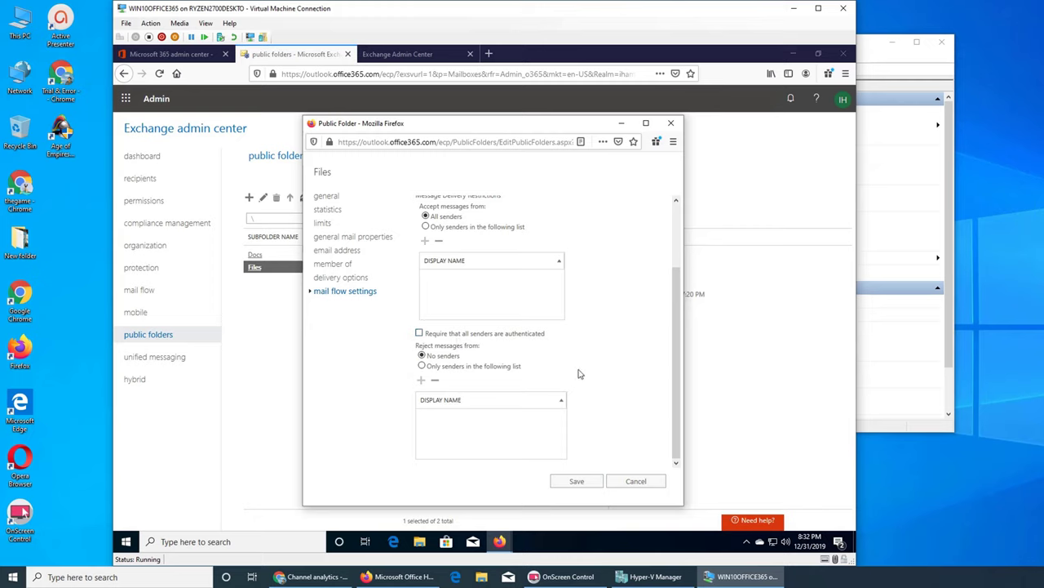
left_click(623, 483)
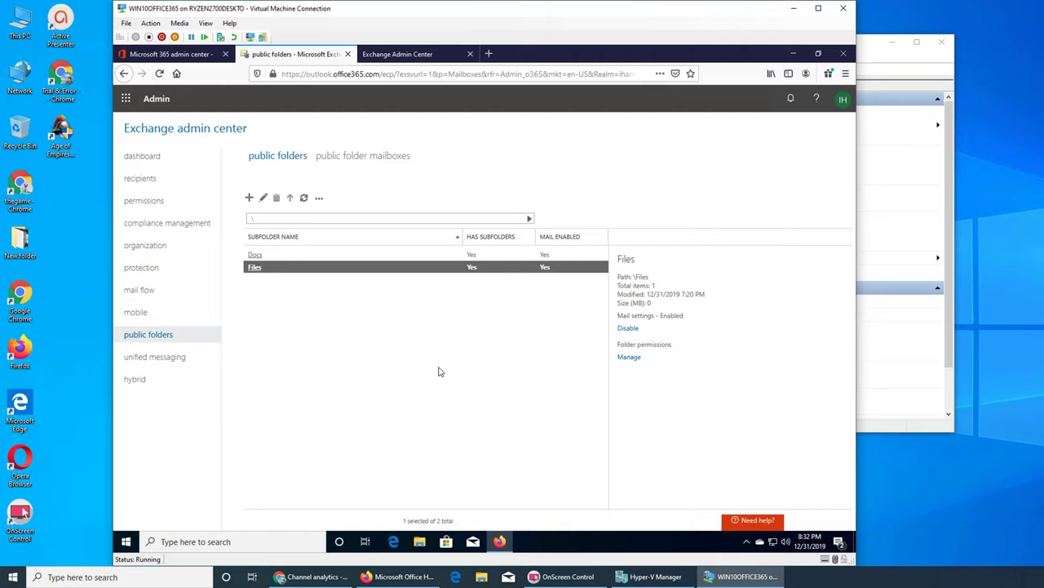
Open a new browser tab and go to outlook.office365.com.
left_click(397, 53)
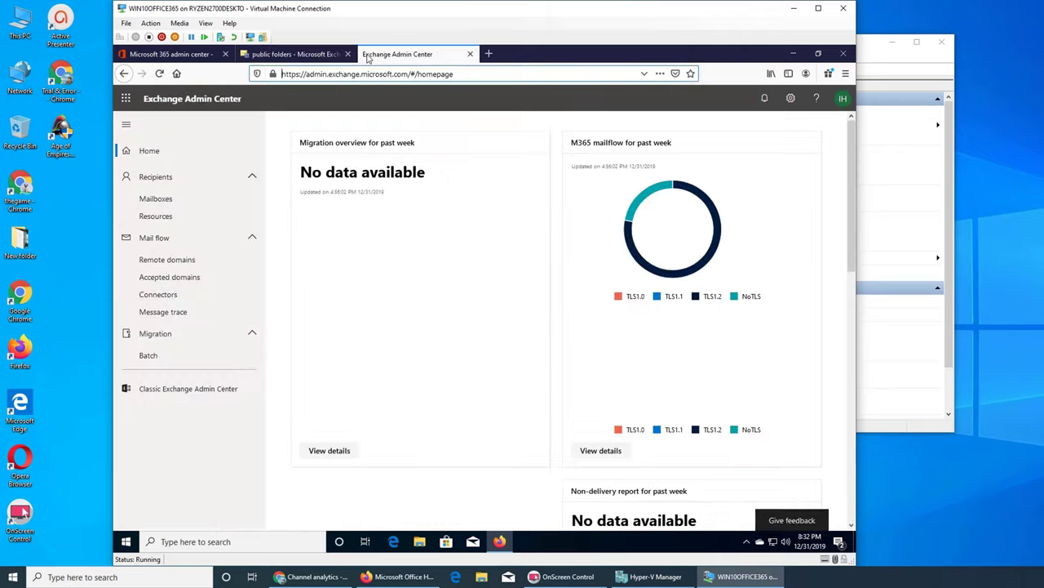
left_click(489, 53)
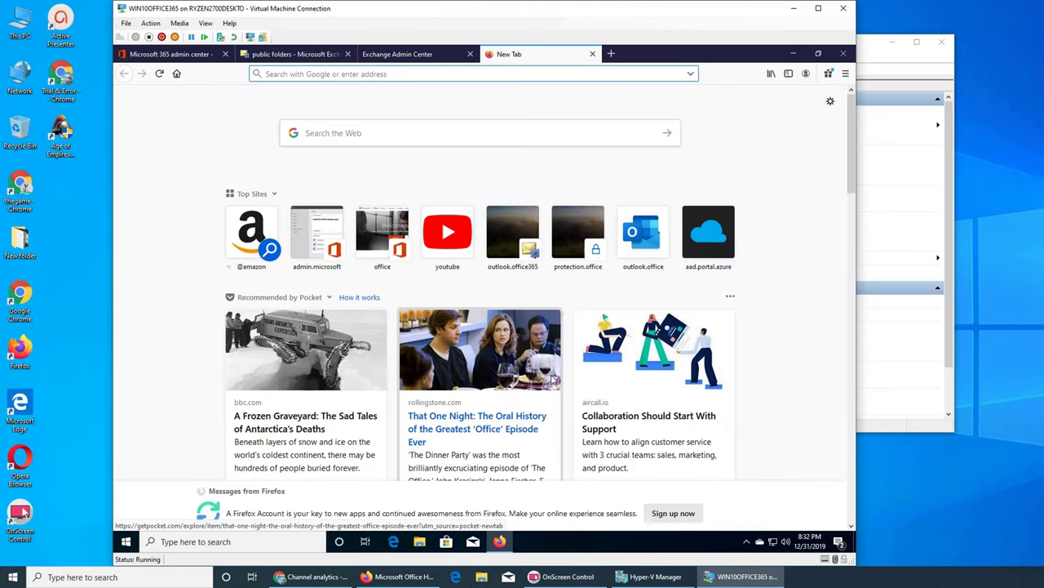
type("outlook.office365.com/")
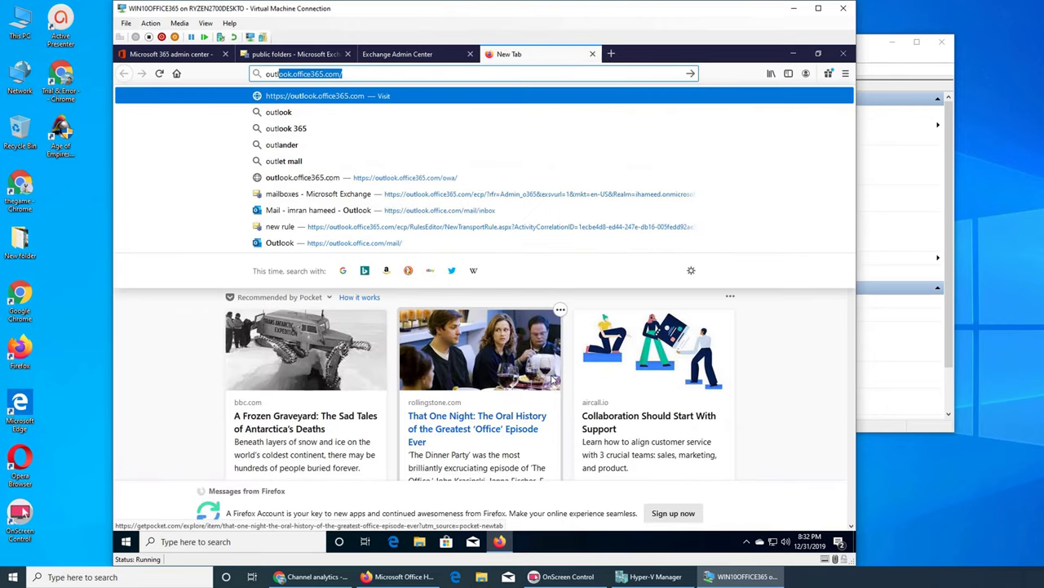
key("Return")
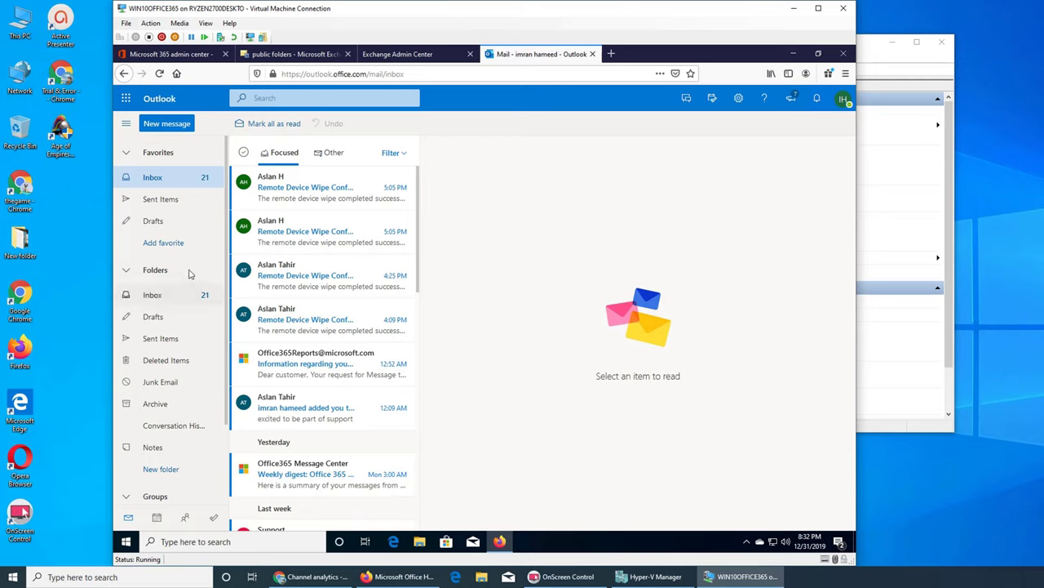
Scroll Outlook's folder pane to show the Folders and Groups lists, including Support.
scroll(172, 257, "down", 2)
scroll(171, 259, "up", 2)
scroll(186, 289, "down", 2)
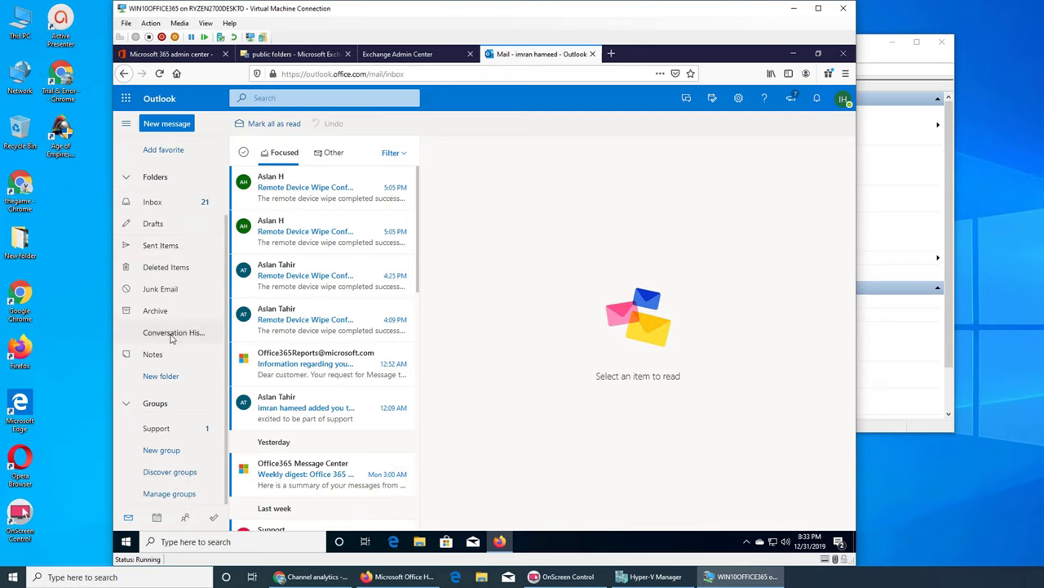
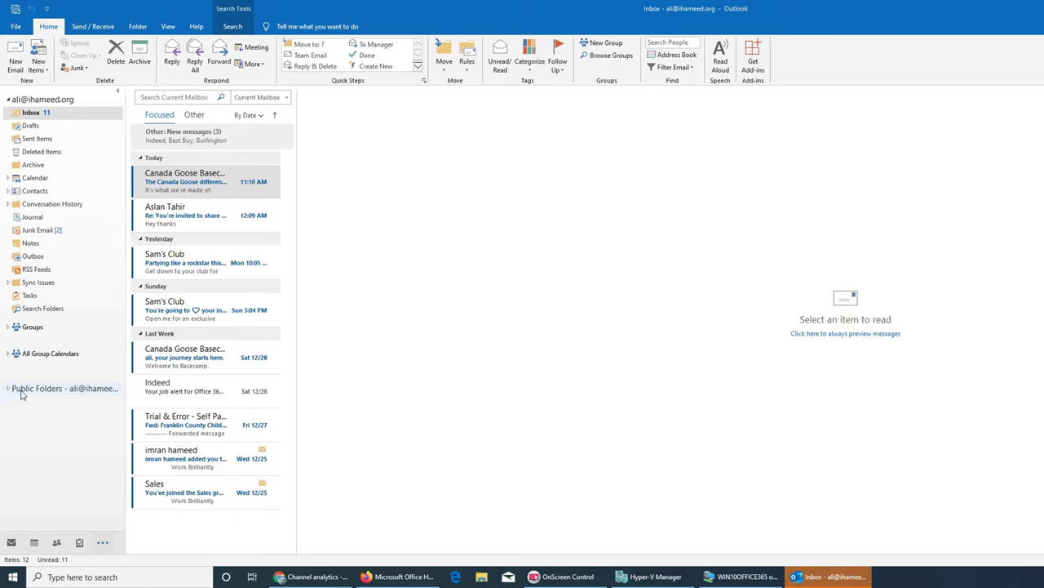
Expand All Public Folders to reveal Docs and Files, and open Docs.
double_click(23, 392)
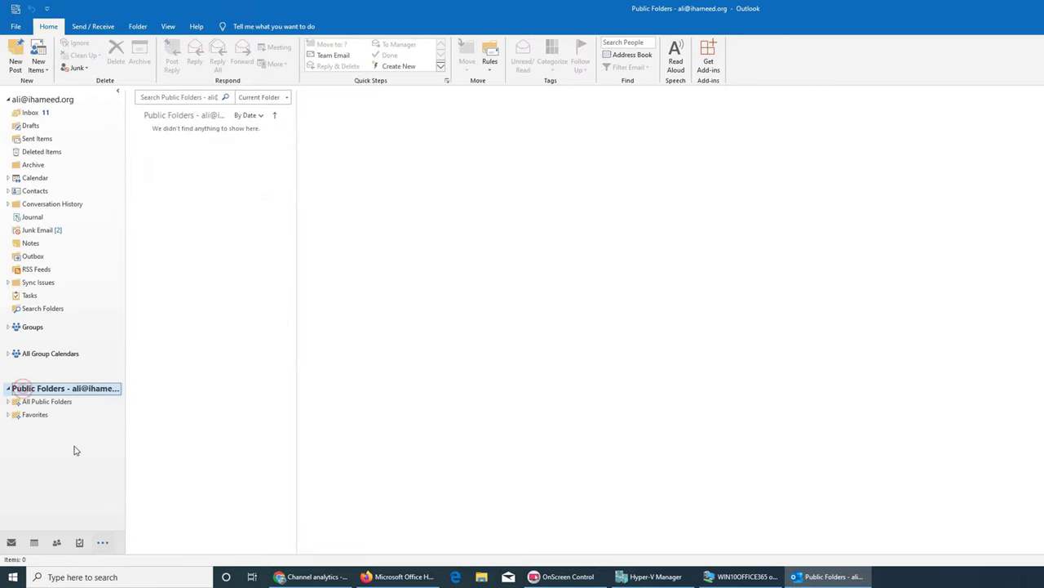
left_click(34, 401)
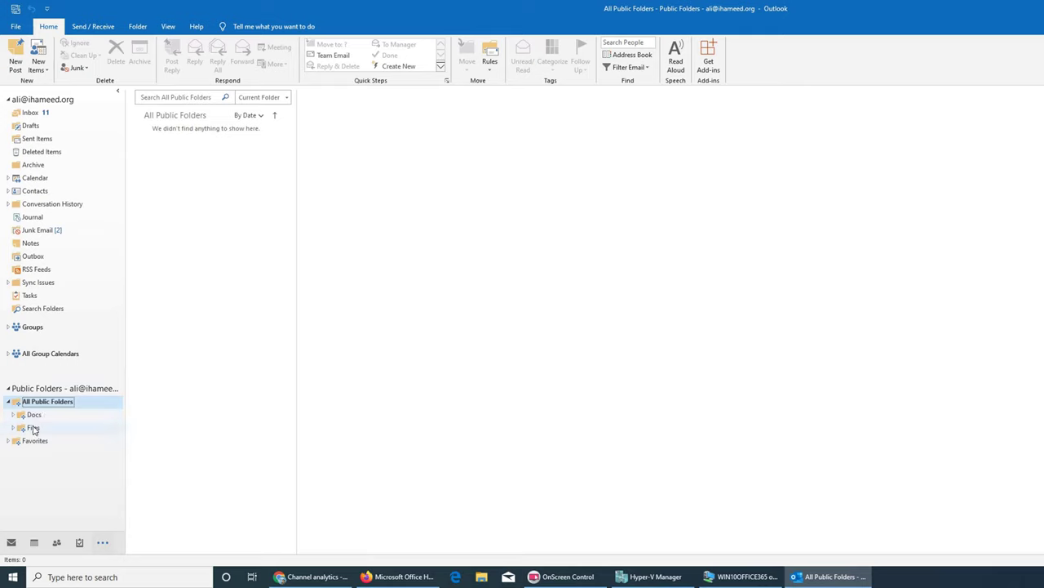
left_click(41, 419)
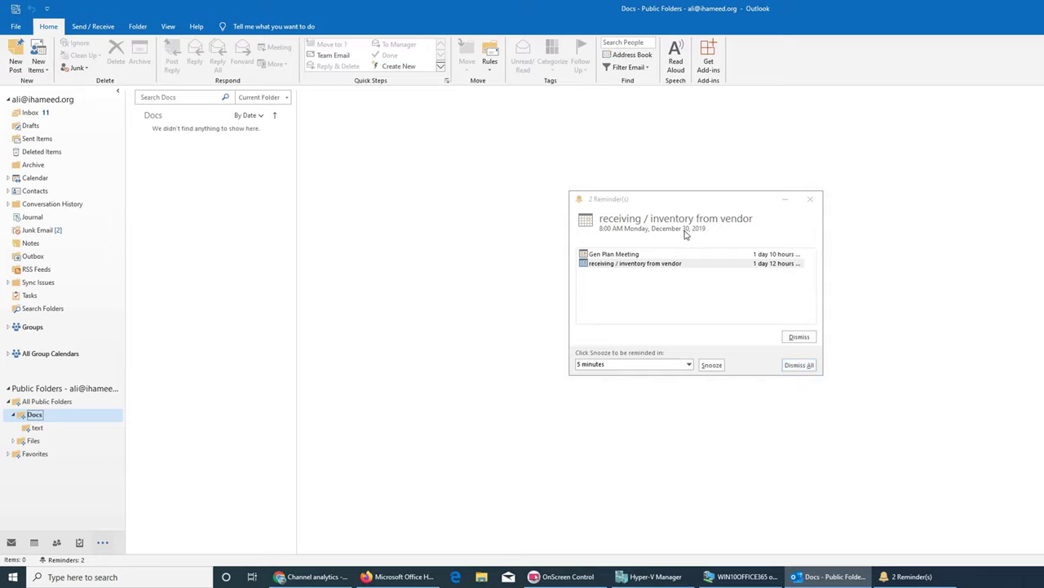
Dismiss the reminders and switch from Outlook to the Office 365 browser window.
left_click(809, 199)
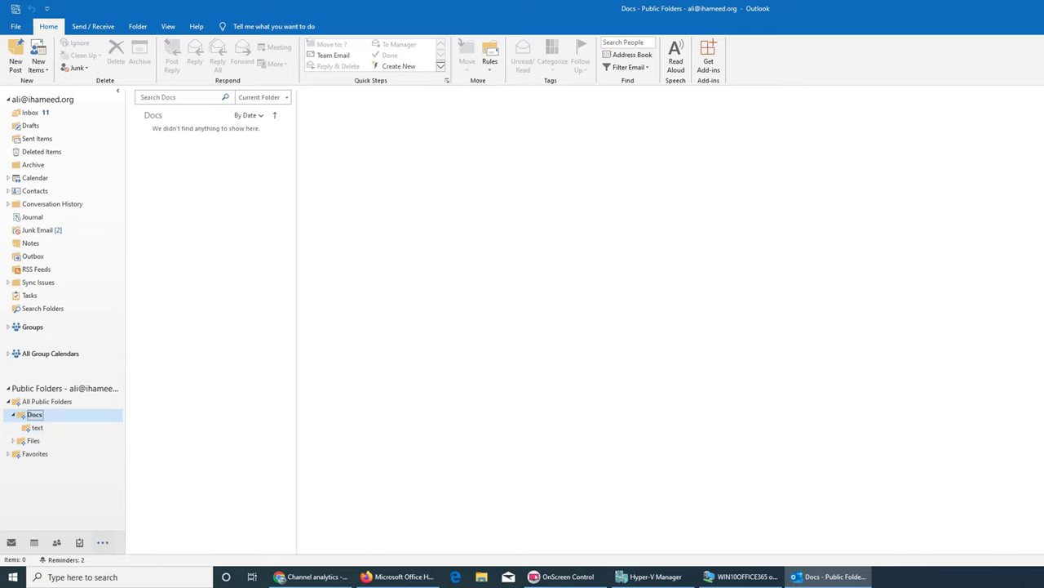
left_click(832, 576)
left_click(398, 576)
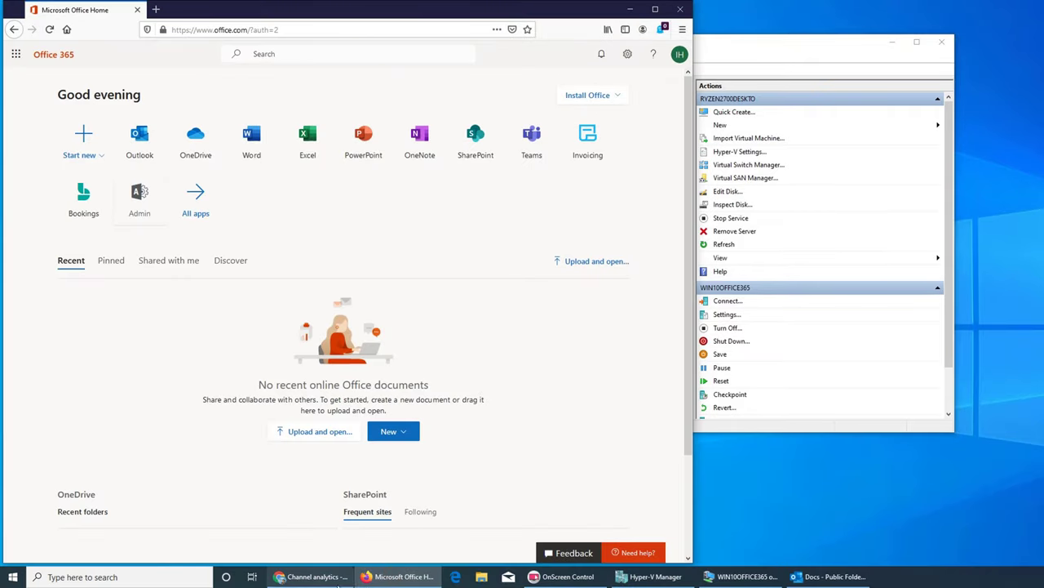
Open a new private browsing window, then return to the Outlook mail window.
left_click(398, 576)
left_click(760, 579)
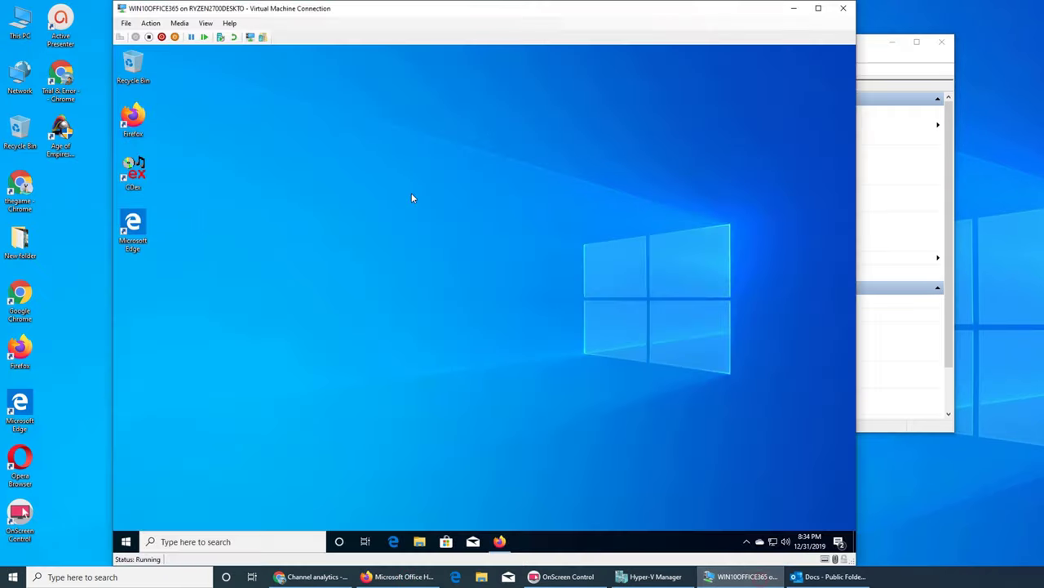
left_click(500, 541)
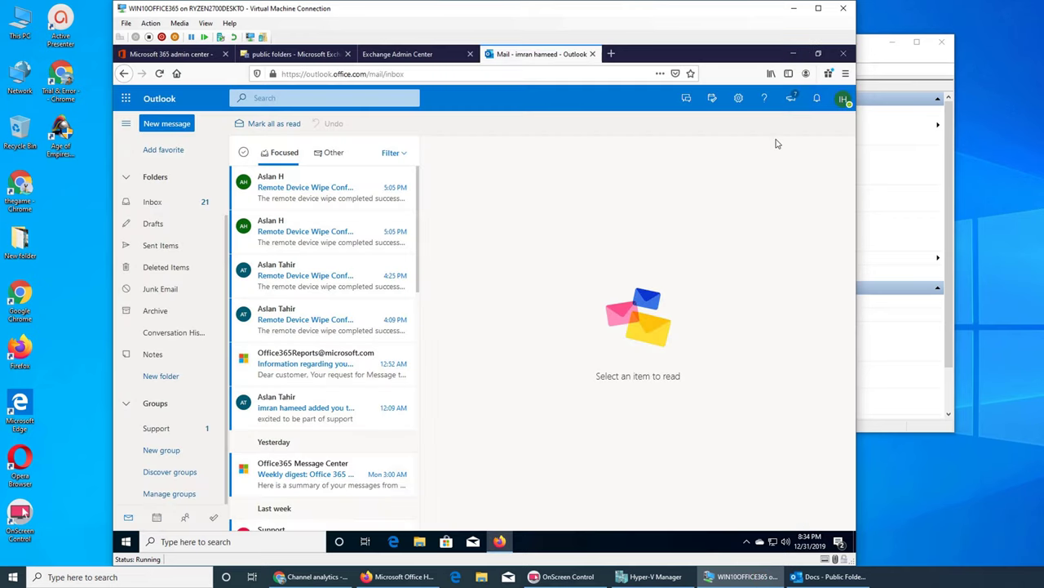
left_click(847, 73)
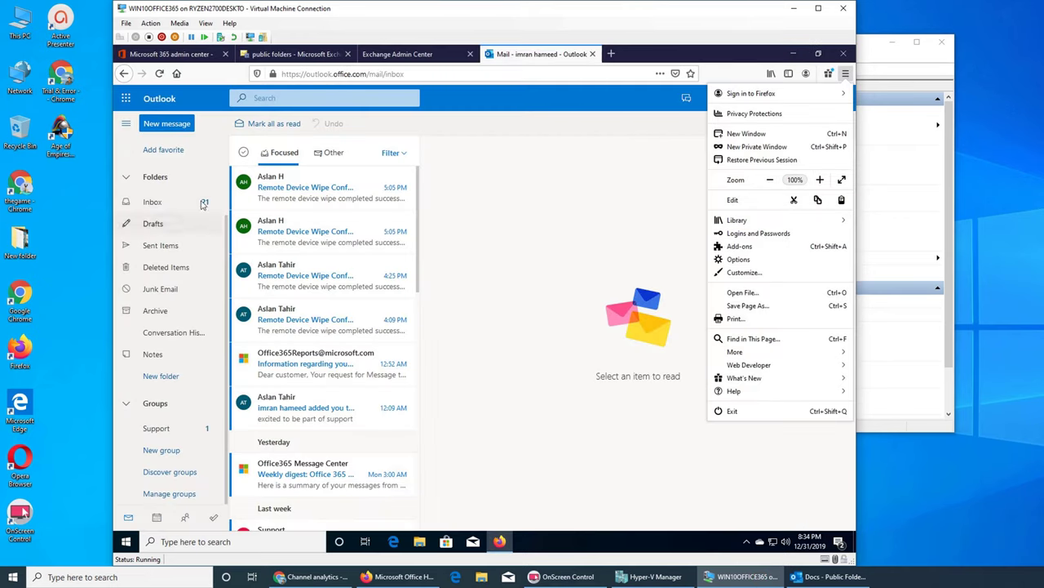
left_click(753, 148)
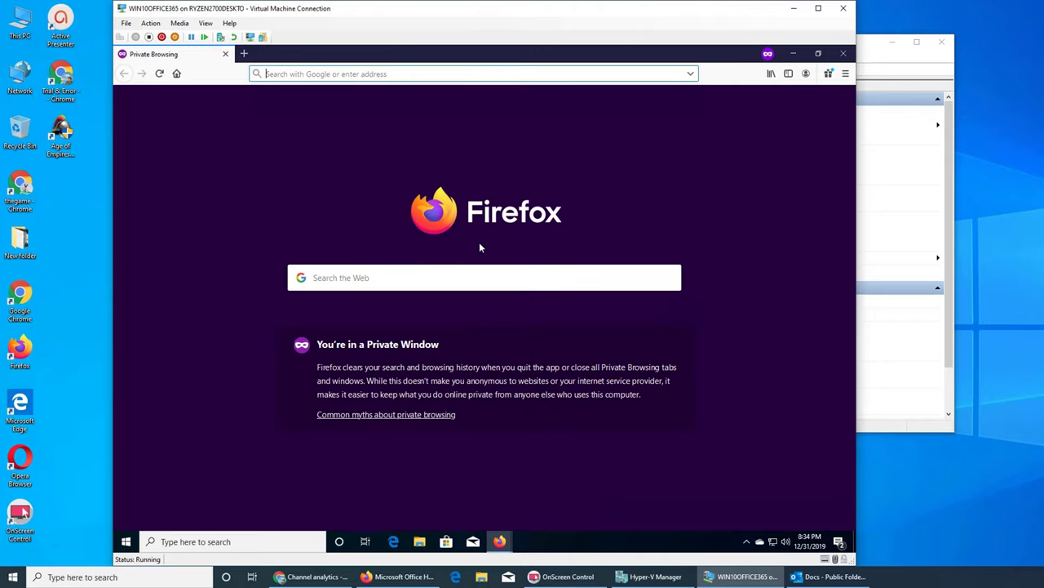
left_click(795, 54)
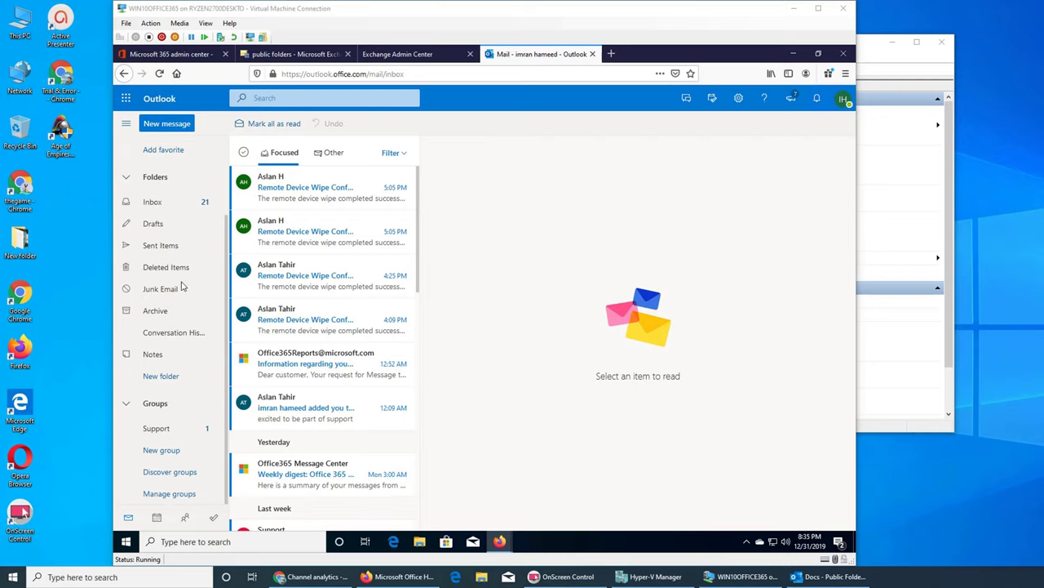
Add the Files public folder to Favorites and open it.
left_click(155, 152)
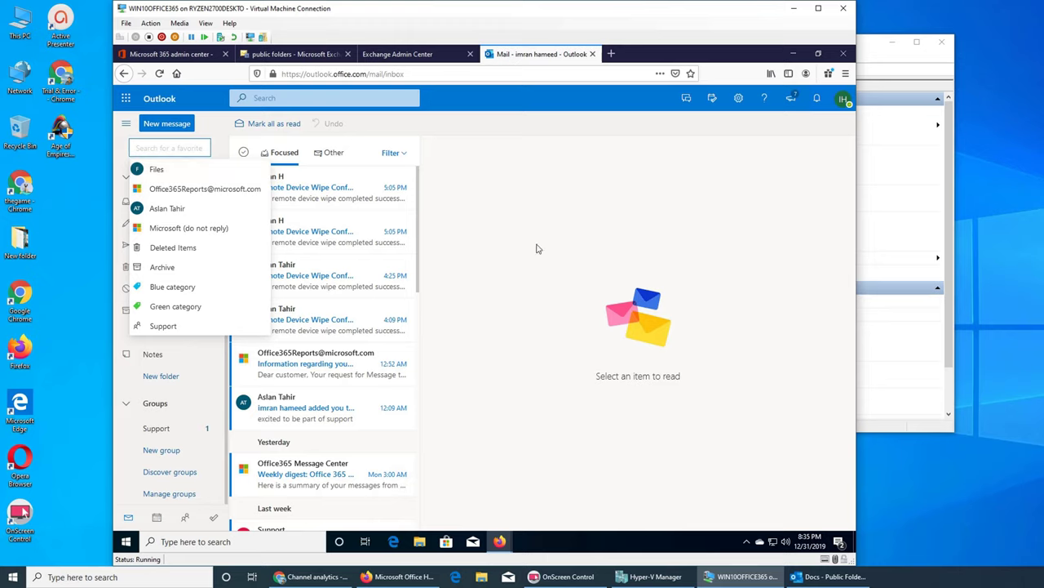
left_click(578, 226)
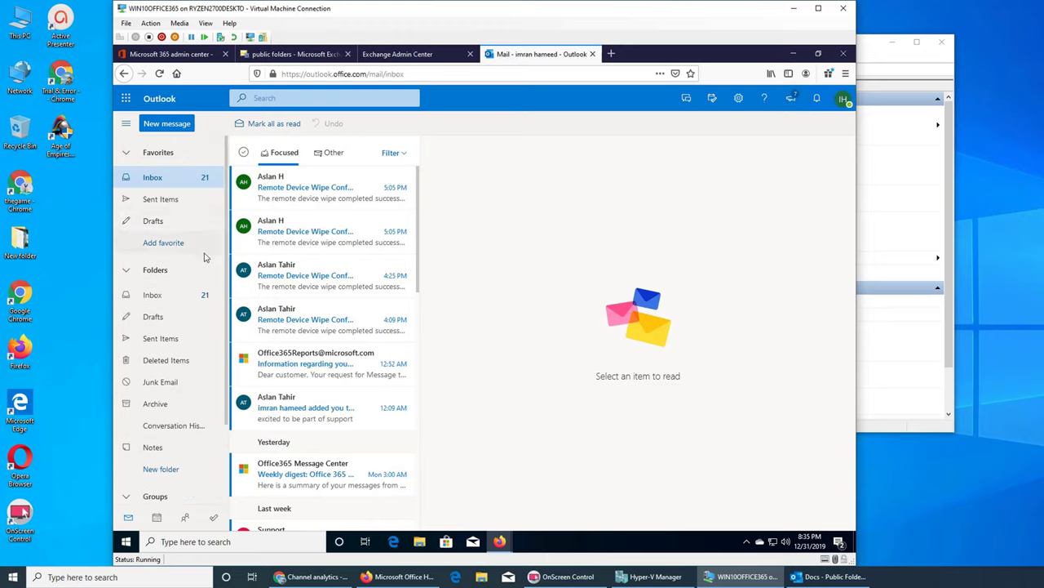
left_click(163, 242)
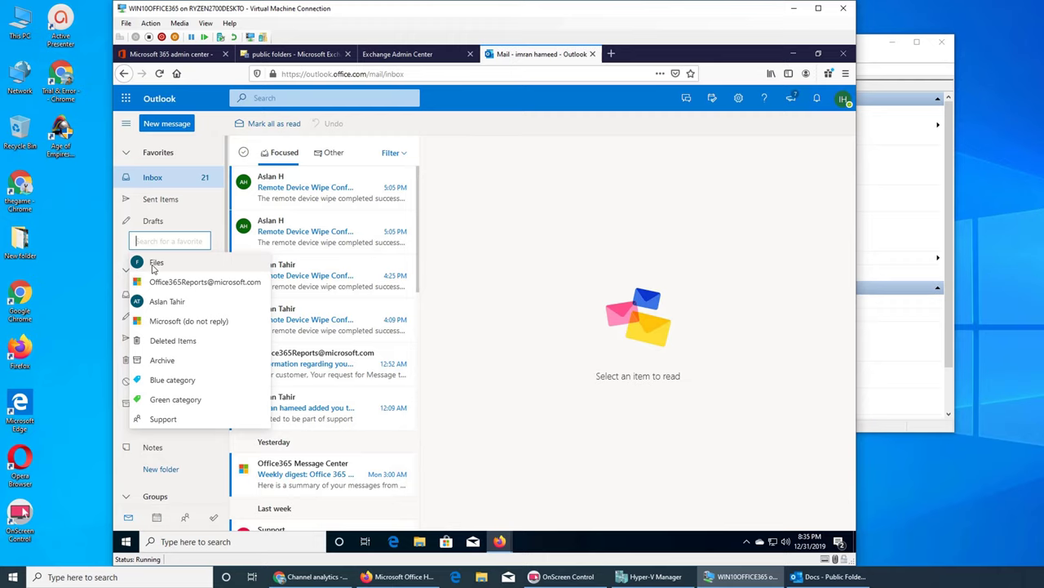
left_click(154, 264)
left_click(152, 242)
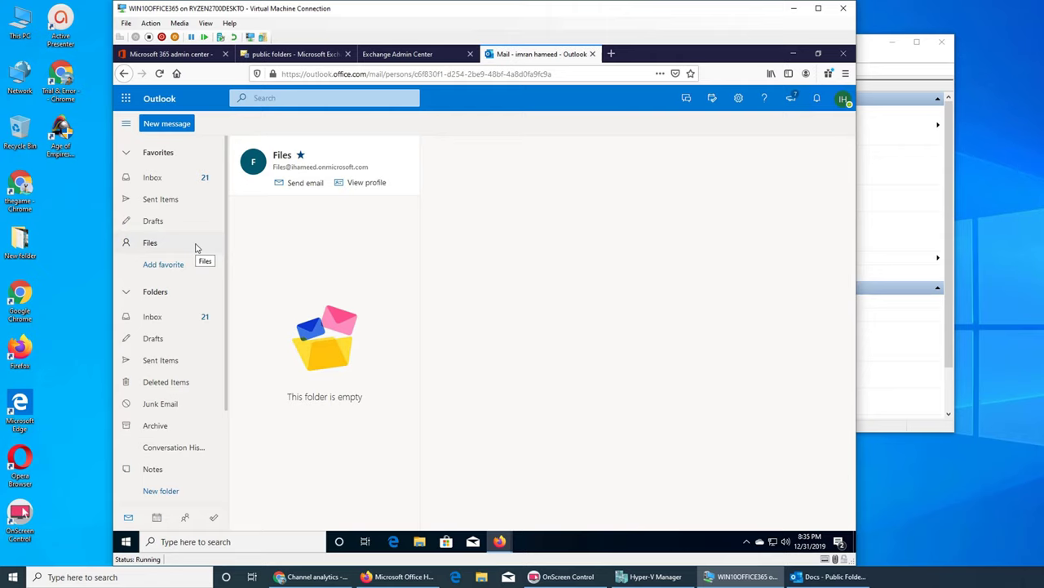
Start another favorite, cancel the search, and minimise the browser.
left_click(164, 264)
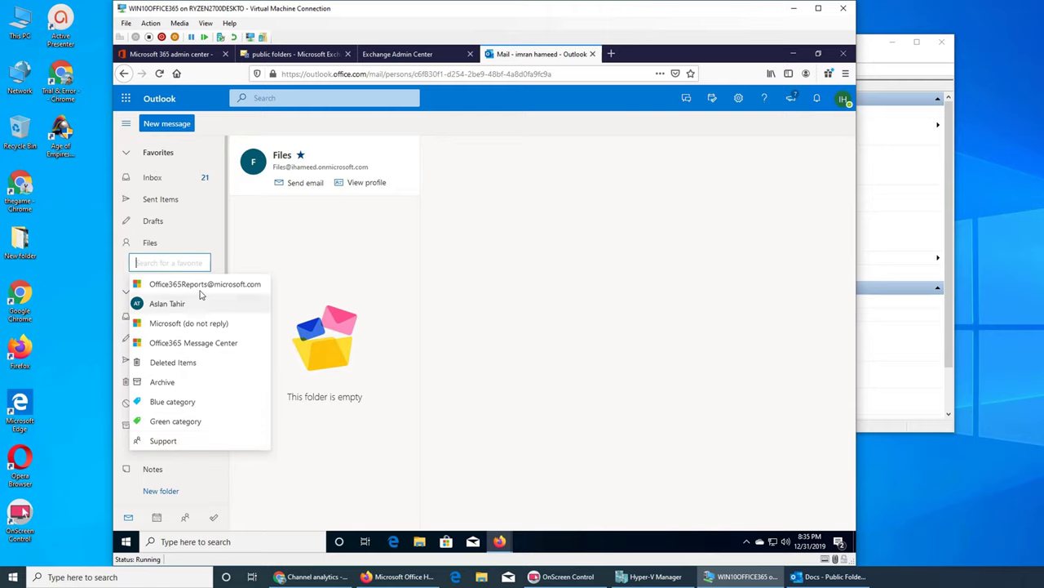
left_click(280, 271)
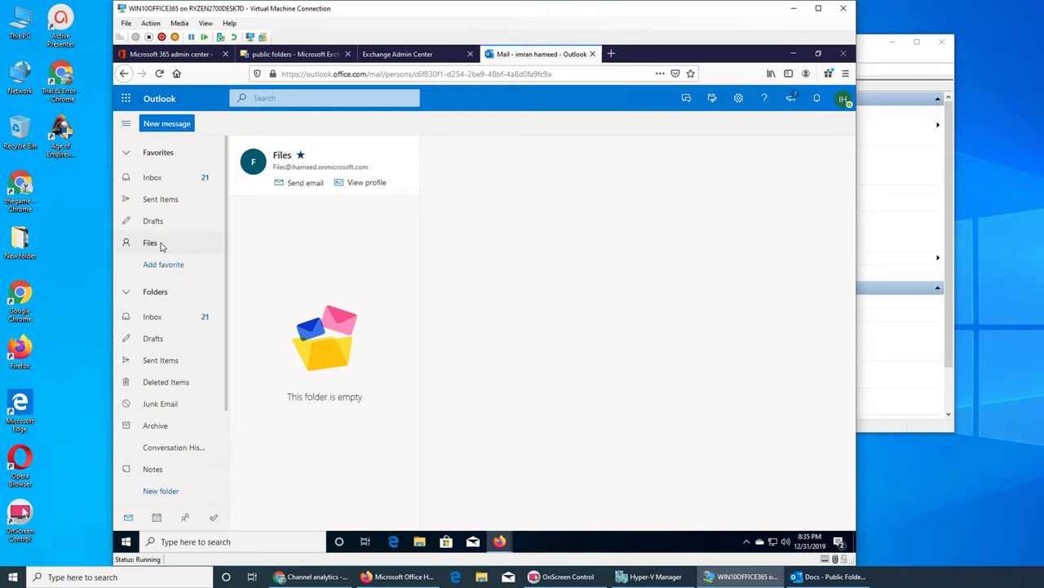
left_click(793, 54)
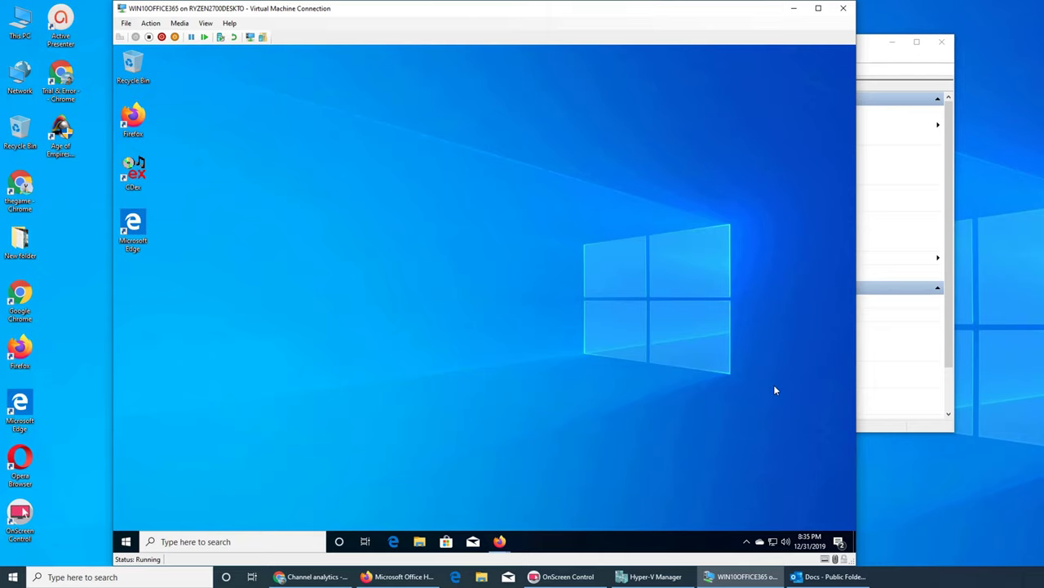
Restore the Outlook mail browser window and switch to the Exchange Admin Center page.
mouse_move(498, 545)
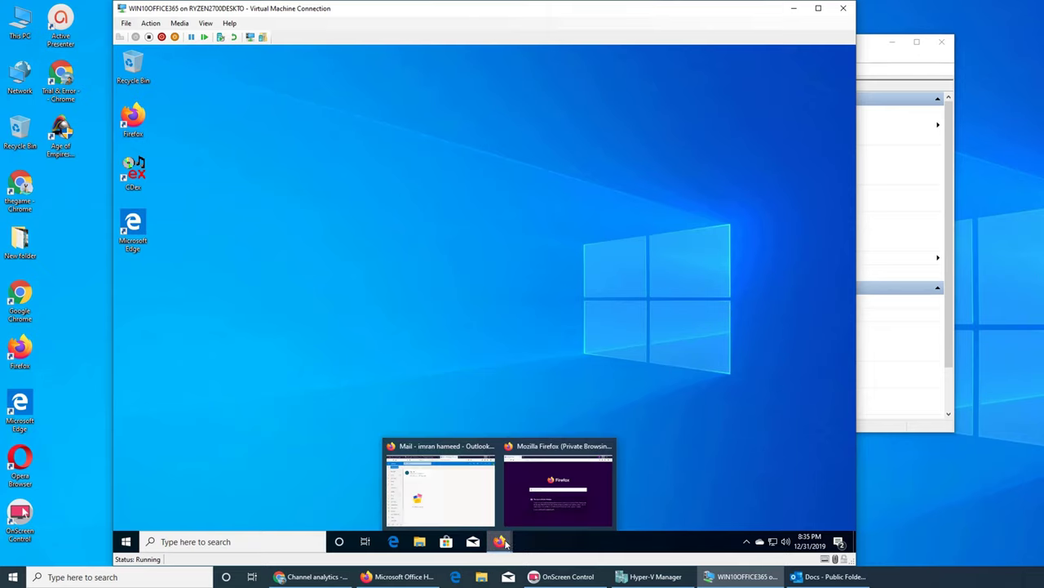
left_click(544, 502)
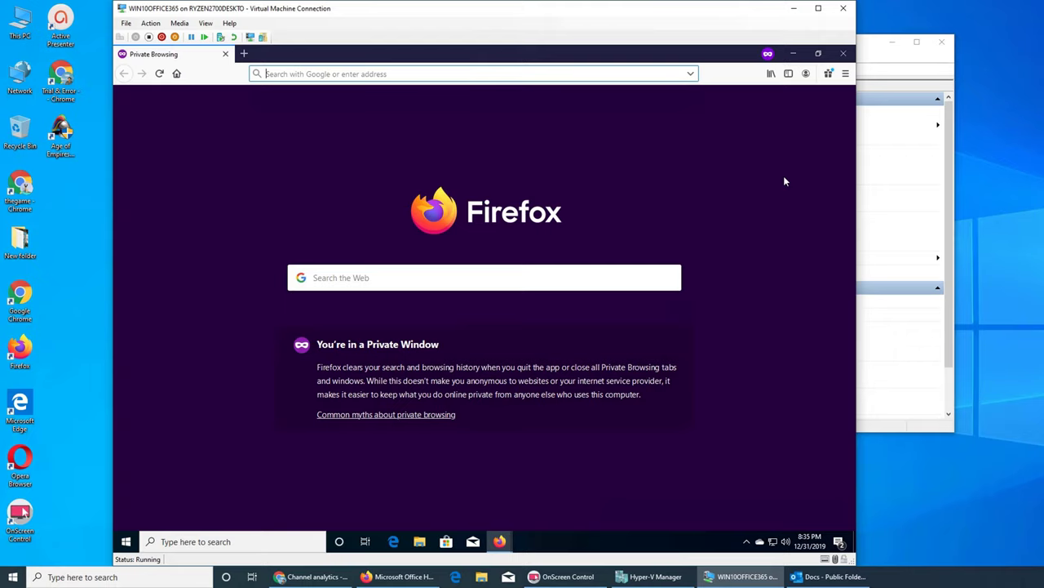
left_click(793, 53)
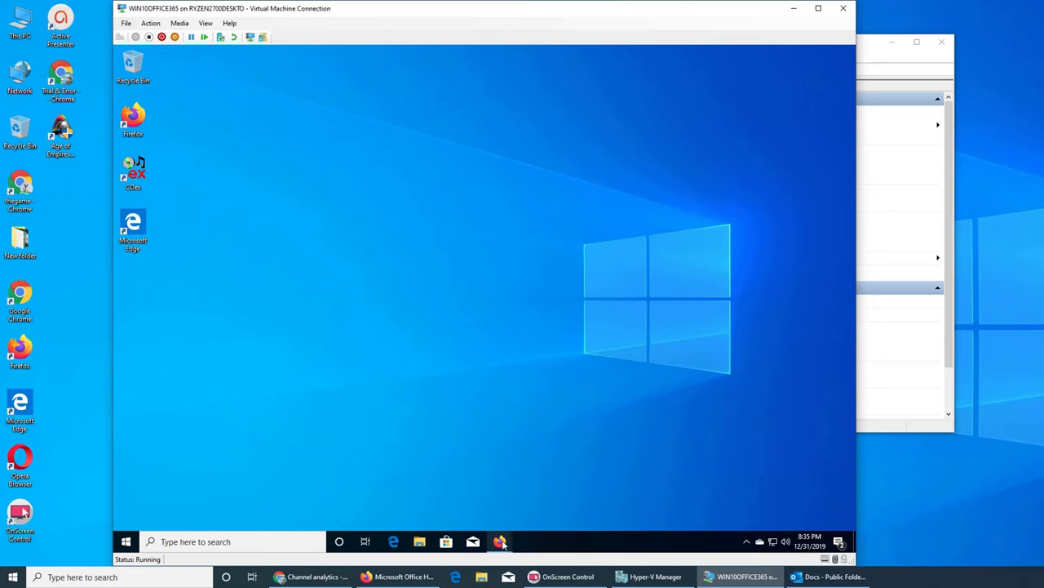
mouse_move(500, 545)
left_click(447, 500)
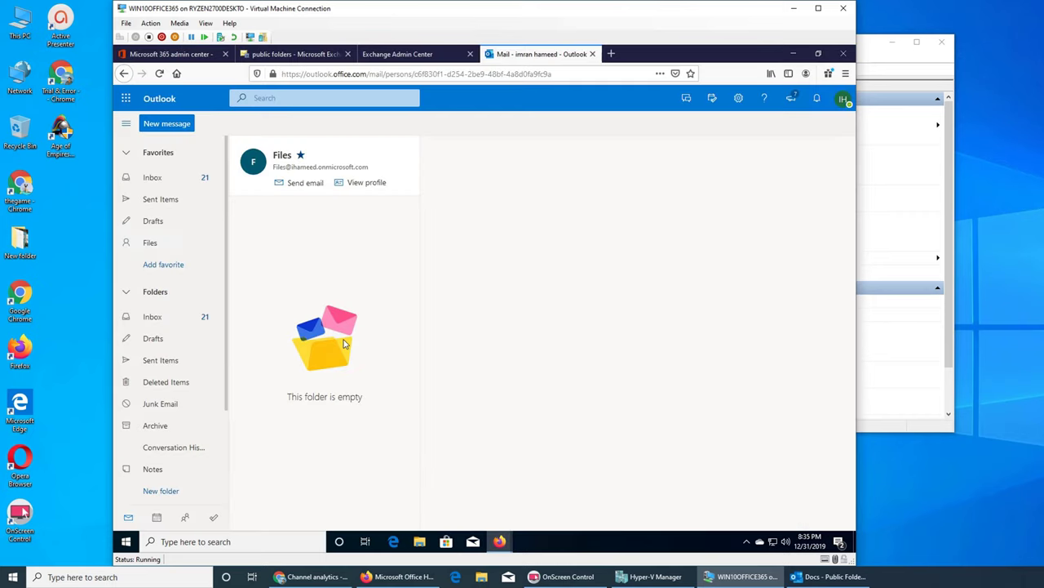
left_click(416, 54)
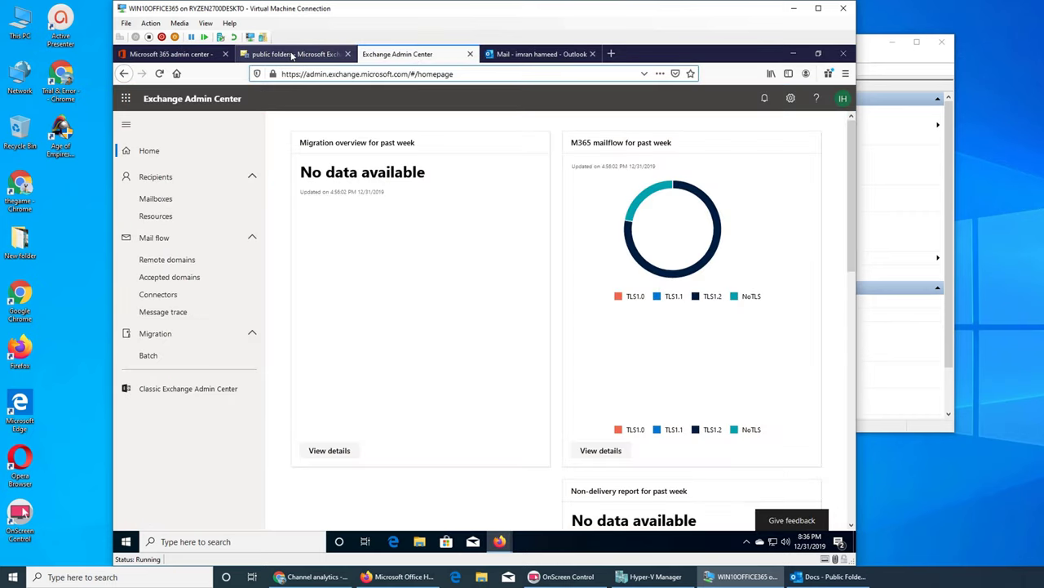
Review the public folders list with Docs and Files details, then minimise the browser.
left_click(293, 56)
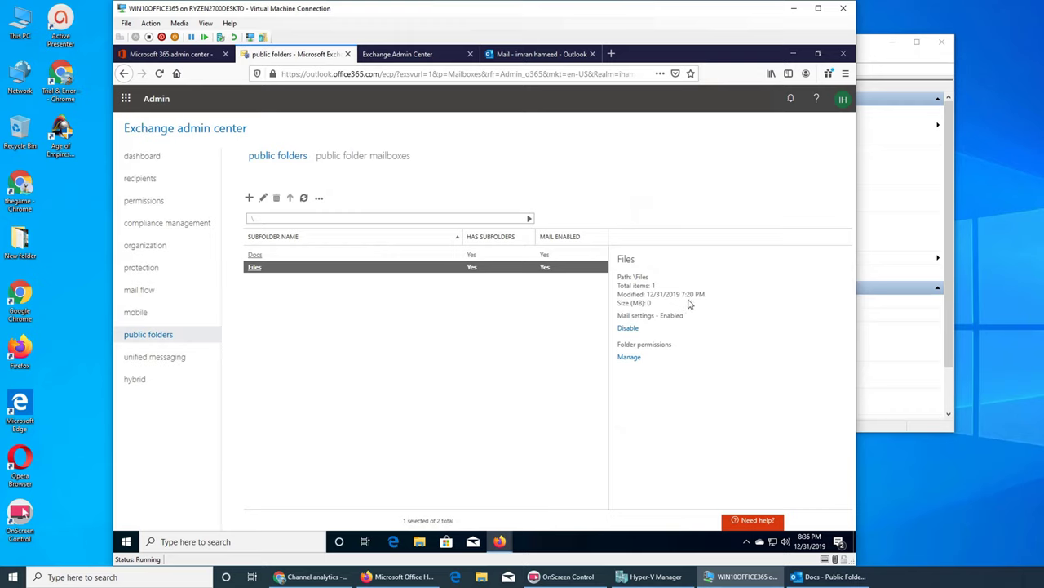
left_click(276, 254)
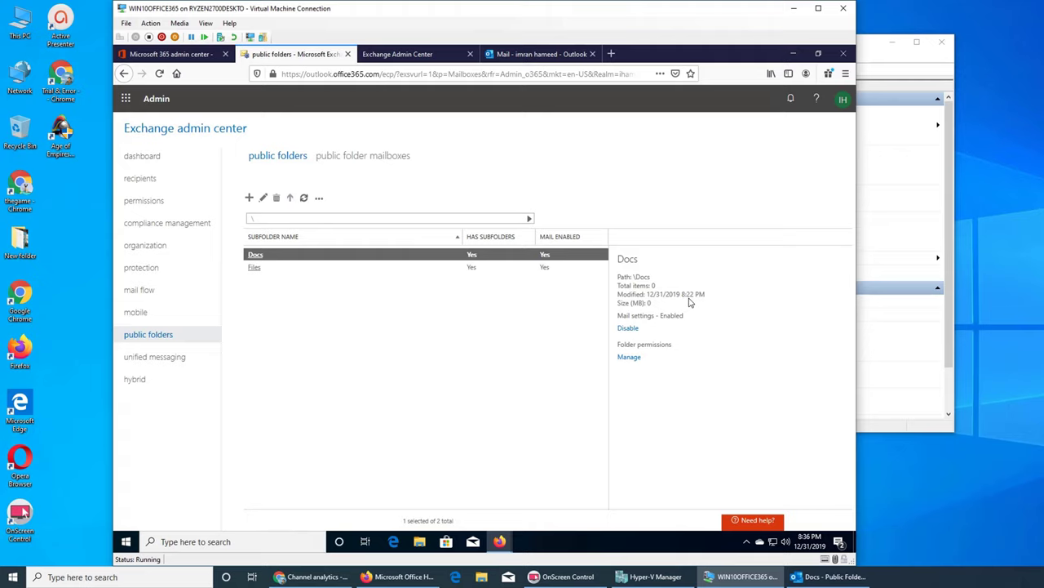
left_click(449, 268)
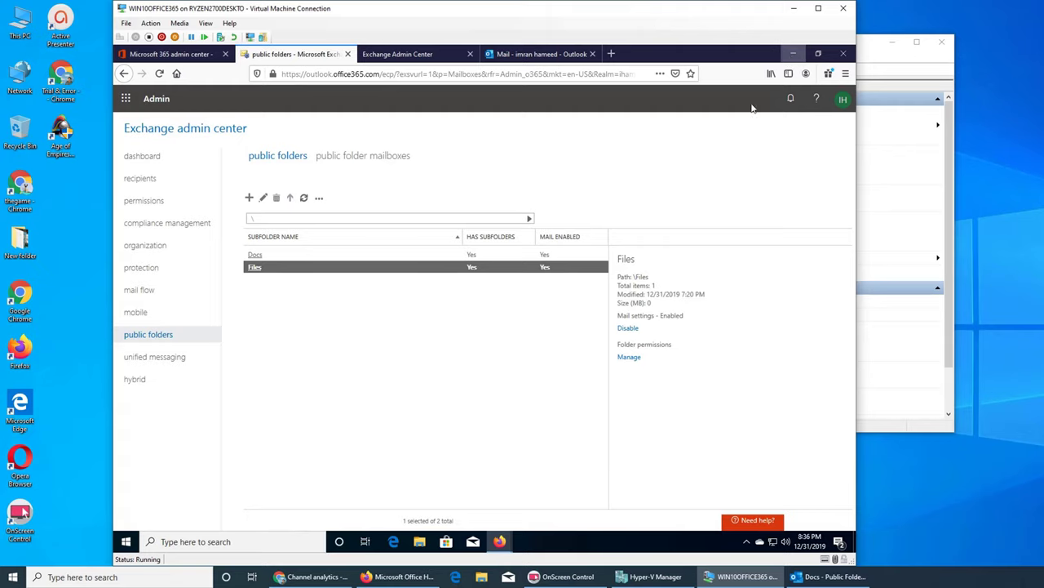
left_click(794, 54)
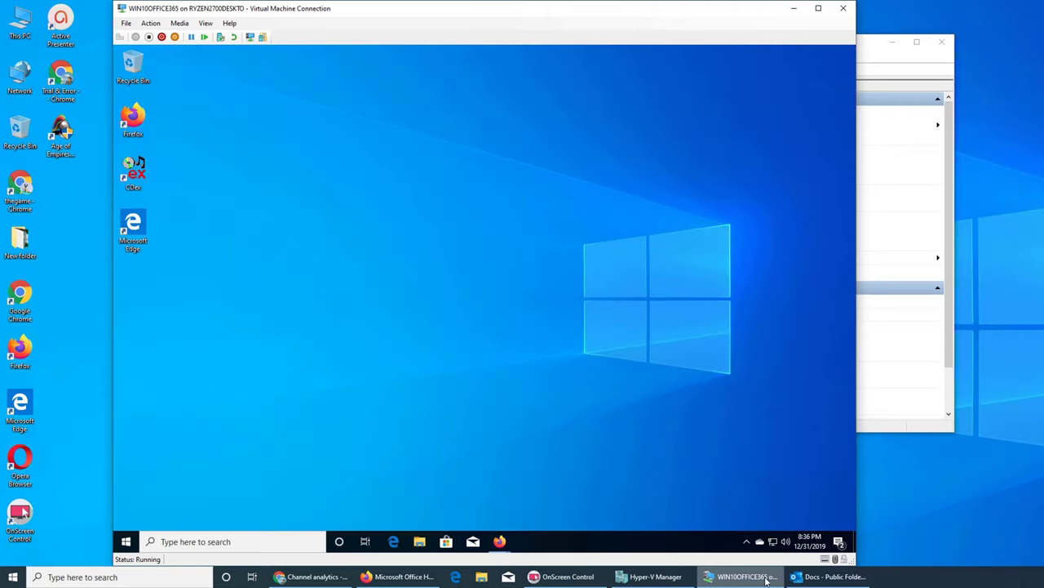
Restore the private browsing window and load Outlook on the web by typing 'outlook'.
left_click(809, 541)
left_click(500, 541)
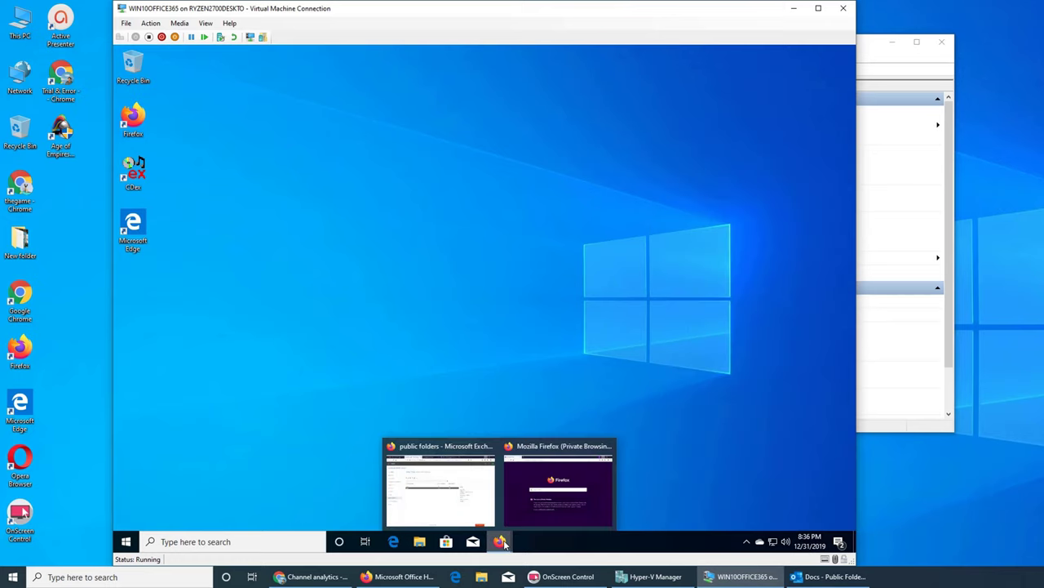
left_click(563, 494)
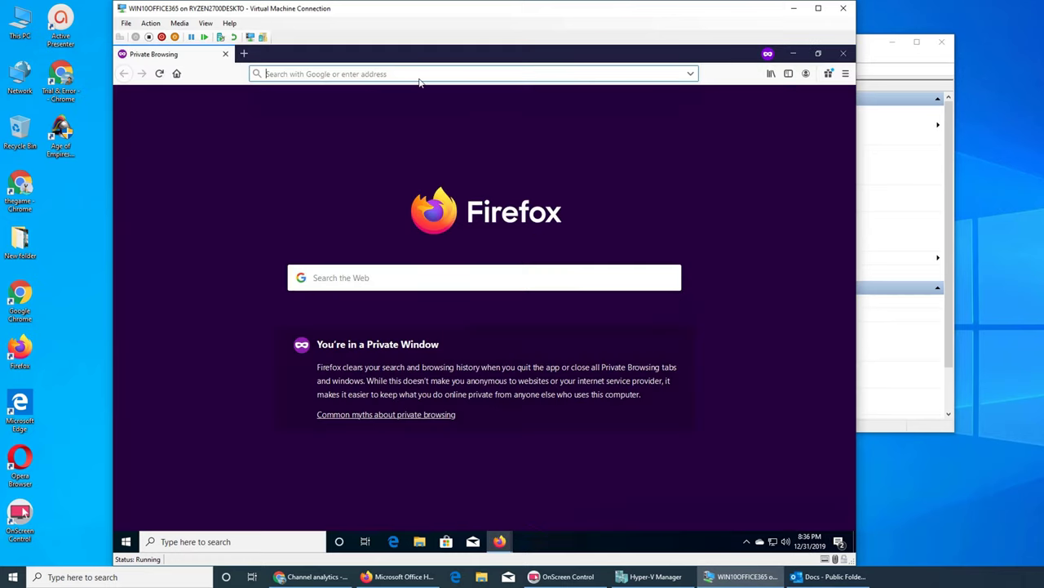
type("outlook.office365.com/")
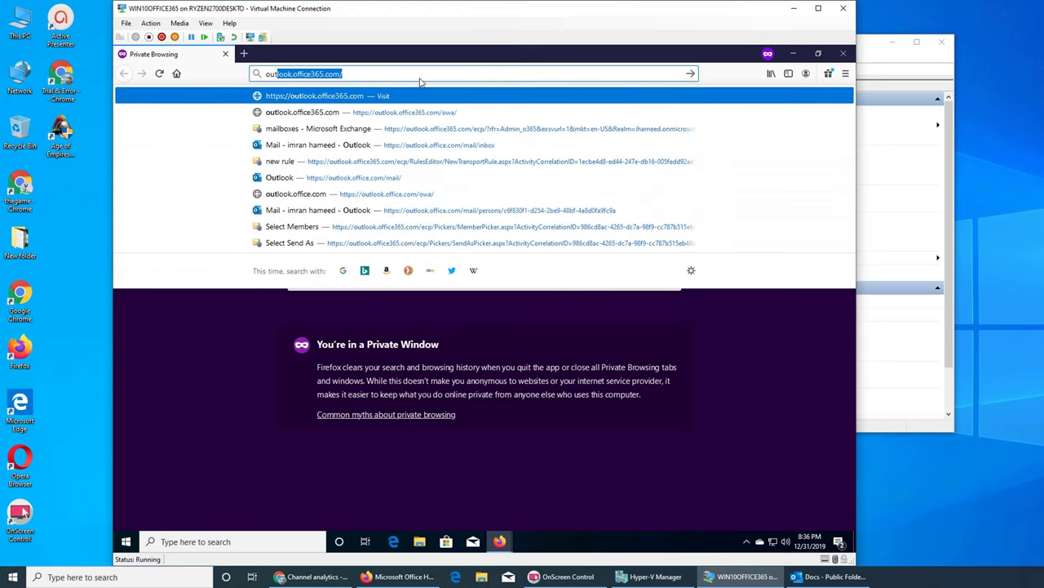
key("Return")
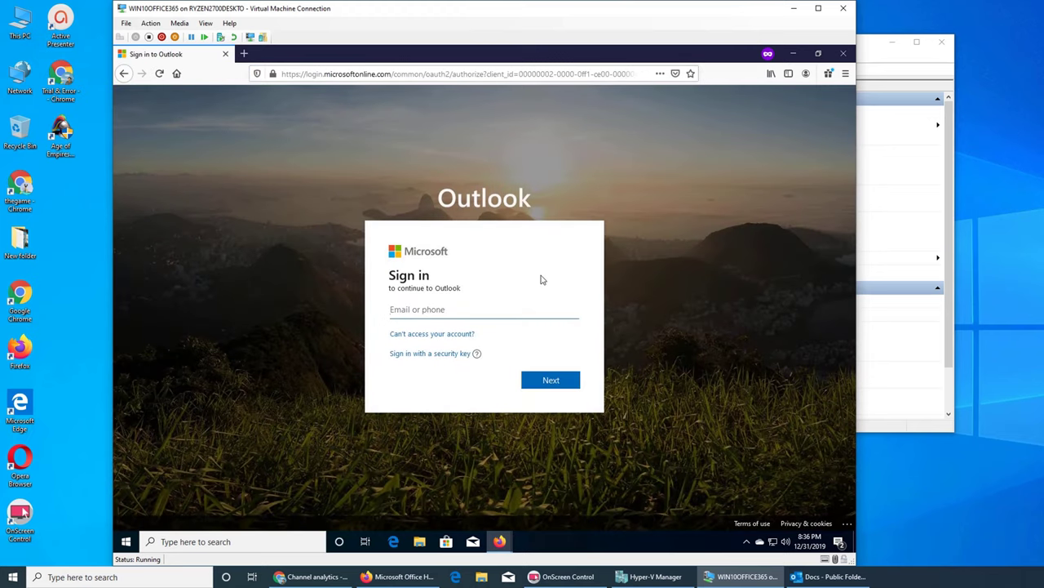
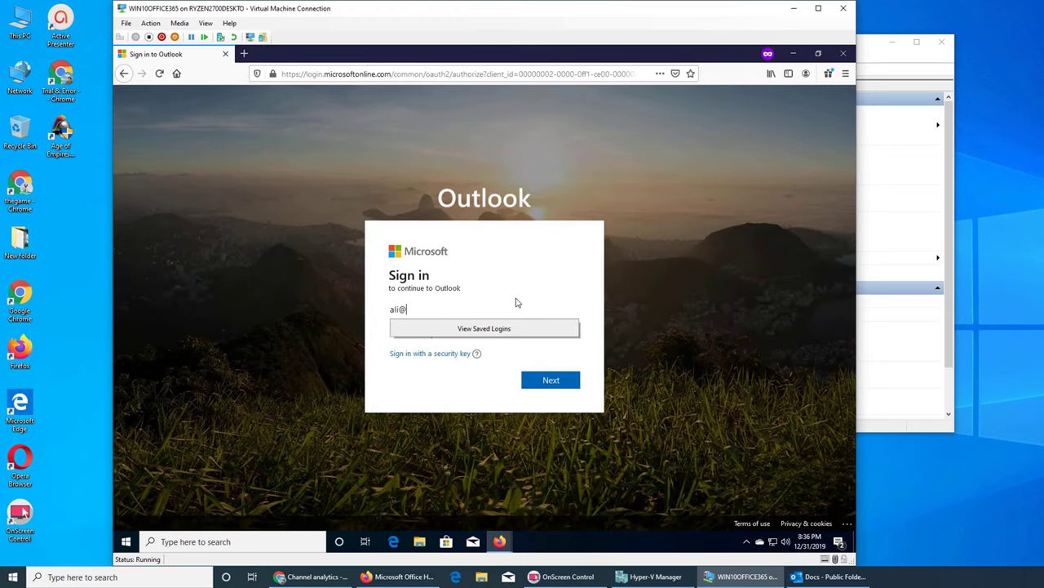
Sign in with the user's e-mail address and password, choosing to stay signed in.
key("Return")
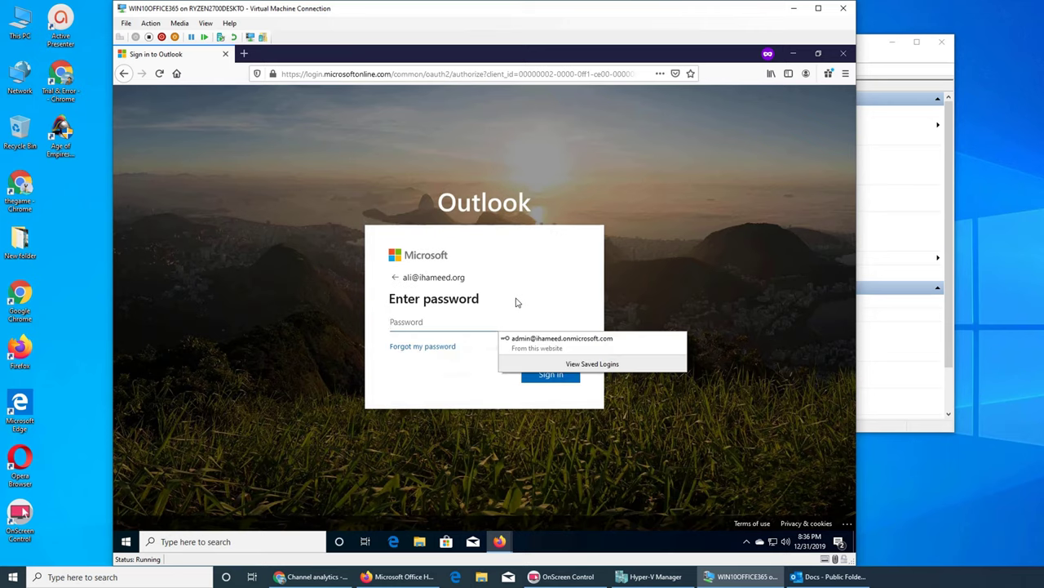
type("•")
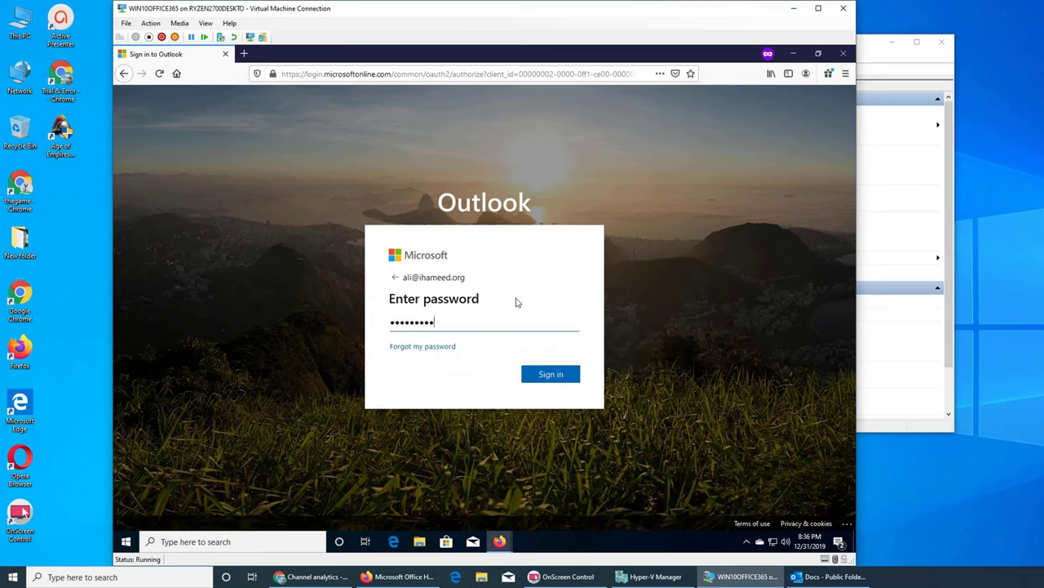
key("Return")
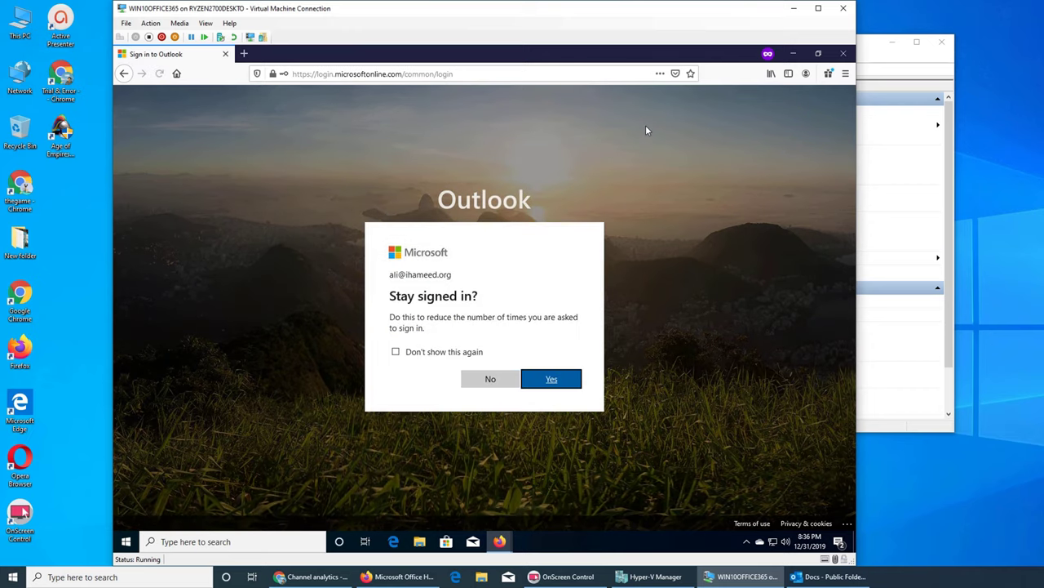
left_click(553, 378)
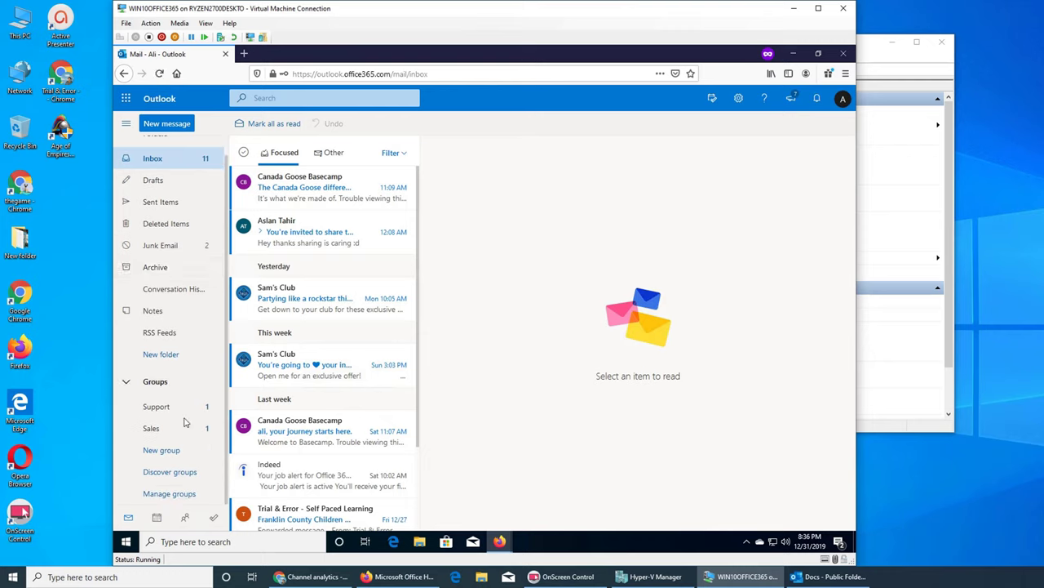
Look over the inbox and minimise the web mail window.
scroll(198, 241, "down", 1)
scroll(198, 241, "up", 1)
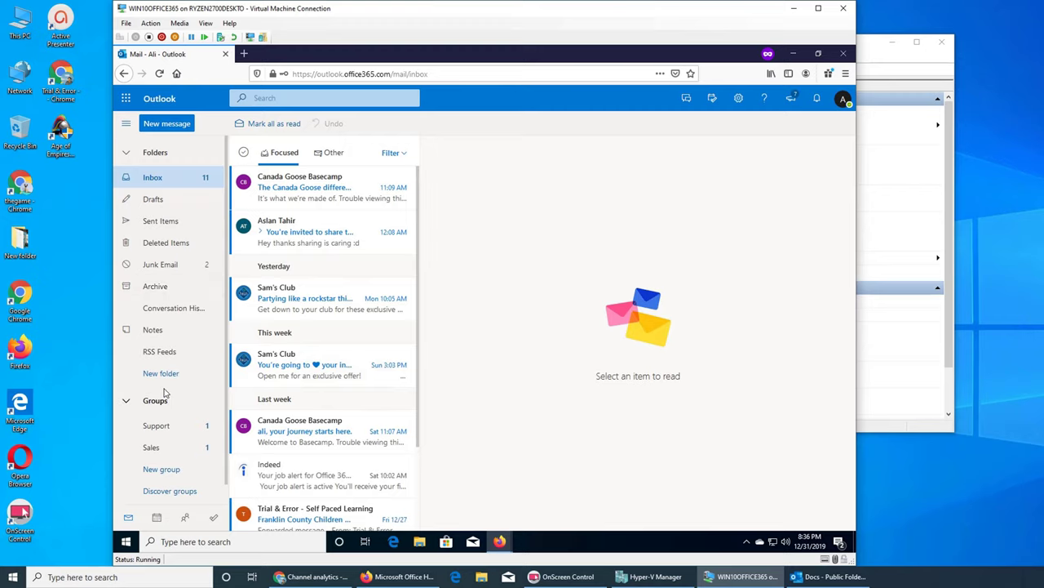
left_click(795, 54)
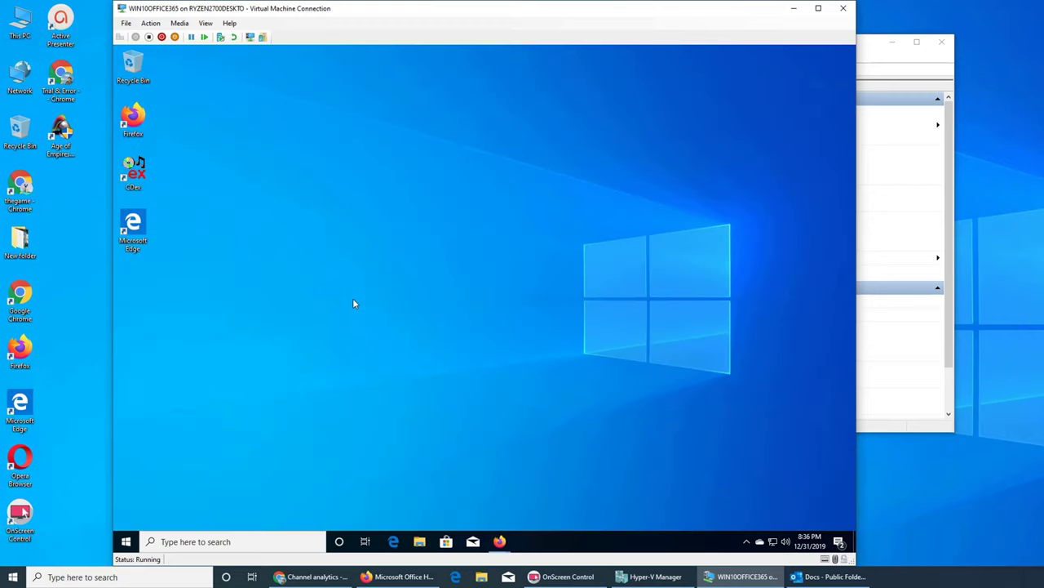
Open the Files favorite in the admin's web mailbox, then bring desktop Outlook forward.
mouse_move(499, 541)
left_click(452, 506)
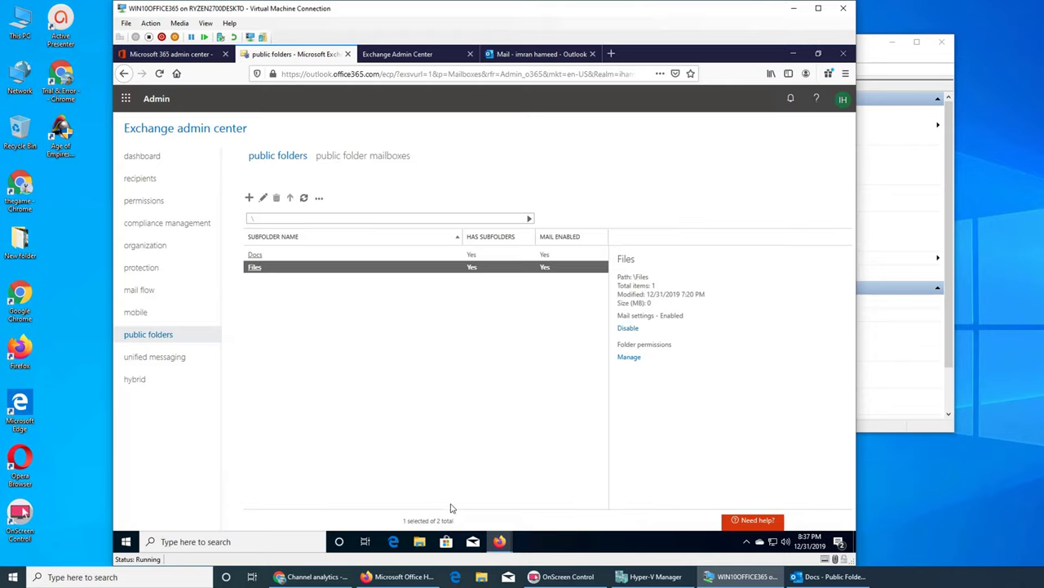
left_click(512, 59)
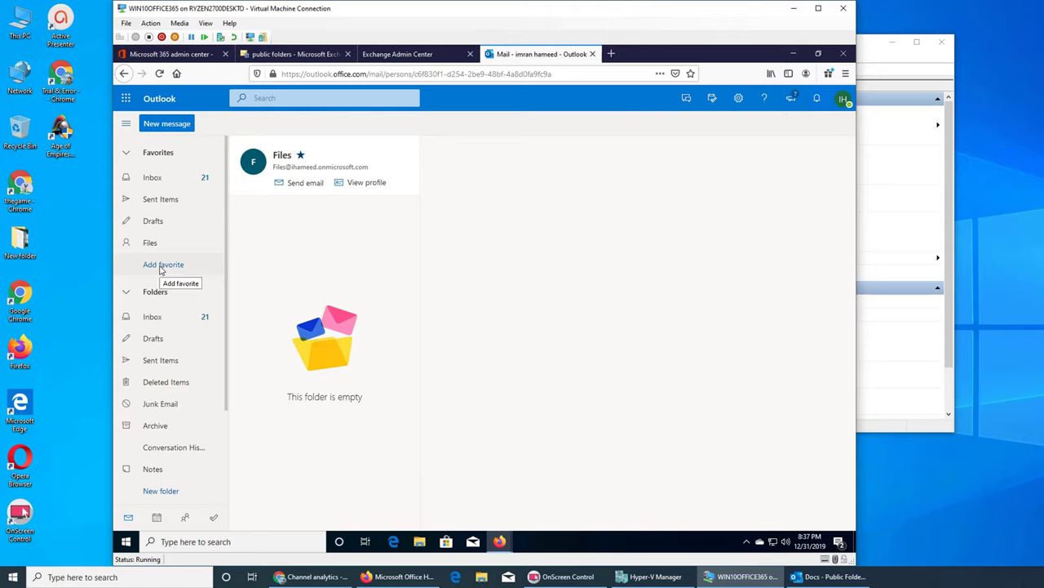
left_click(162, 266)
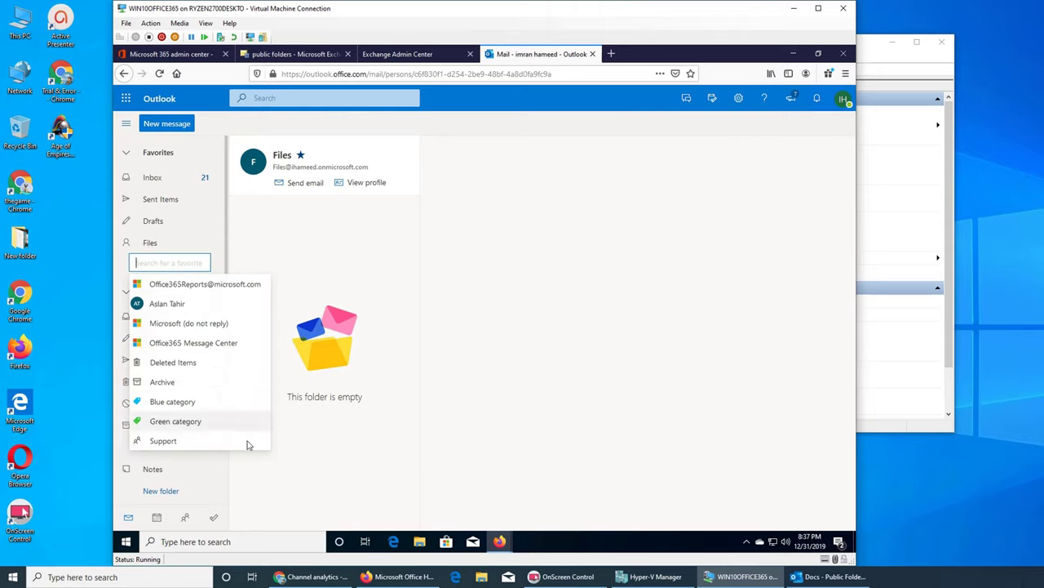
left_click(411, 441)
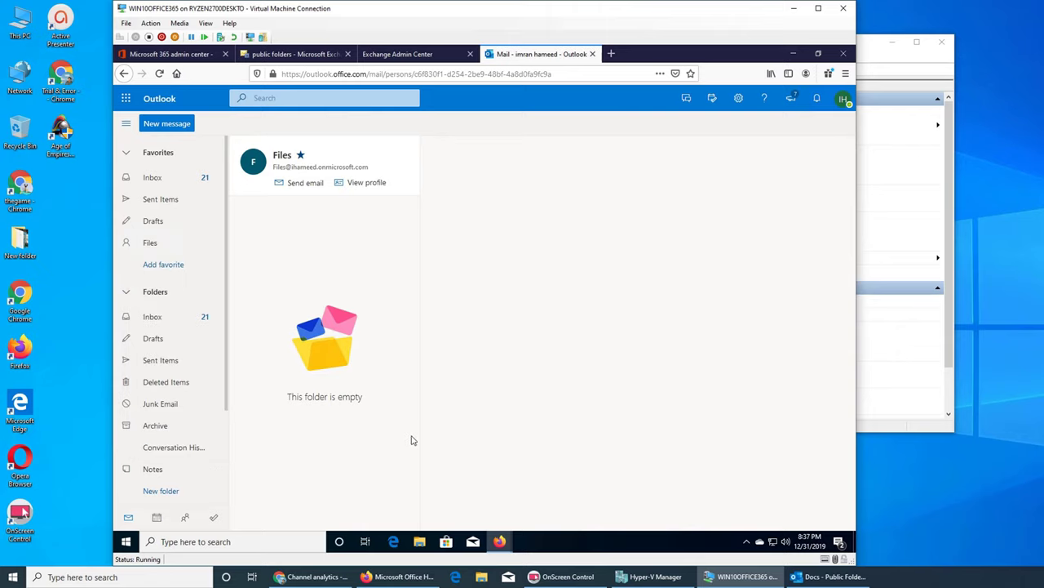
left_click(165, 245)
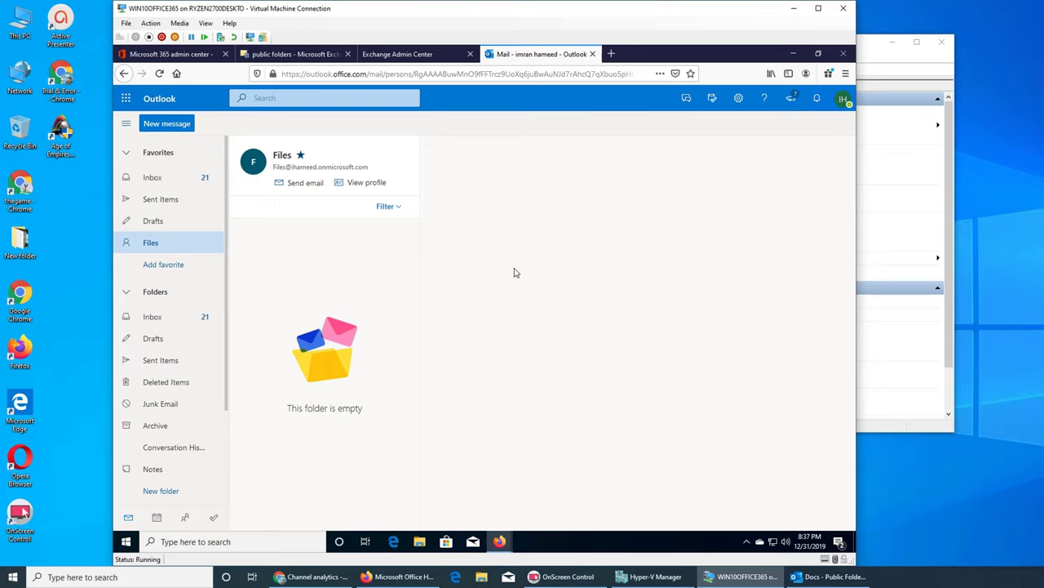
left_click(848, 576)
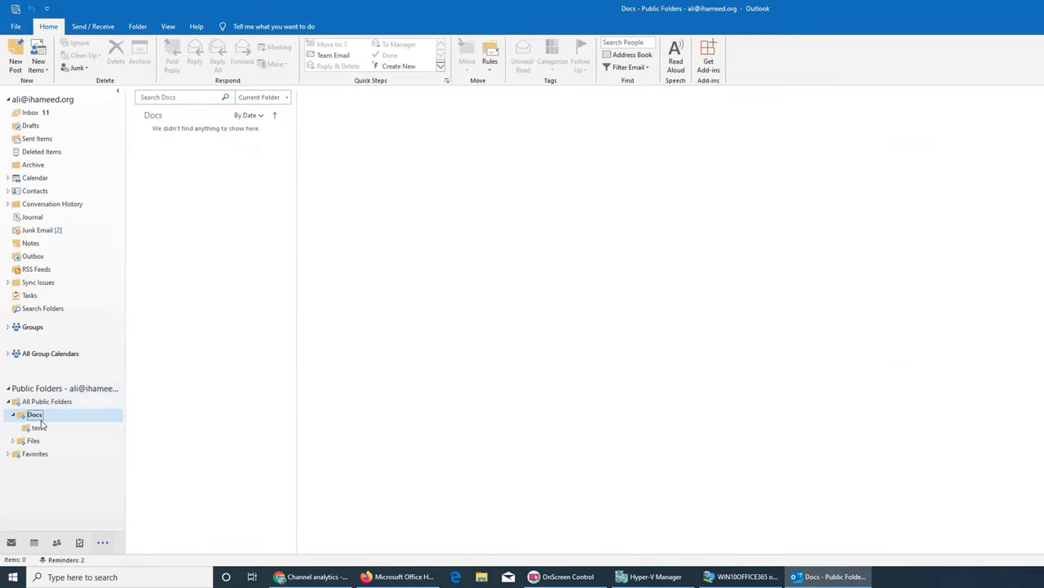
Minimise desktop Outlook and bring the user's web mailbox window forward.
left_click(795, 577)
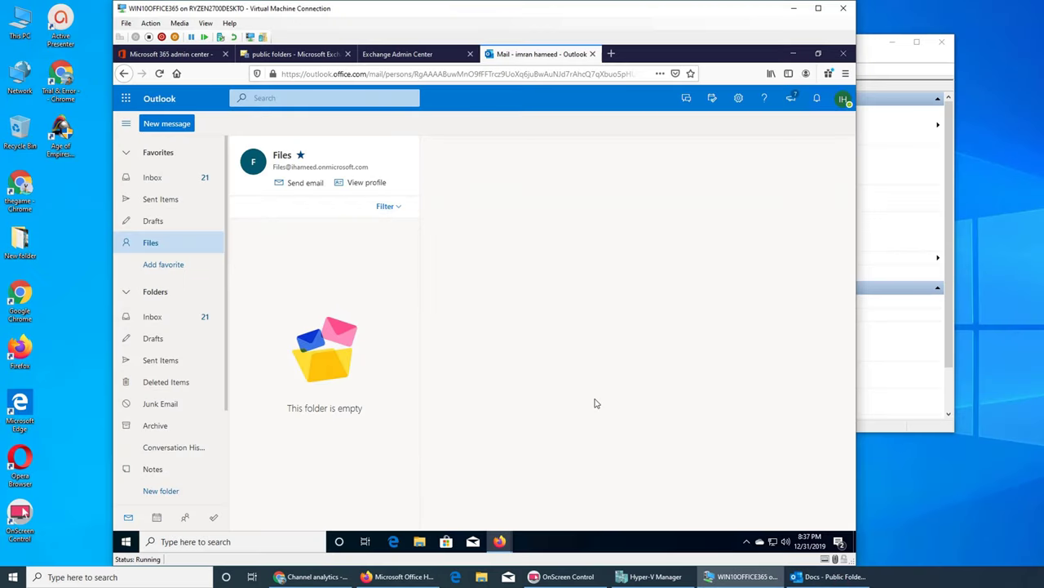
mouse_move(499, 543)
left_click(540, 507)
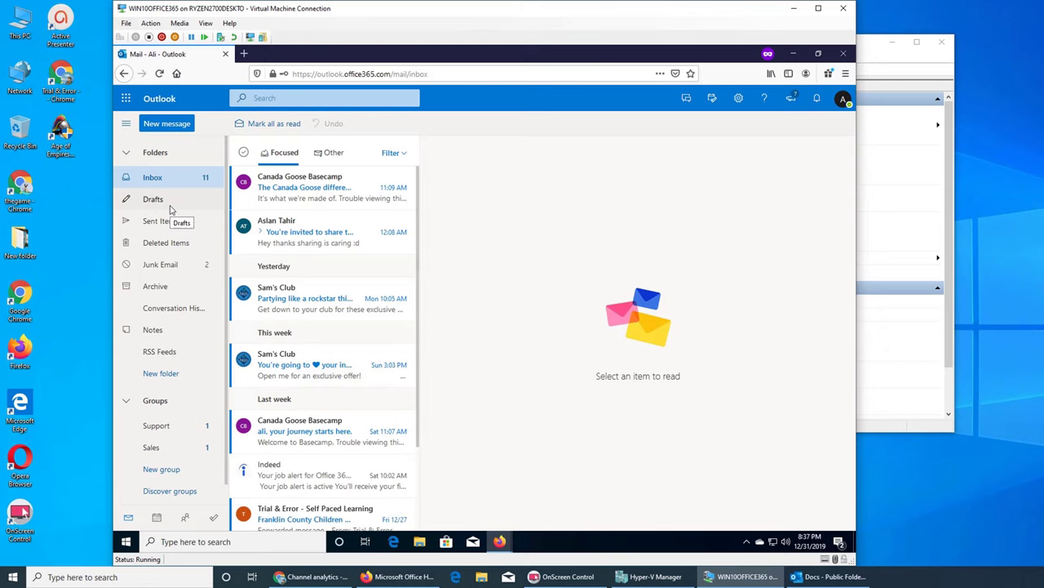
scroll(170, 210, "down", 1)
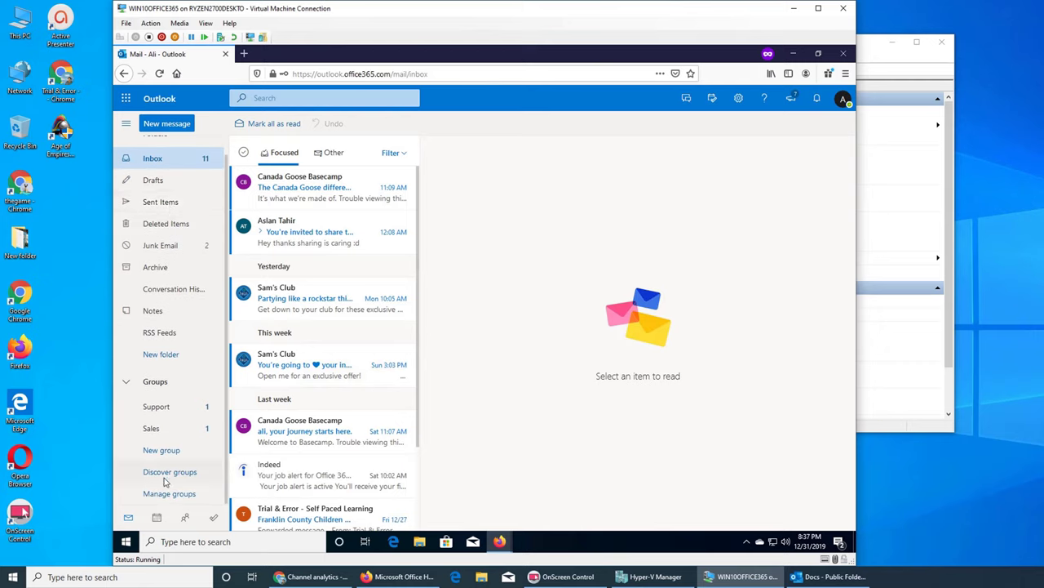
scroll(161, 472, "up", 1)
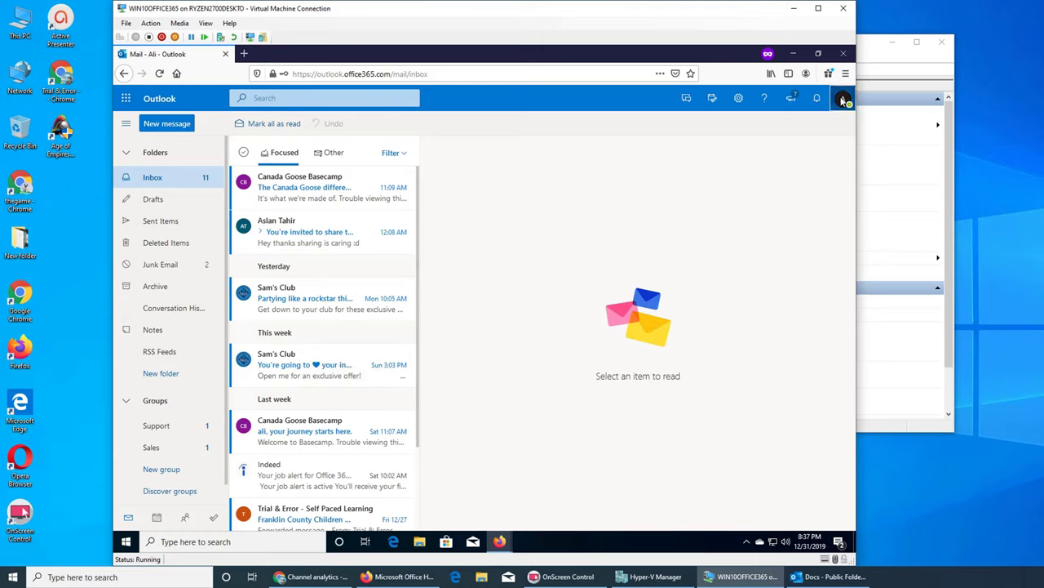
Open and close the My account panel to check the signed-in account.
left_click(842, 98)
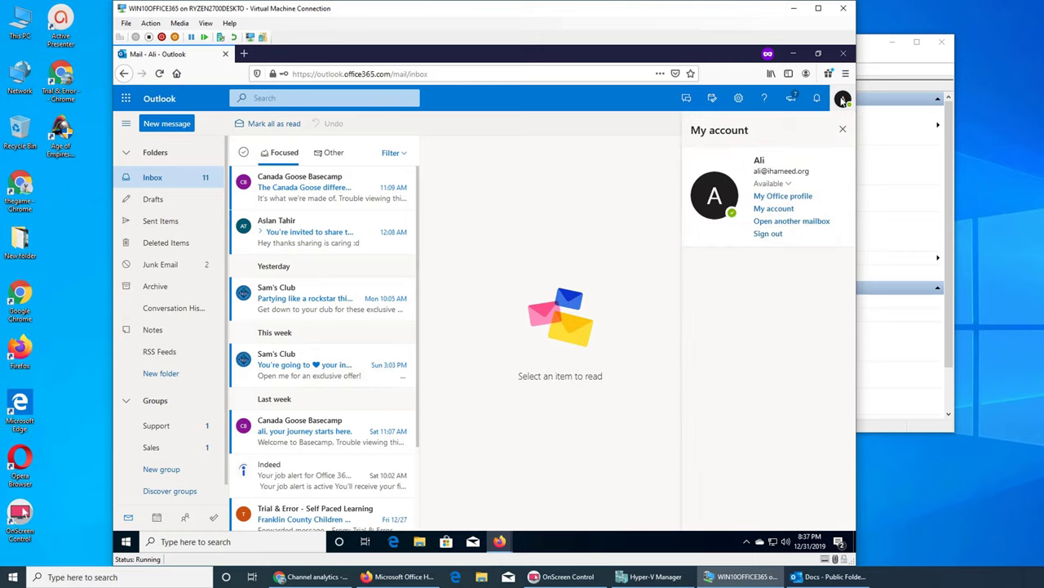
left_click(842, 99)
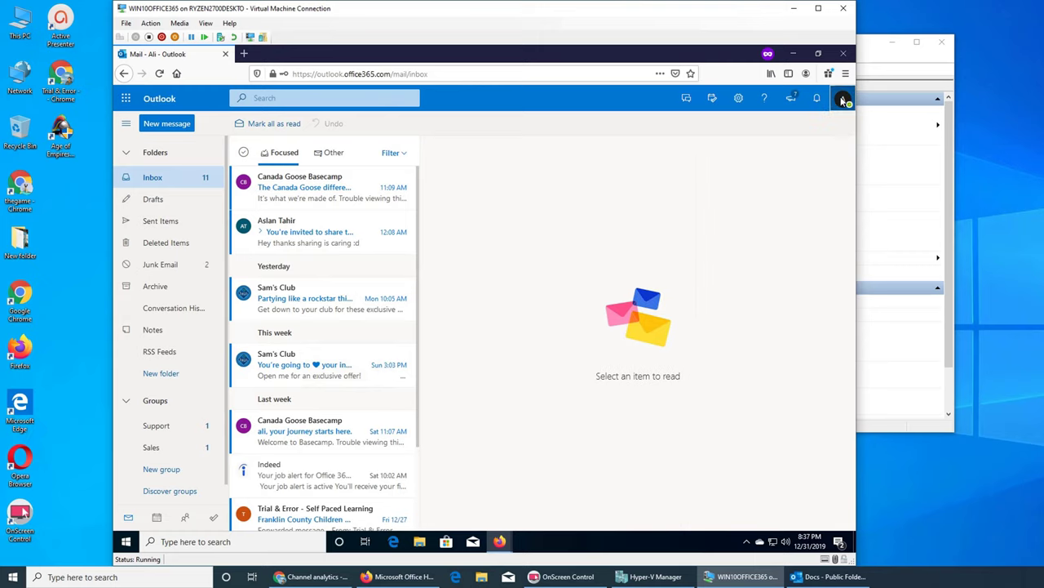
left_click(843, 99)
left_click(843, 99)
In desktop Outlook, open the Files public folder and read its meeting message.
left_click(22, 512)
key("alt+Tab")
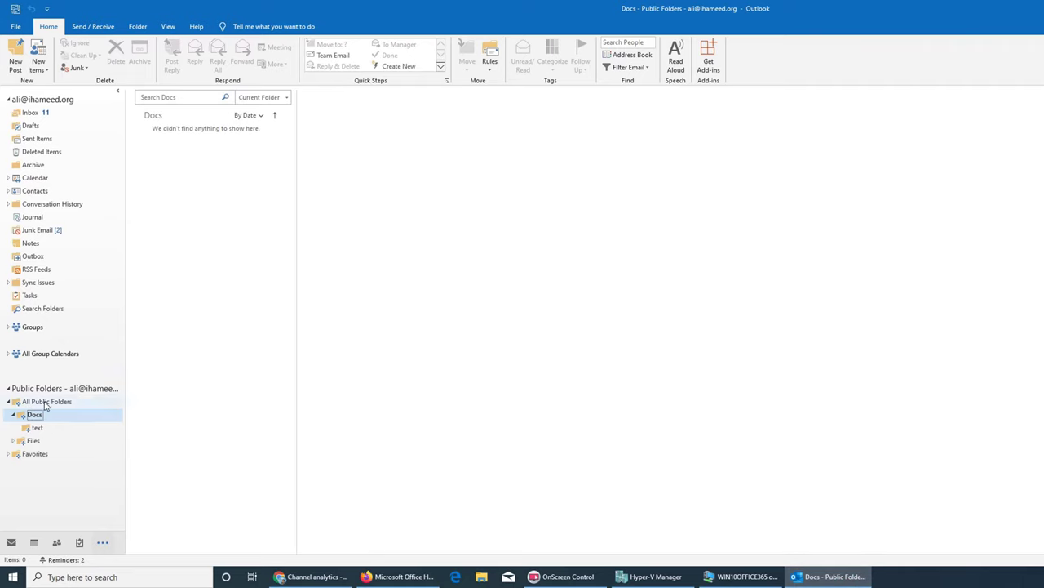
left_click(31, 442)
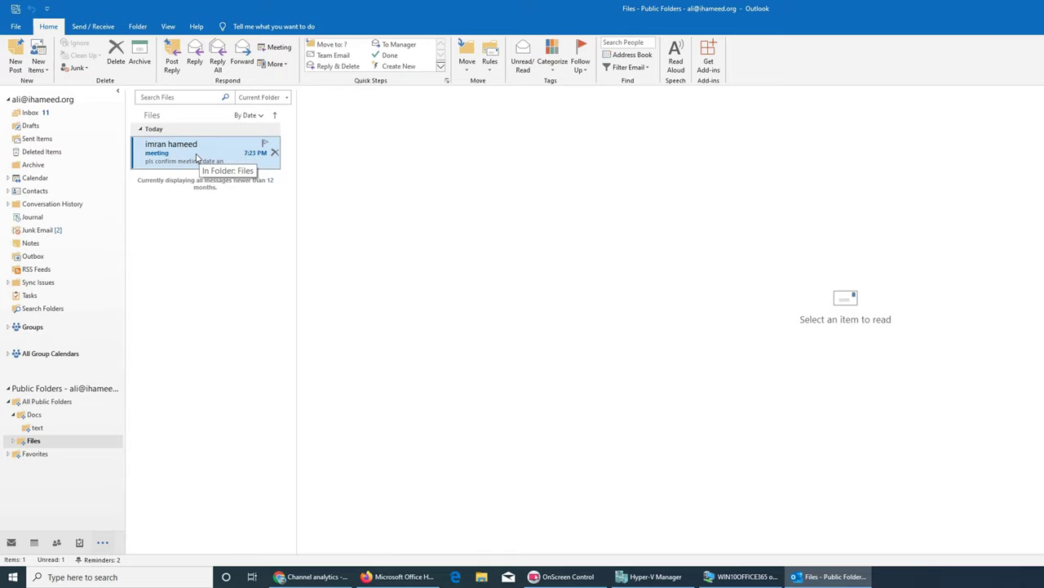
left_click(196, 157)
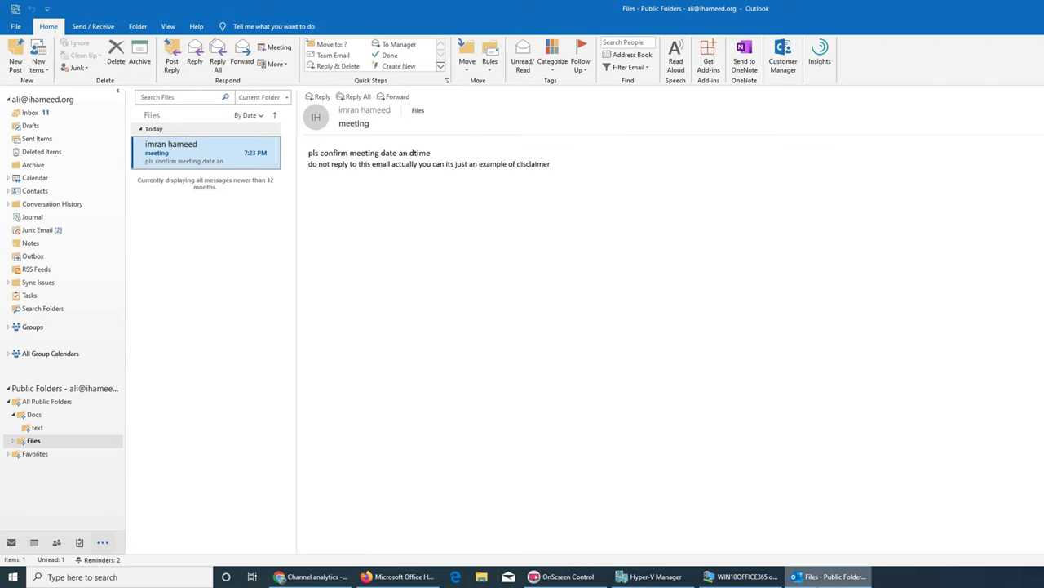
Back in the virtual machine, minimise both Outlook on the web windows.
left_click(743, 576)
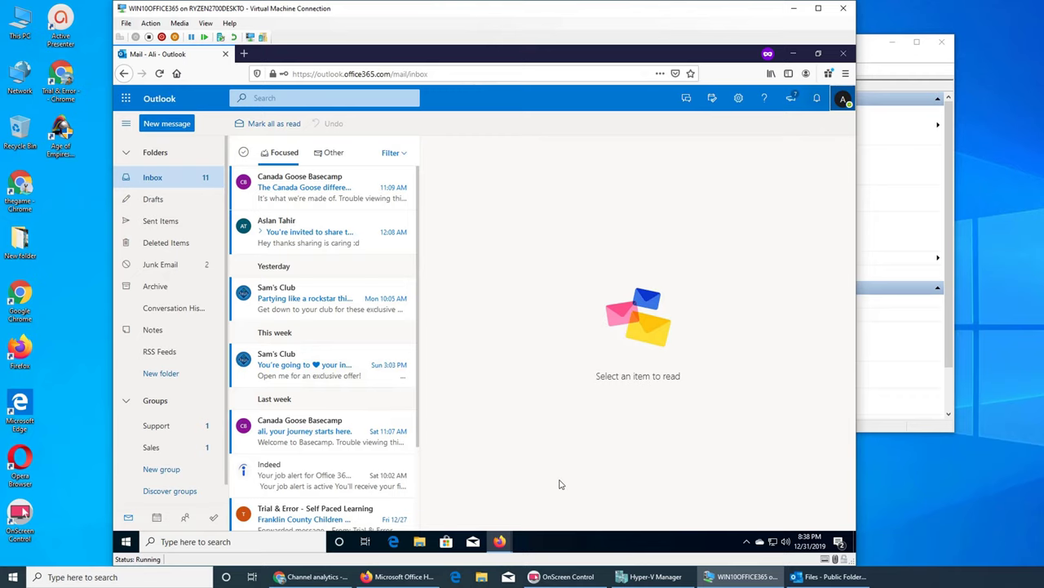
mouse_move(499, 541)
left_click(453, 499)
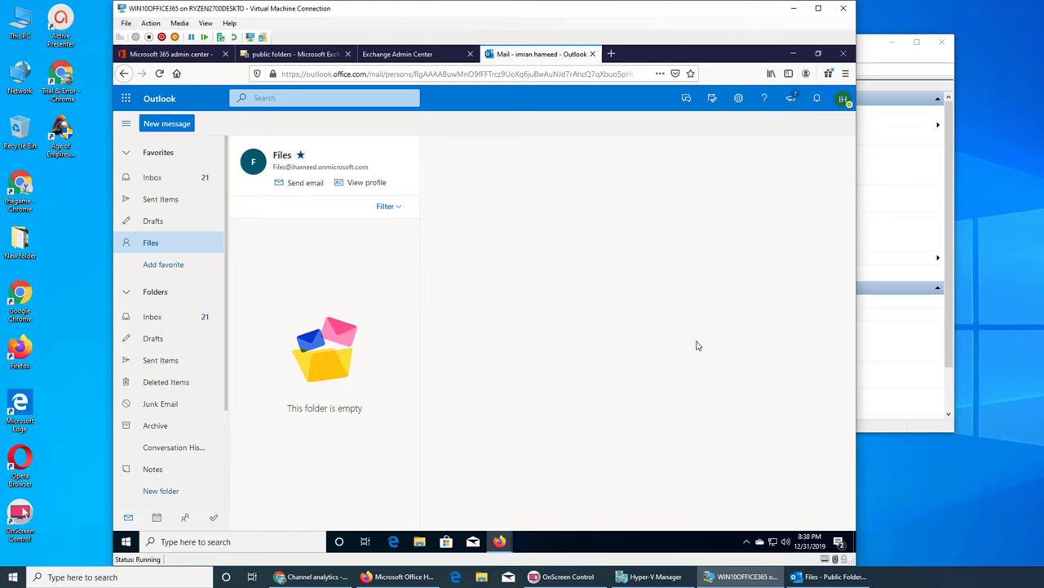
left_click(797, 54)
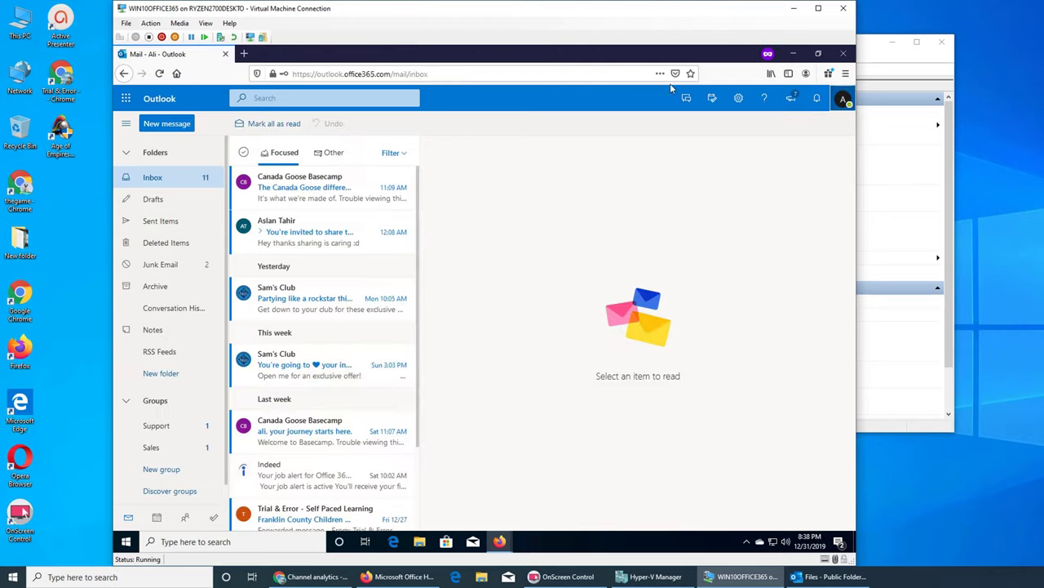
left_click(795, 54)
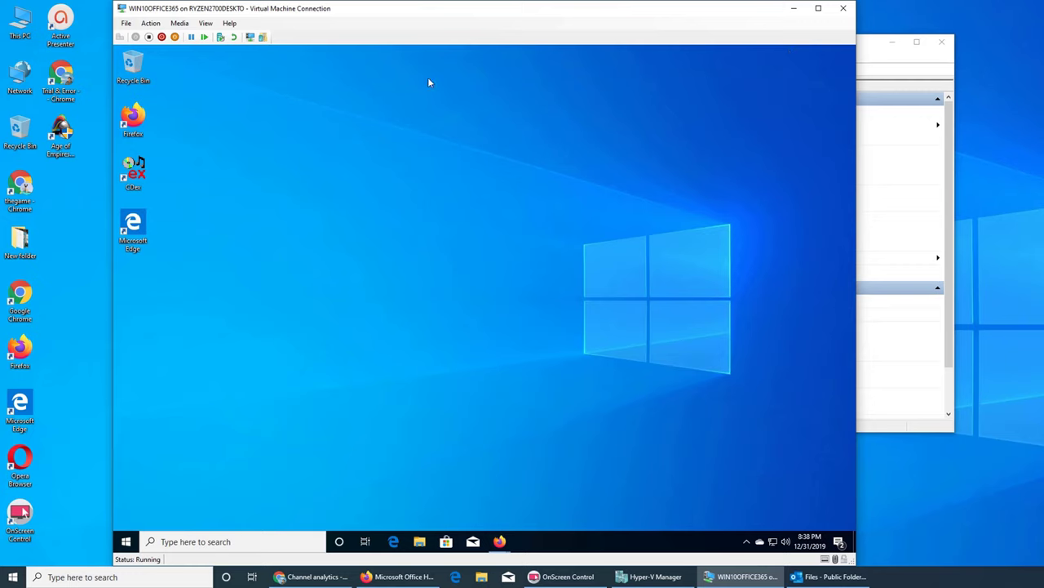
Launch Microsoft Edge and load outlook.office.com by entering 'outlook'.
double_click(142, 222)
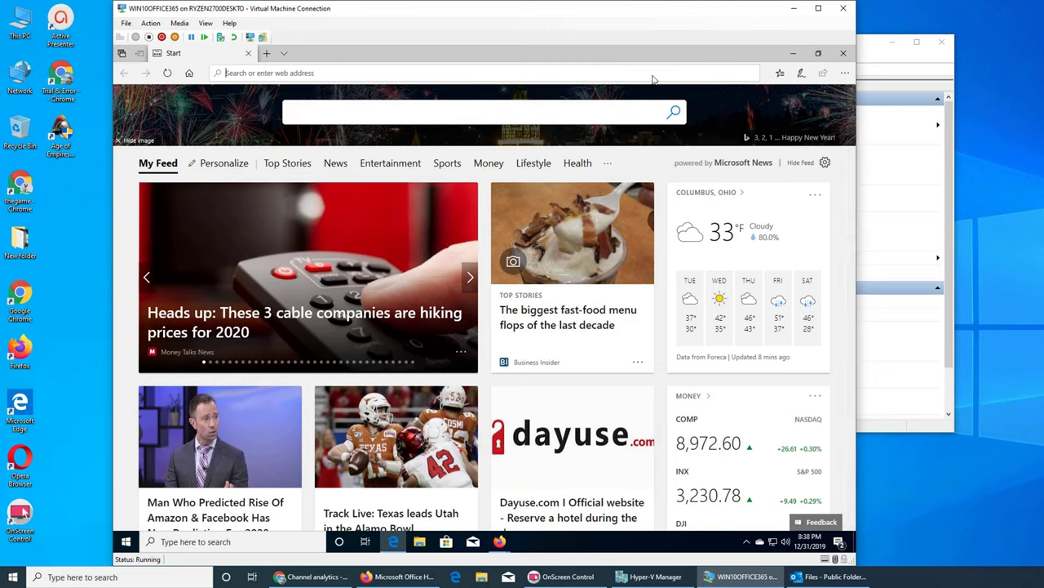
type("outlook.office.com/")
key("Return")
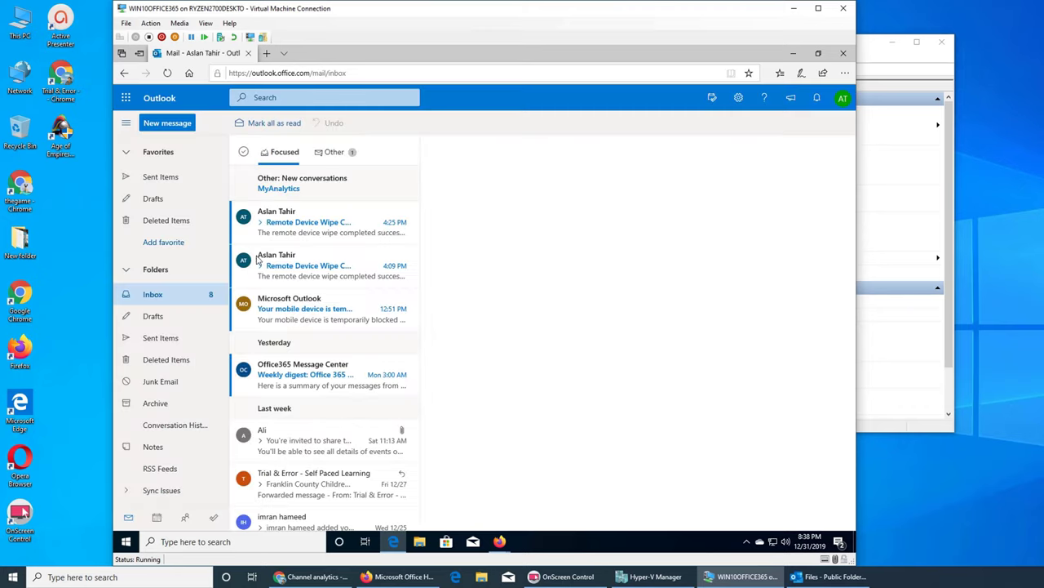
Start adding a favorite, dismiss the search, and expand the Groups list.
left_click(171, 245)
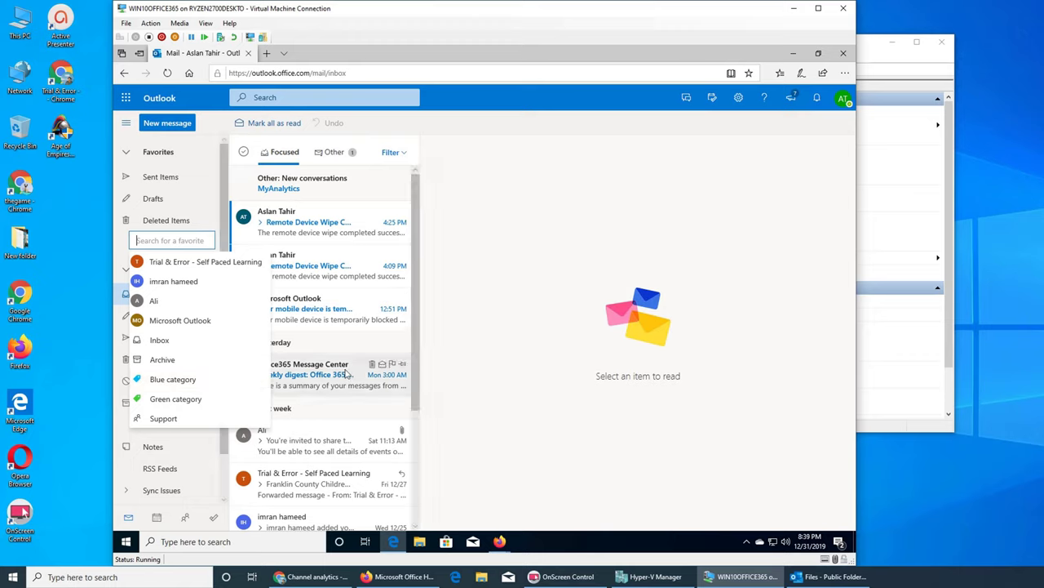
left_click(558, 359)
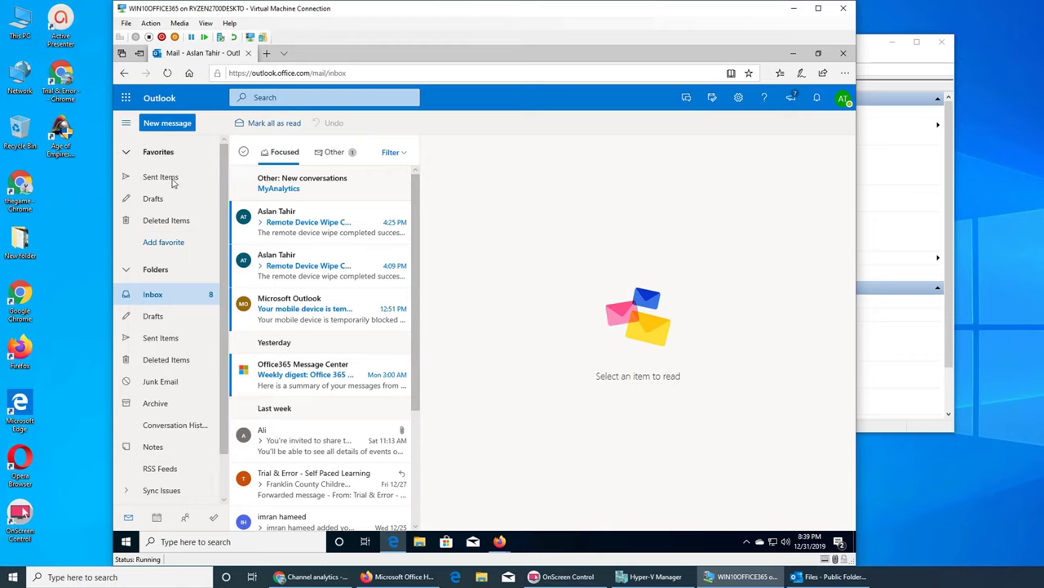
scroll(196, 286, "down", 1)
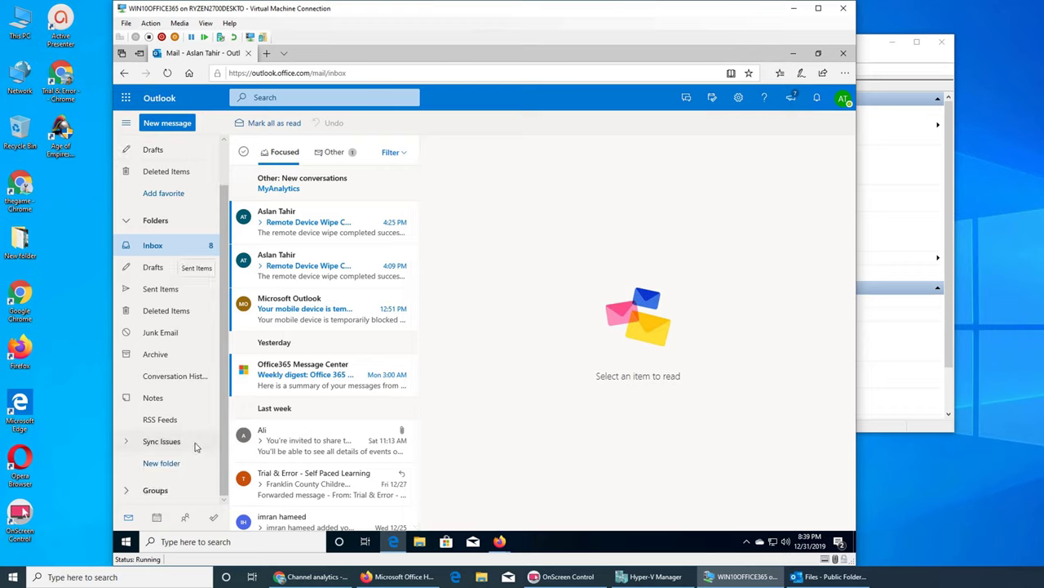
left_click(155, 490)
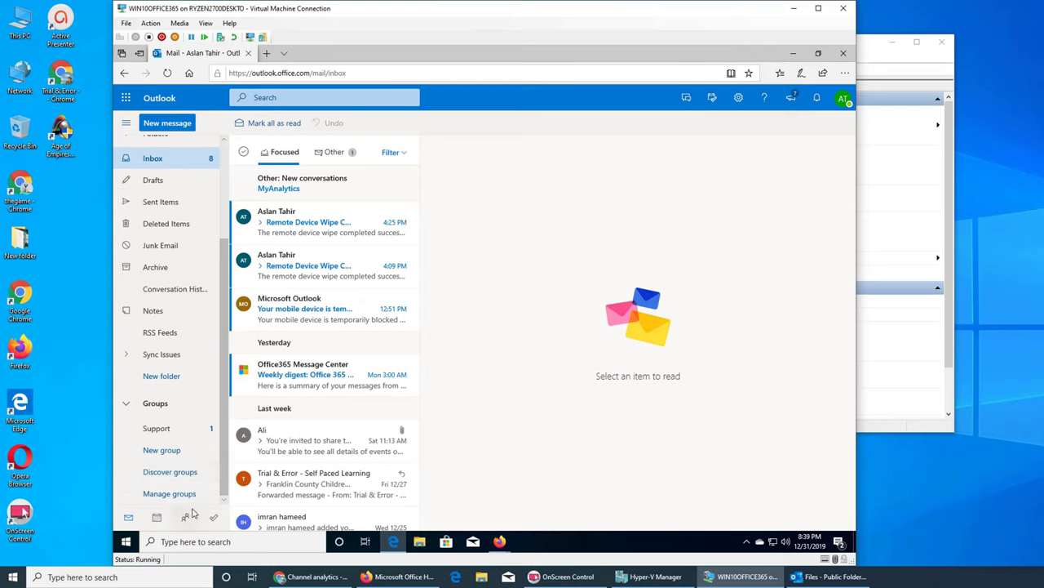
scroll(196, 429, "up", 3)
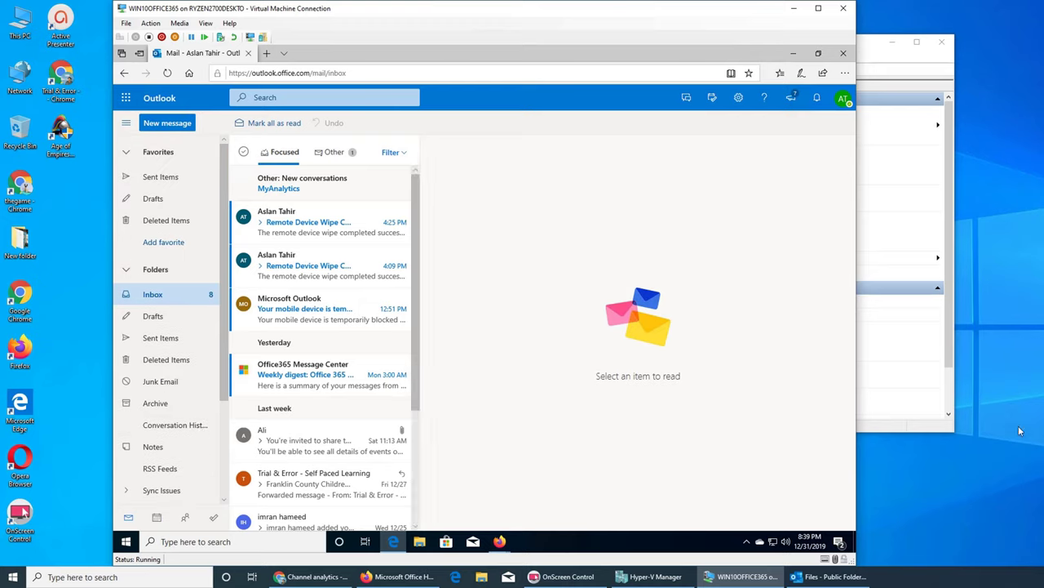
Try adding a folder to Favorites again, back out without choosing, and minimise Edge.
right_click(162, 248)
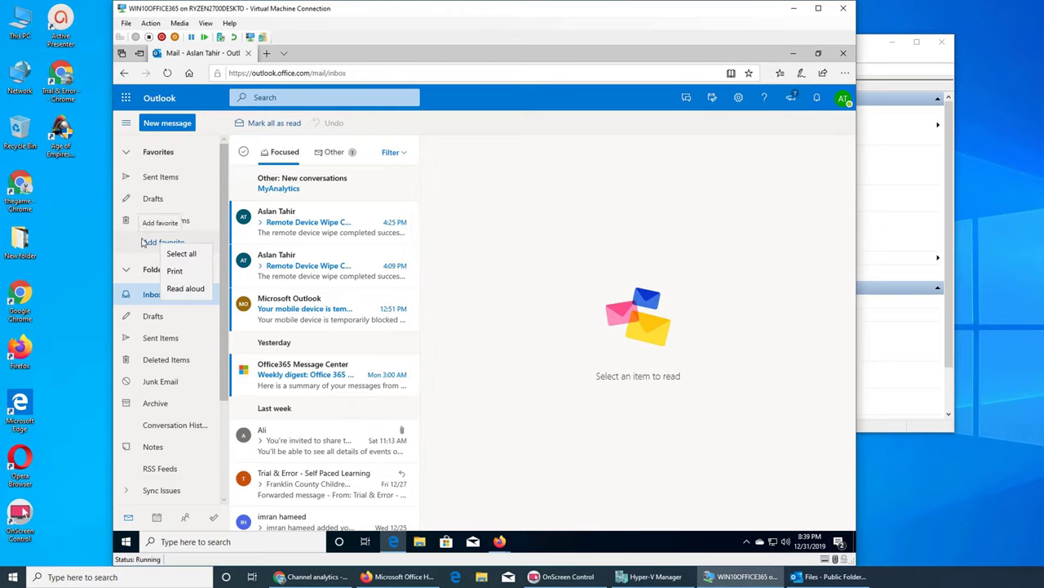
left_click(143, 243)
left_click(167, 242)
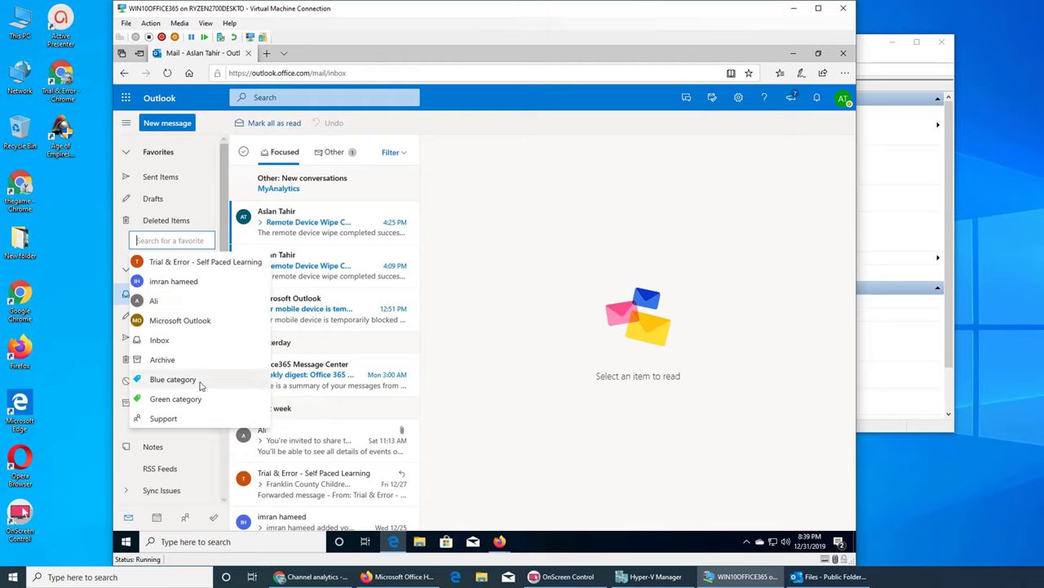
left_click(479, 259)
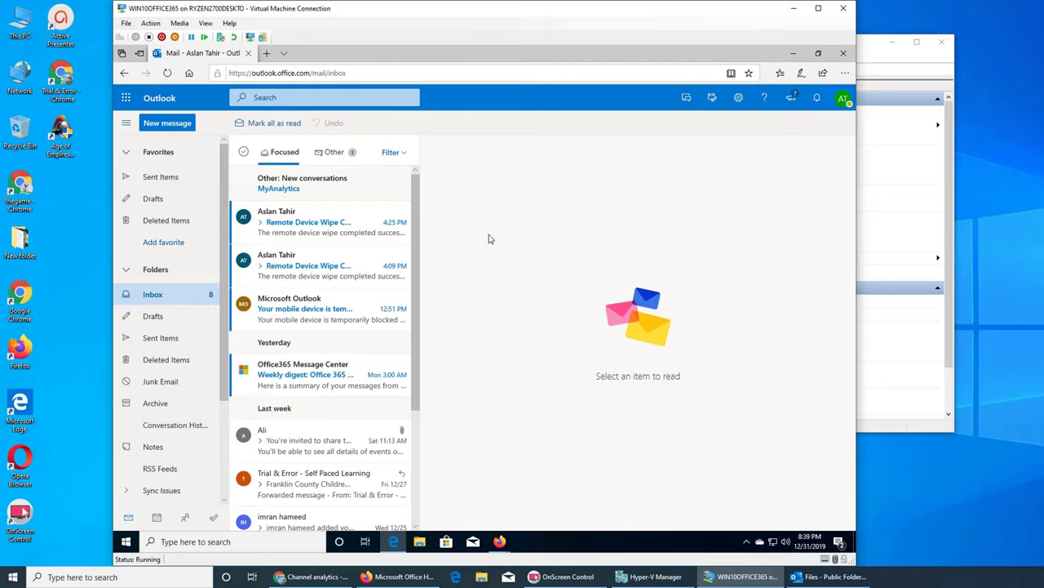
left_click(792, 54)
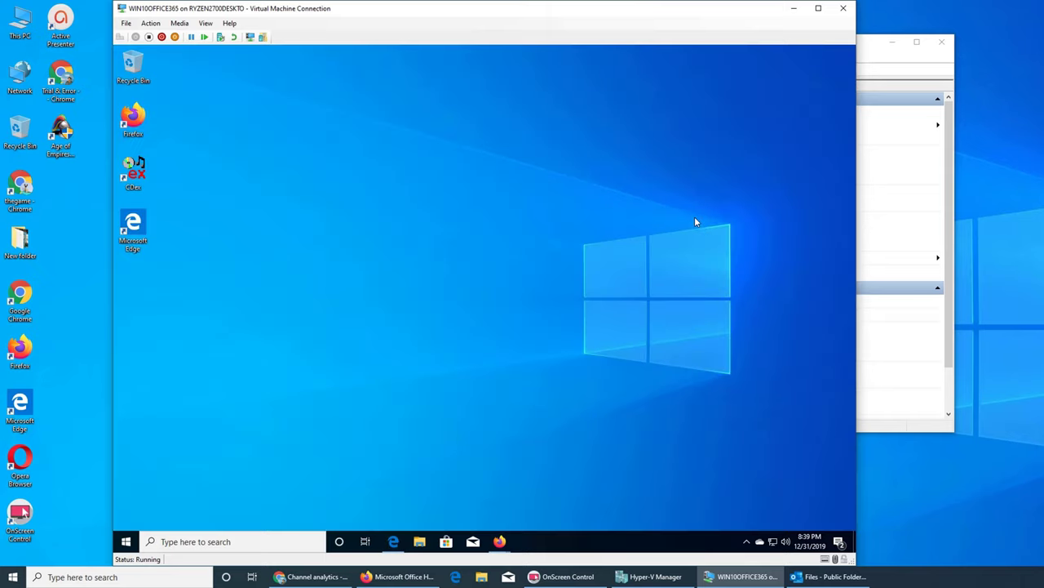
Restore the Firefox mailbox showing the Files folder and open the favorite folder list.
right_click(483, 191)
left_click(655, 357)
mouse_move(499, 541)
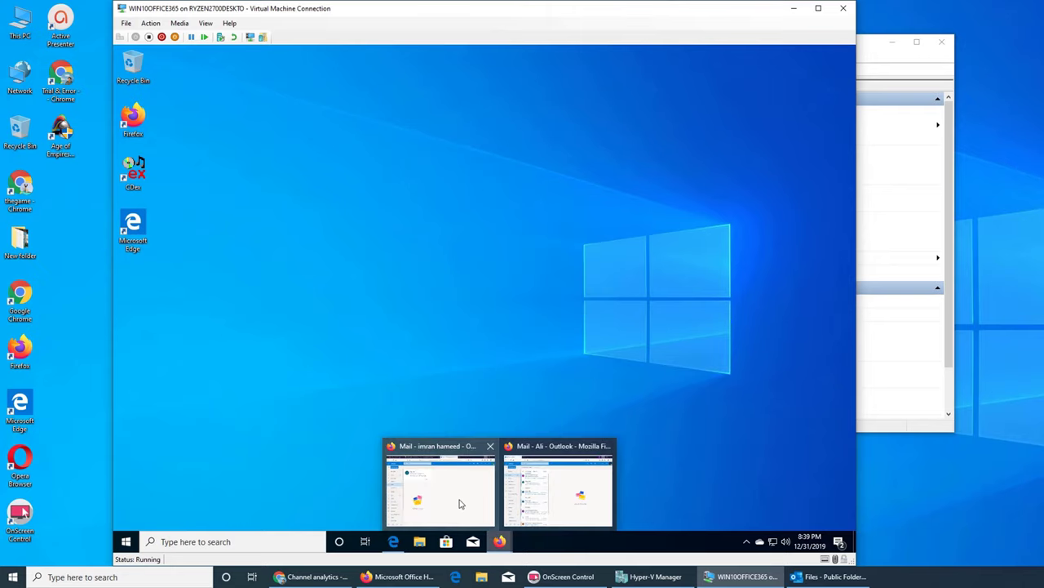
left_click(459, 503)
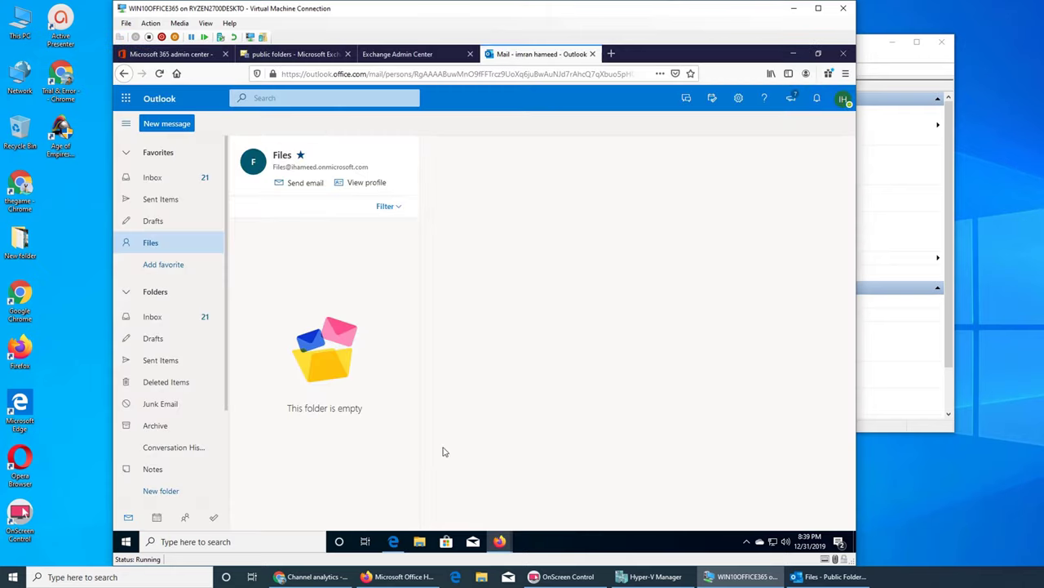
left_click(167, 266)
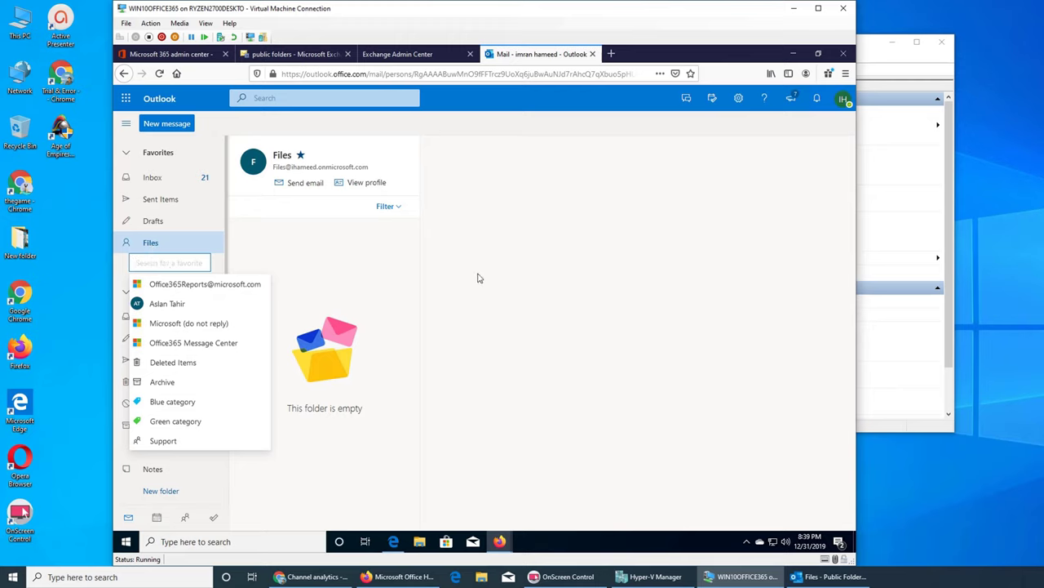
Close the favorite suggestions and switch to the Exchange Admin Center page.
left_click(855, 580)
left_click(855, 579)
left_click(479, 159)
left_click(418, 55)
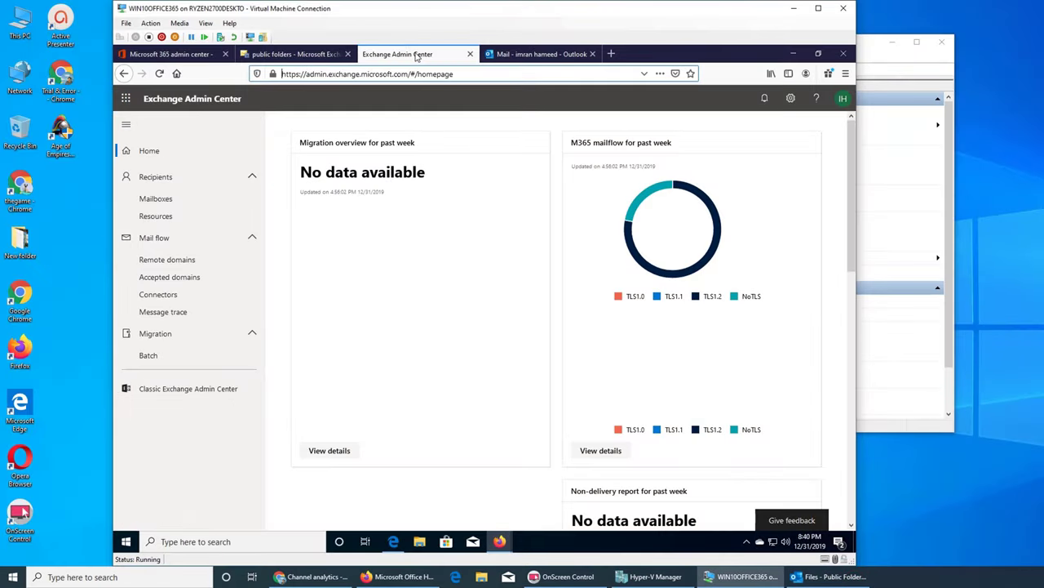
Look inside the Docs public folder, return to the top level, and open Docs' properties.
left_click(296, 55)
double_click(263, 255)
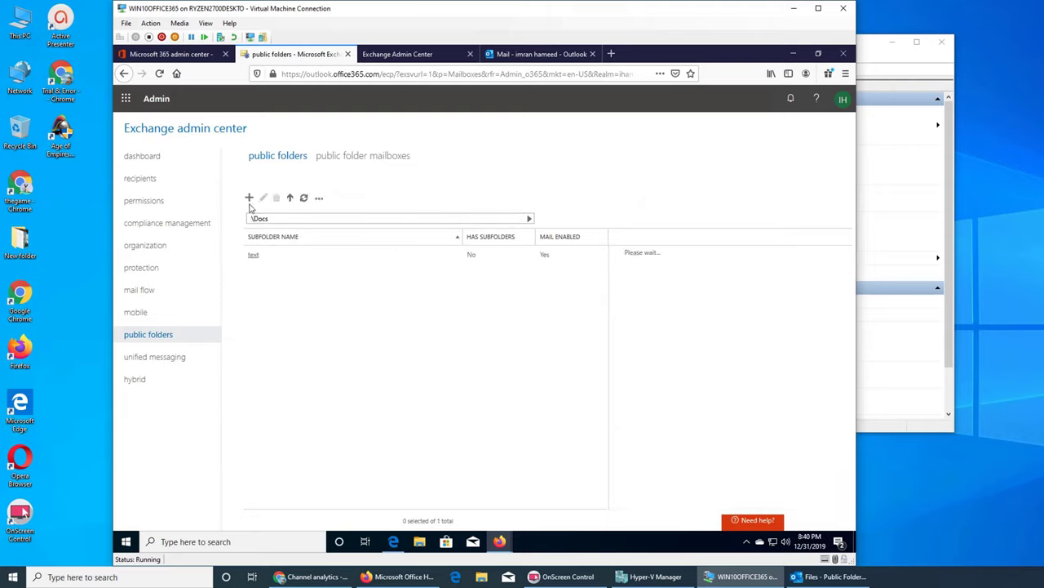
left_click(249, 198)
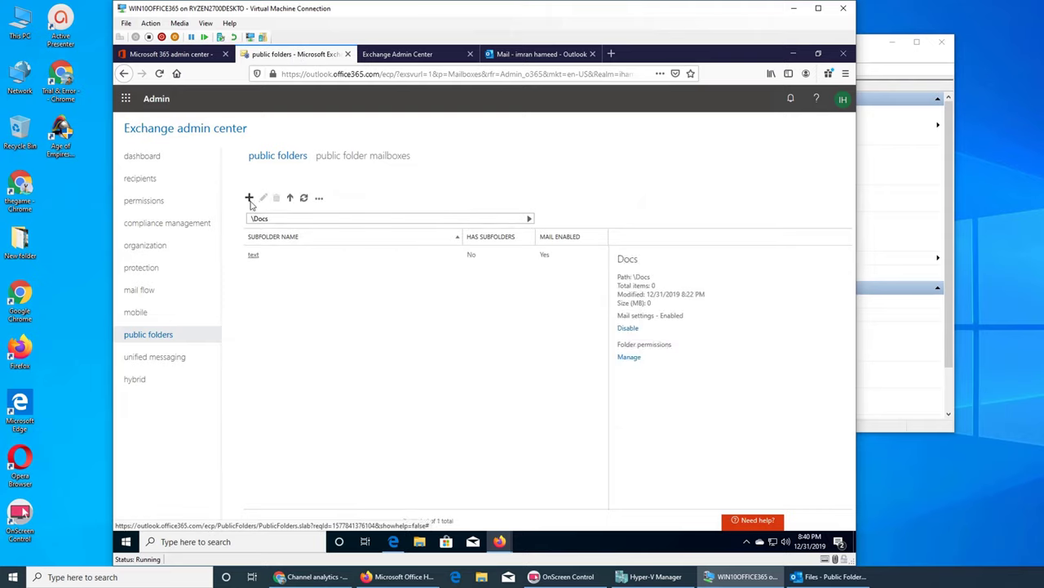
left_click(618, 146)
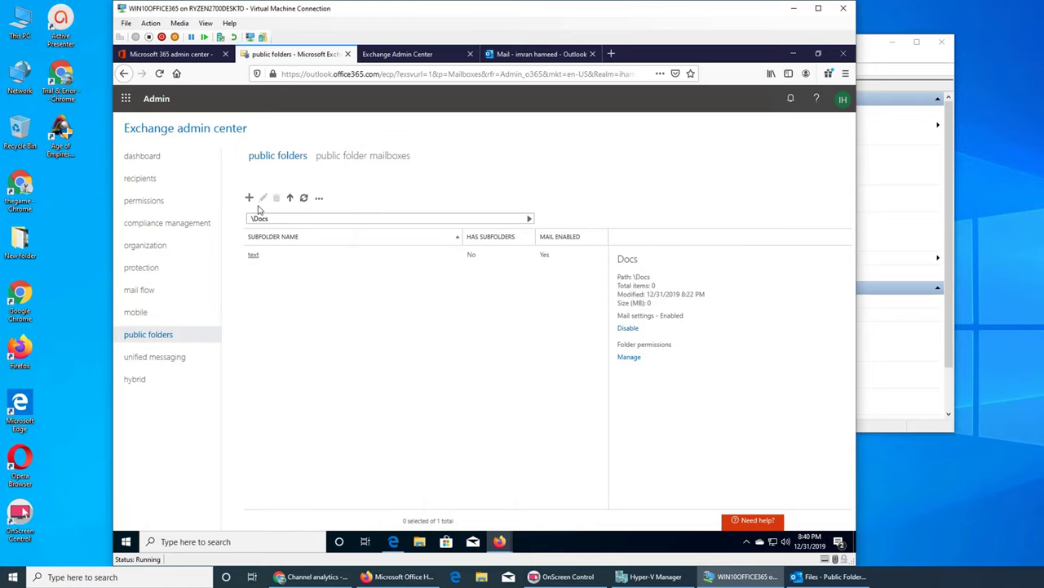
left_click(292, 199)
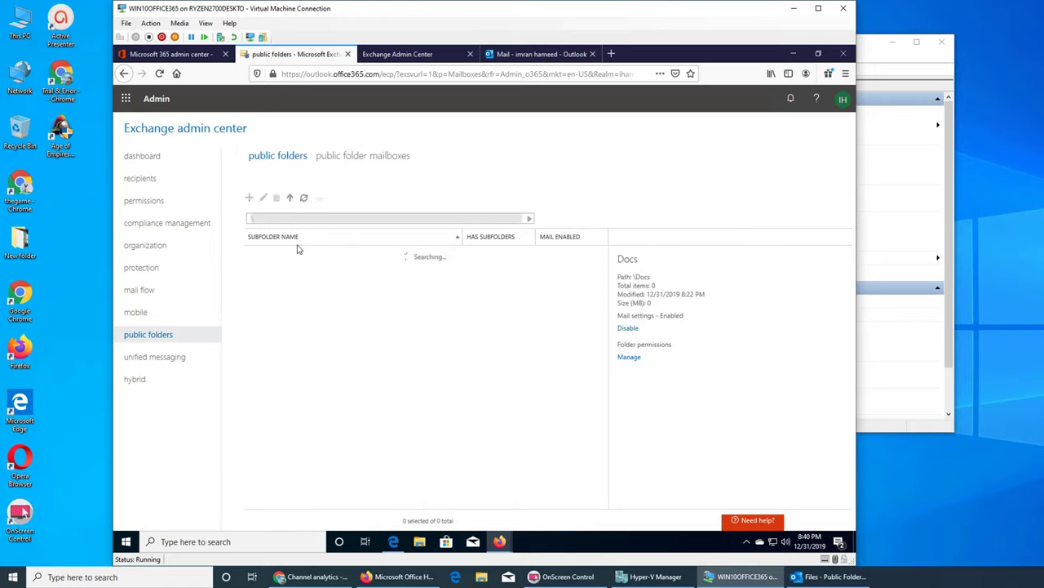
left_click(262, 199)
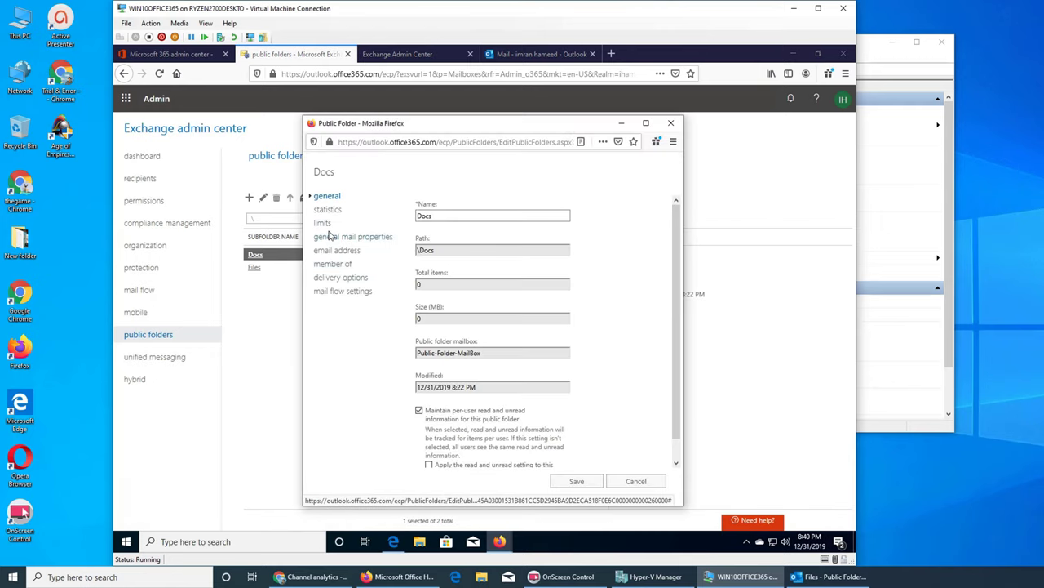
Review the Docs folder's member of, mail properties, mail flow, delegation and email address pages.
left_click(347, 270)
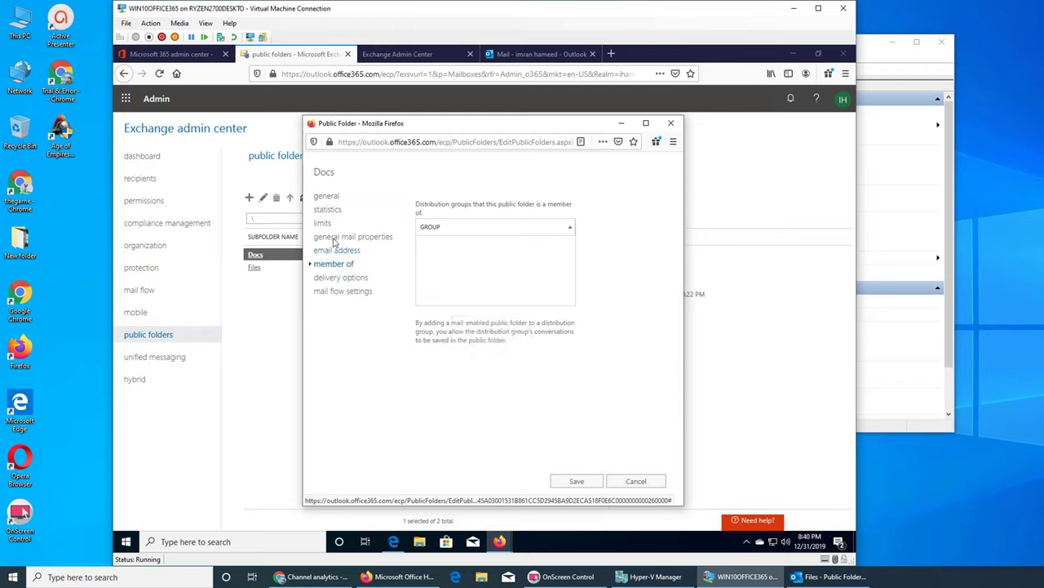
left_click(343, 237)
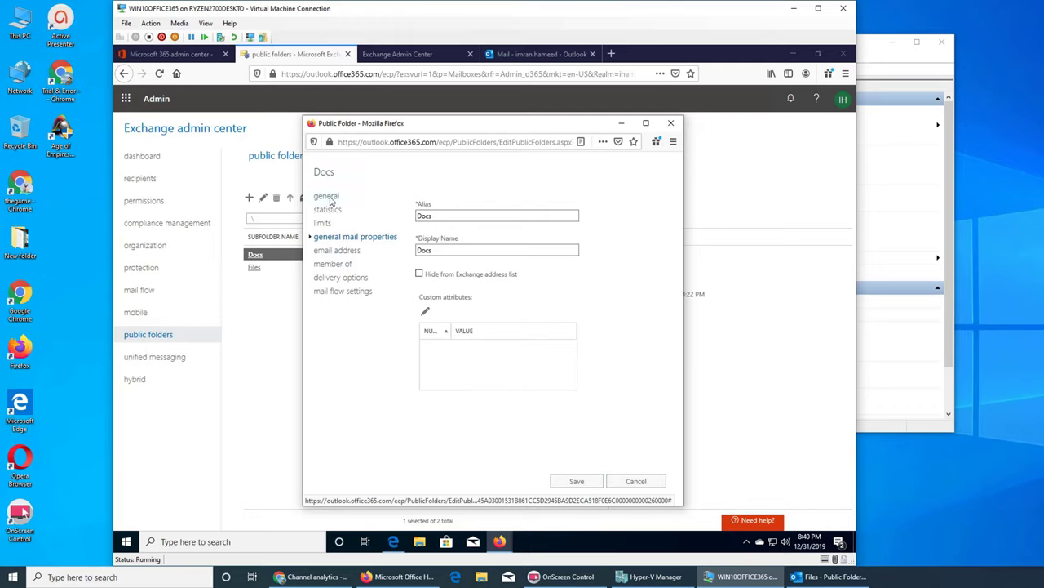
left_click(356, 294)
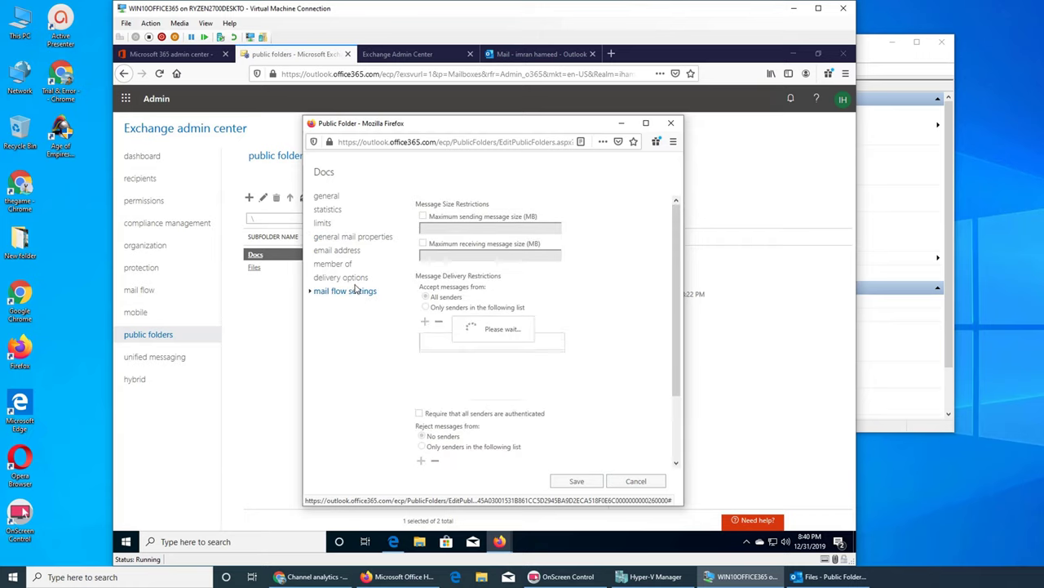
left_click(356, 281)
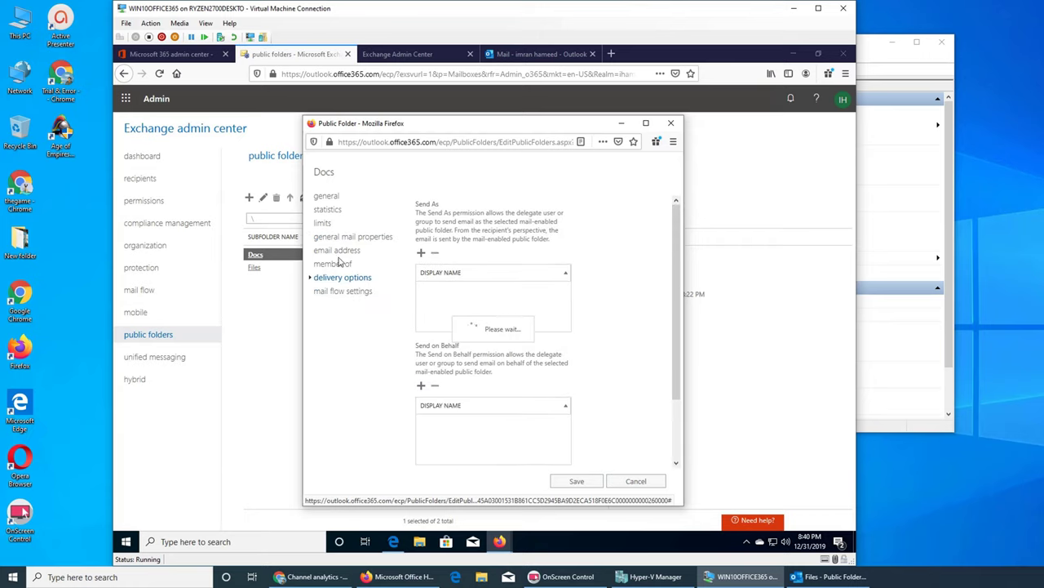
left_click(334, 263)
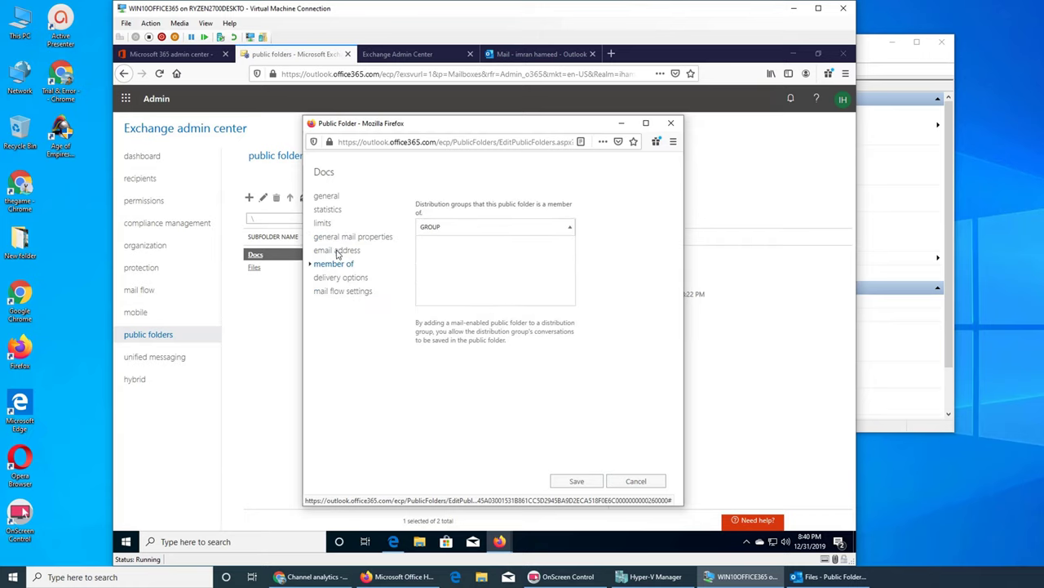
left_click(340, 249)
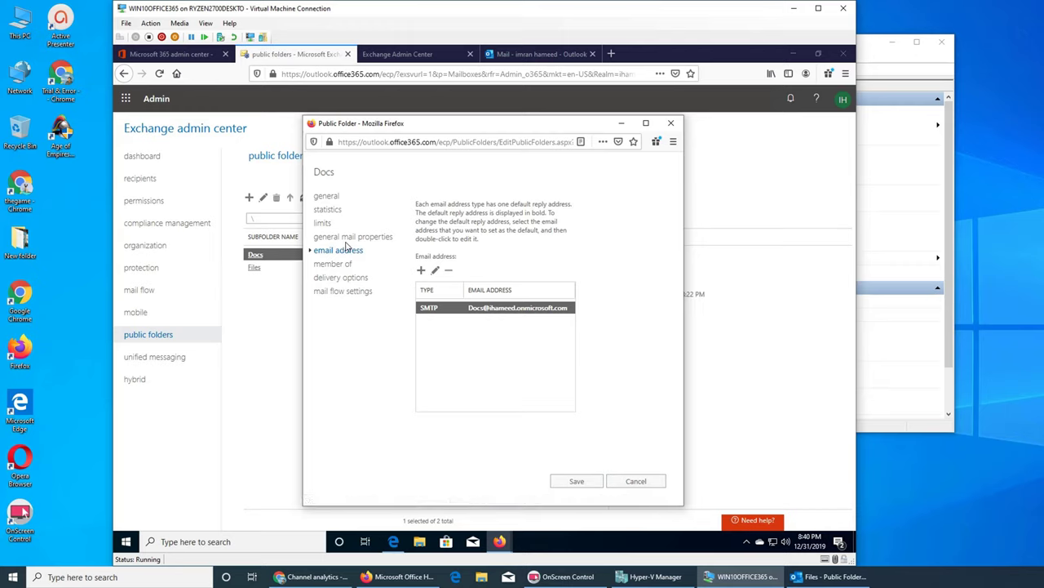
left_click(341, 238)
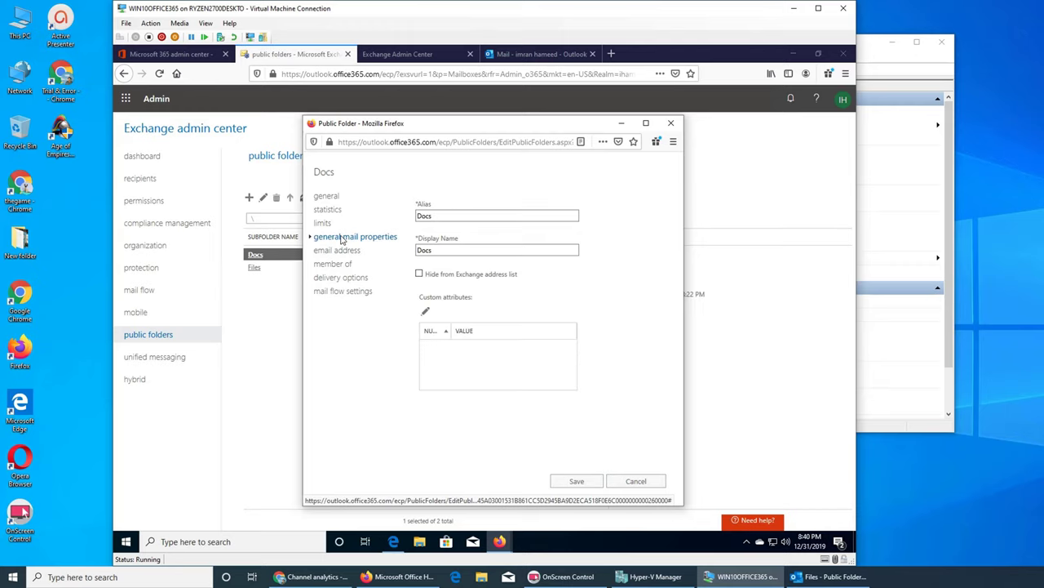
Check the general, statistics and limits pages, then cancel the properties editor without saving.
left_click(326, 198)
scroll(621, 314, "down", 1)
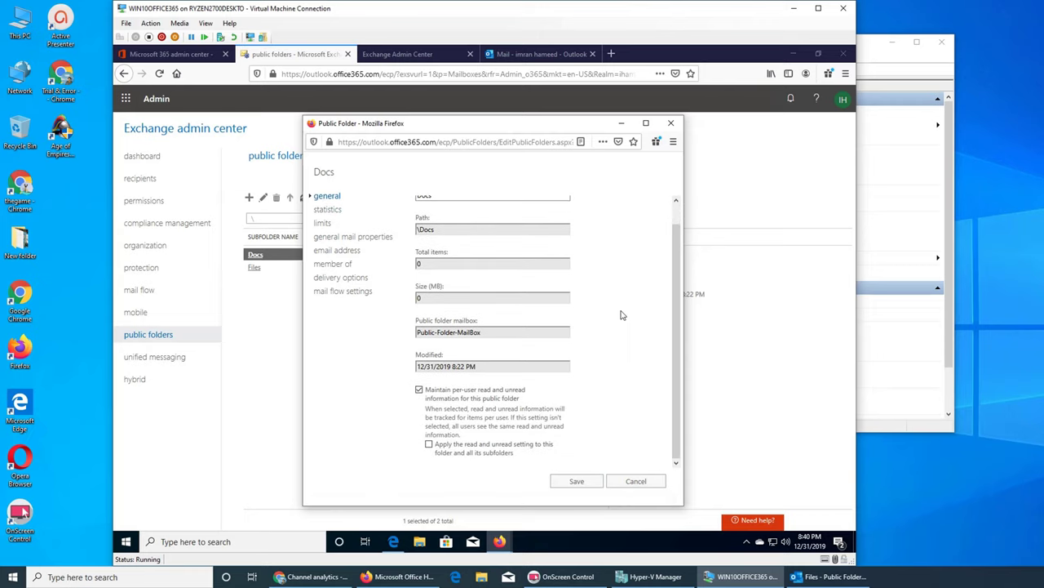
left_click(331, 210)
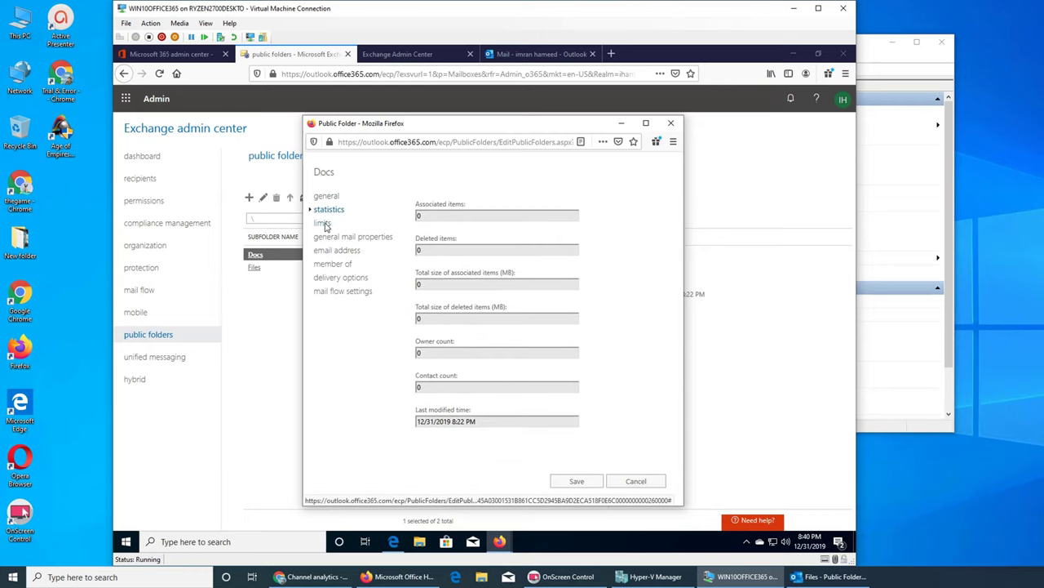
left_click(323, 224)
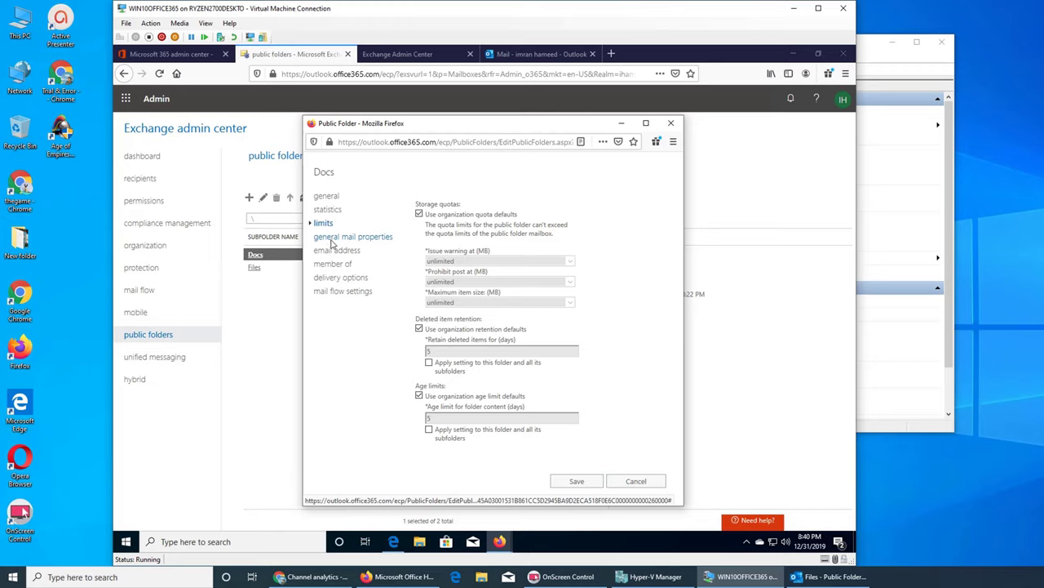
left_click(332, 241)
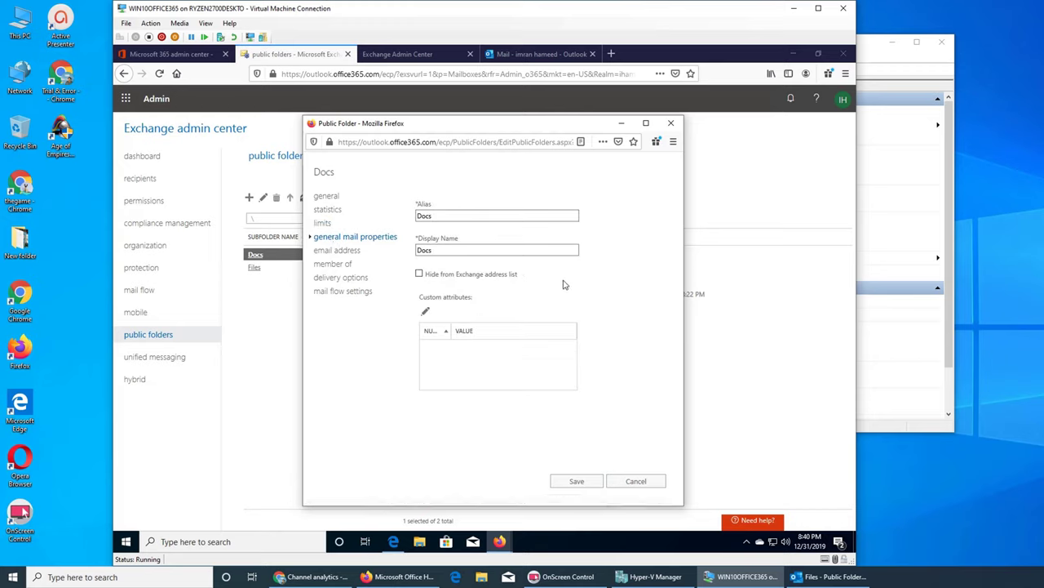
left_click(633, 482)
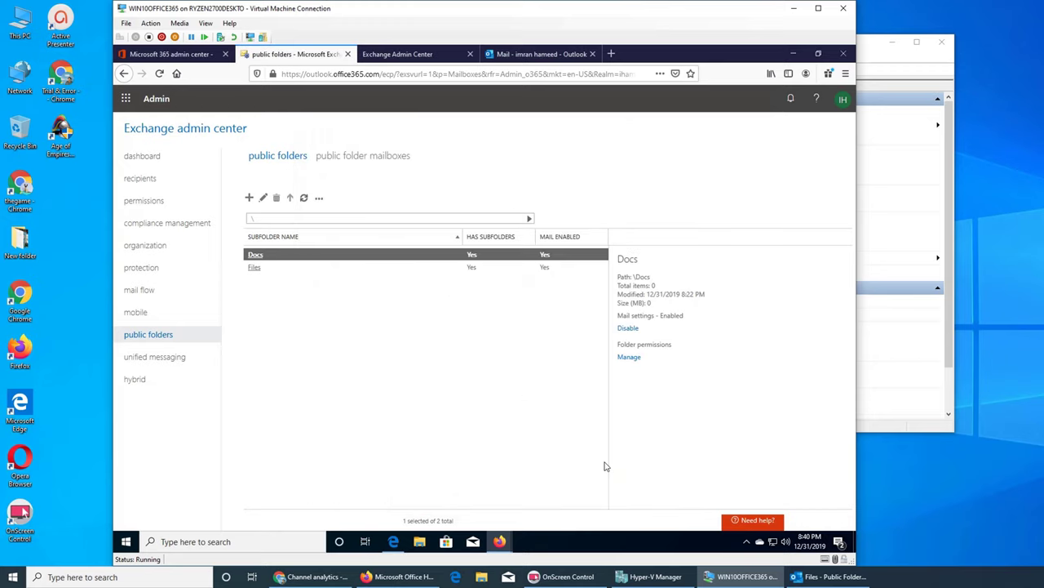
Open the Docs permissions list of four Publishing Editors, minimizing the Firefox and Edge windows behind it.
left_click(632, 357)
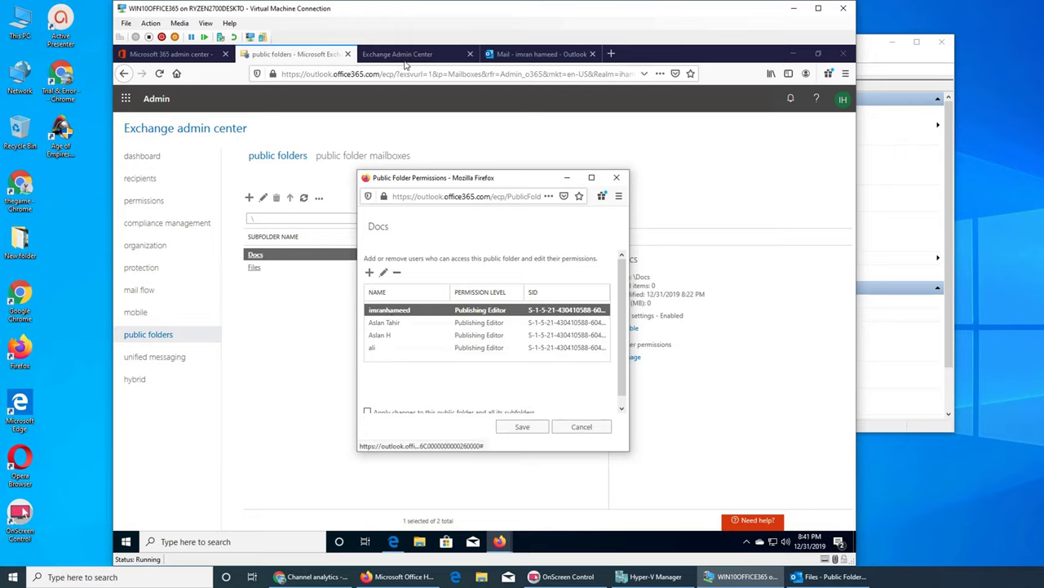
left_click(793, 54)
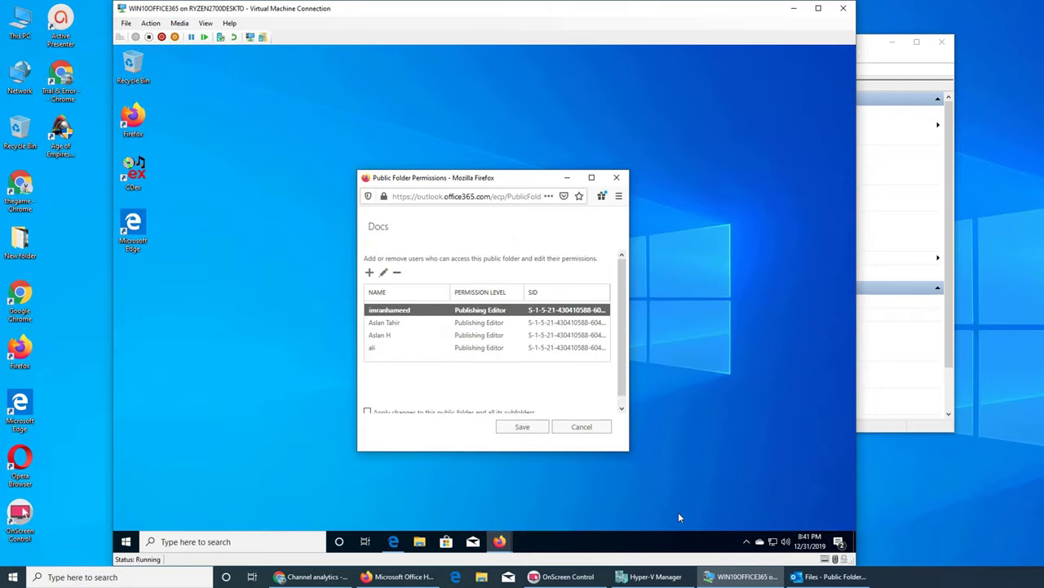
left_click(394, 541)
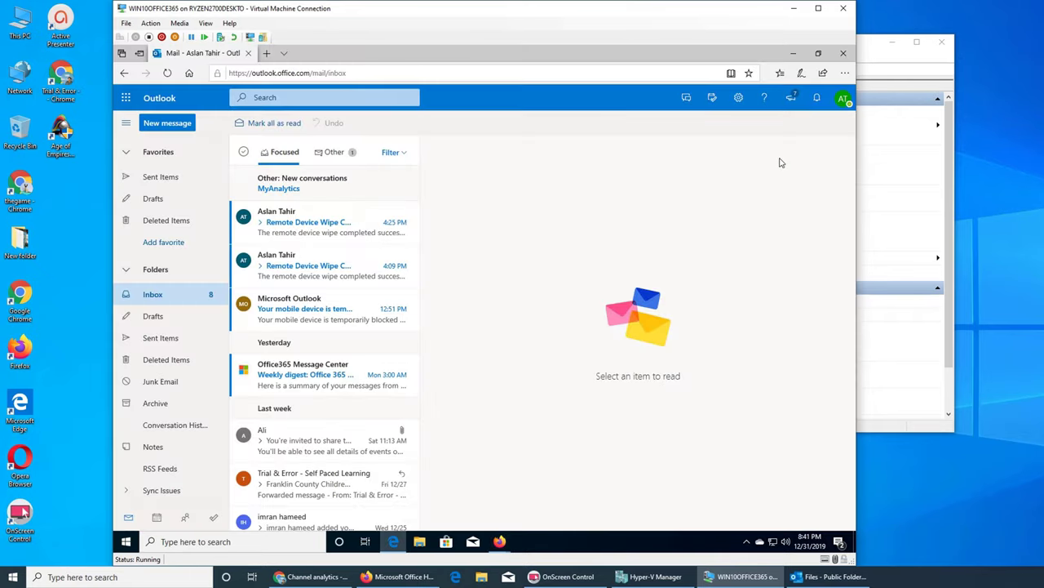
left_click(845, 99)
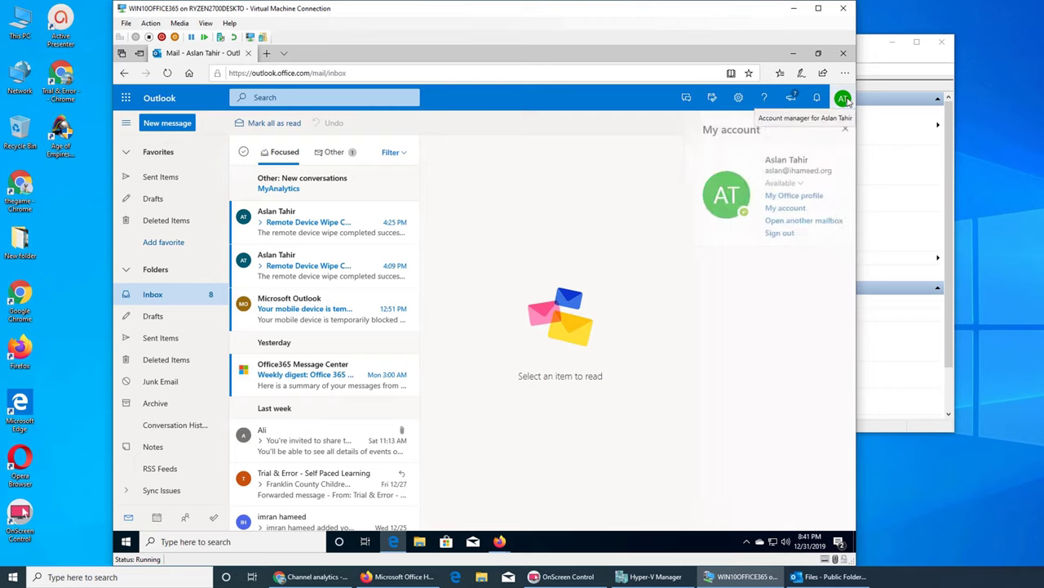
left_click(793, 53)
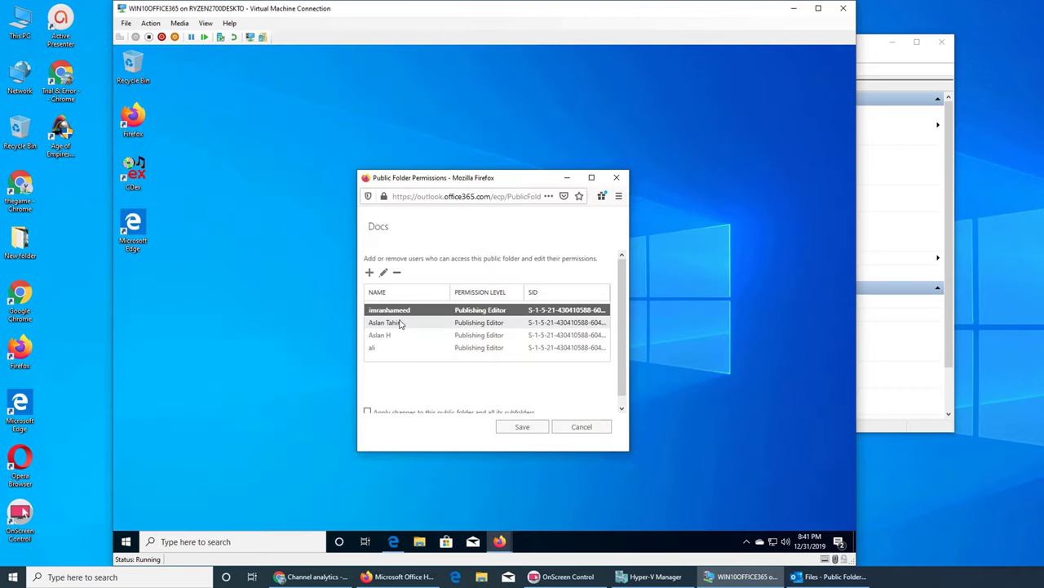
Change the second user's Docs permission level to Owner, save, and close the success confirmation.
left_click(396, 323)
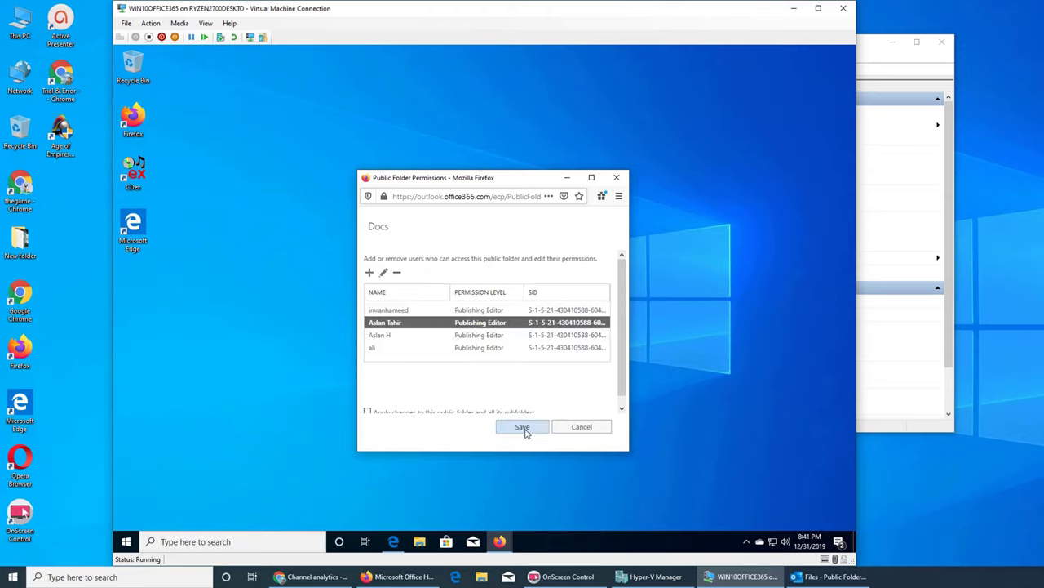
left_click(383, 272)
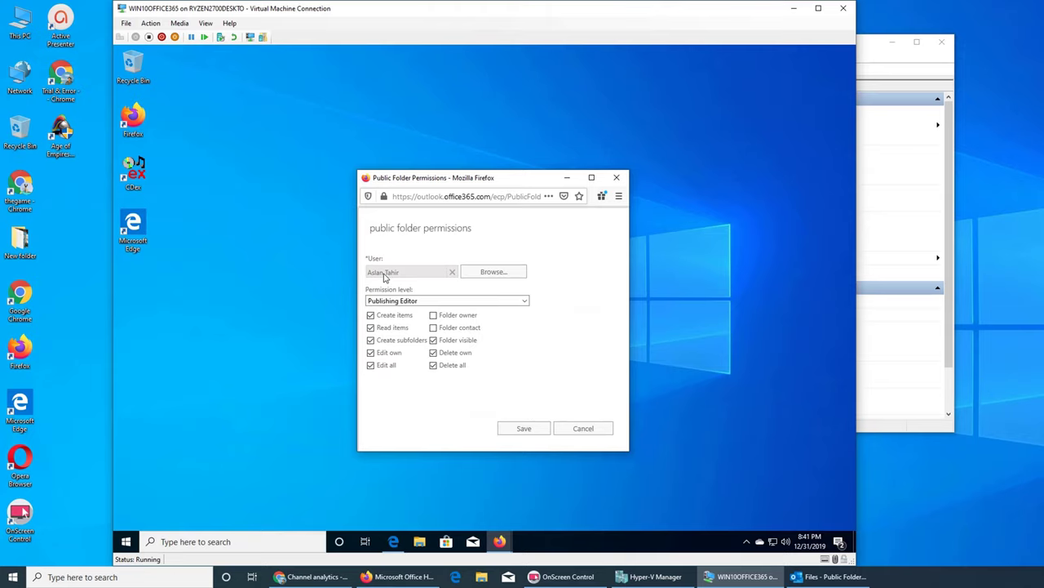
left_click(525, 301)
left_click(408, 397)
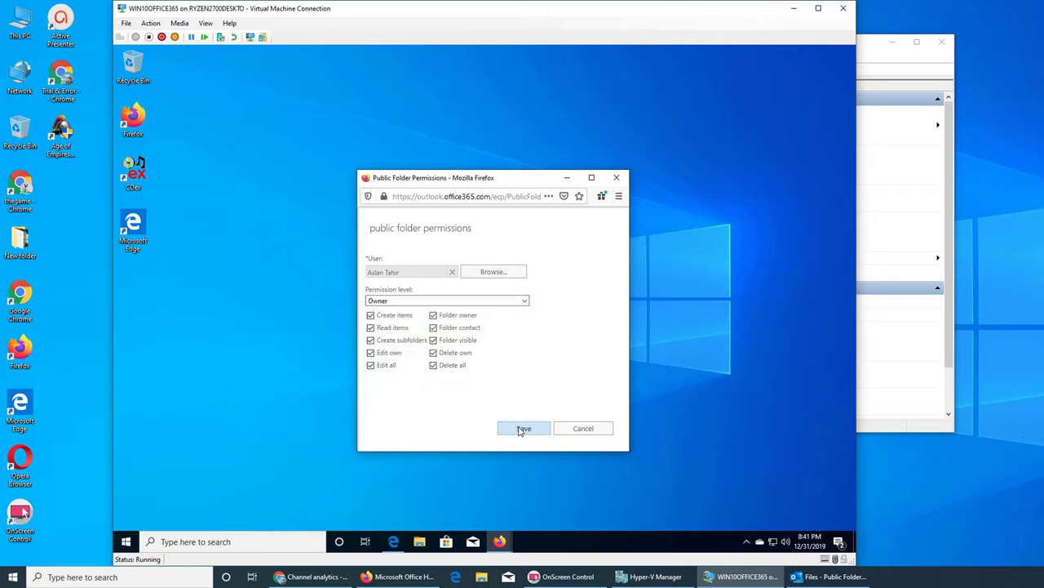
left_click(523, 428)
left_click(517, 429)
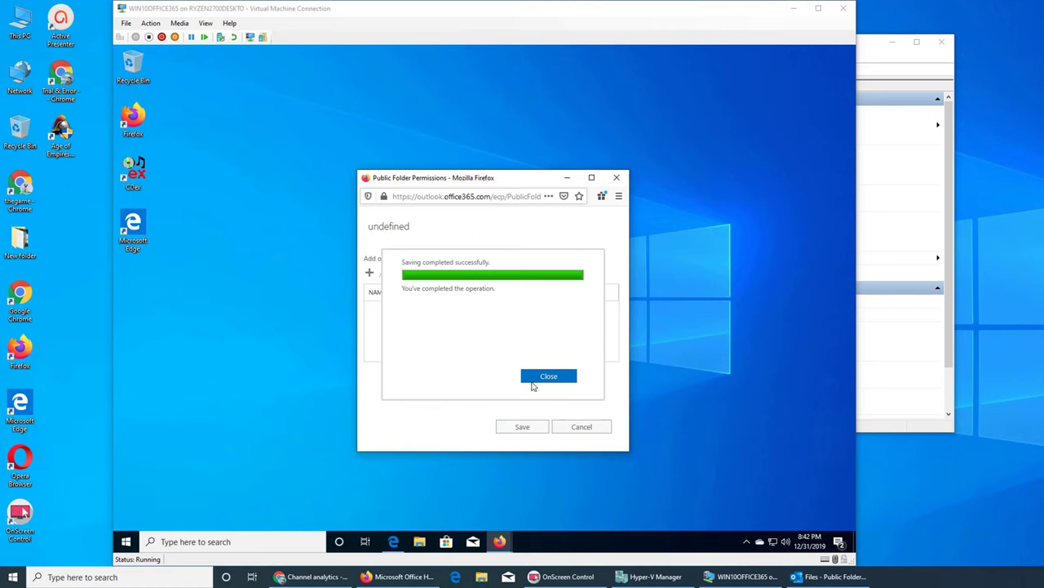
left_click(534, 380)
left_click(393, 541)
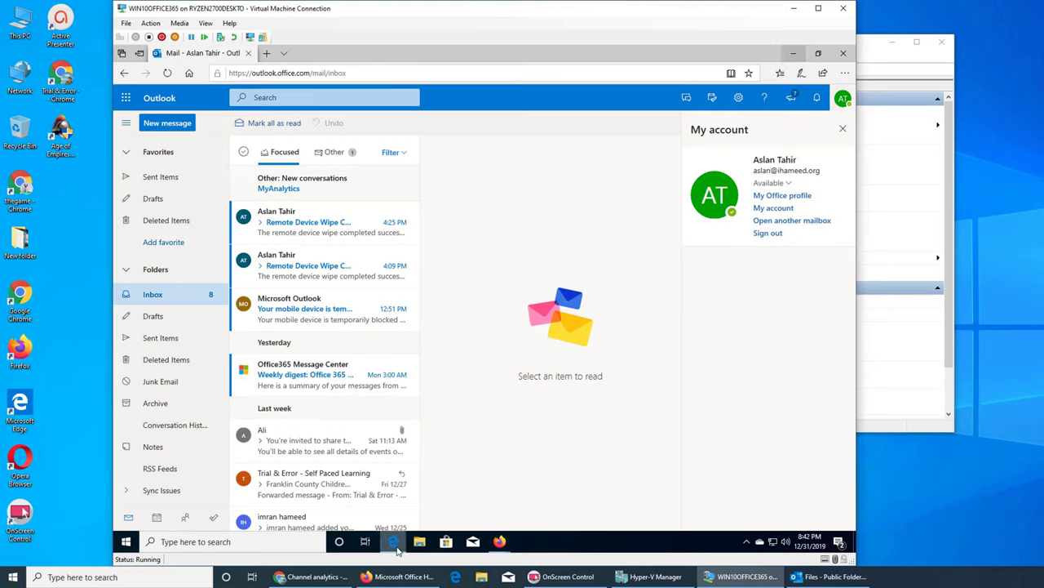
left_click(165, 243)
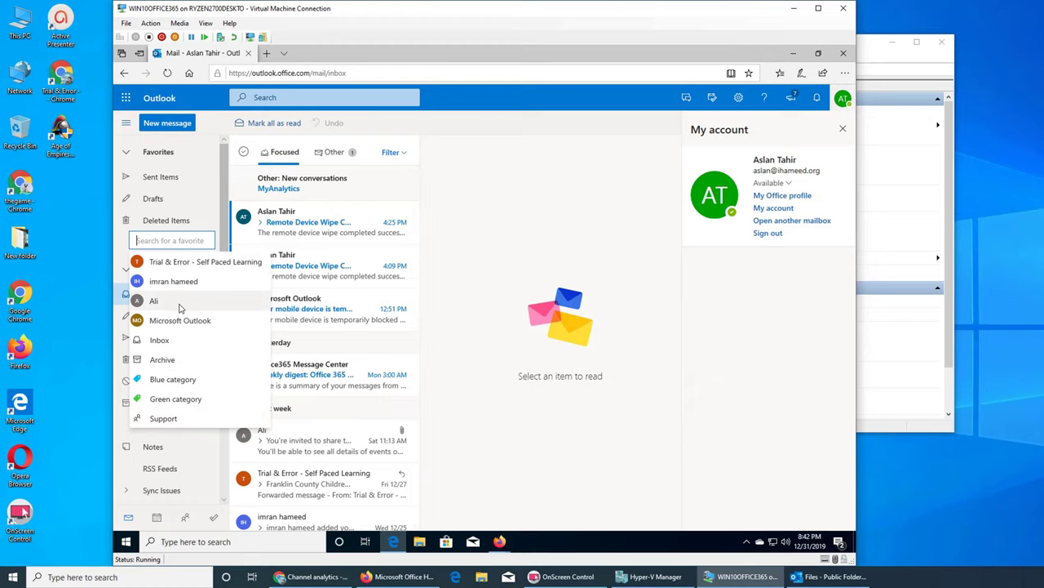
left_click(282, 59)
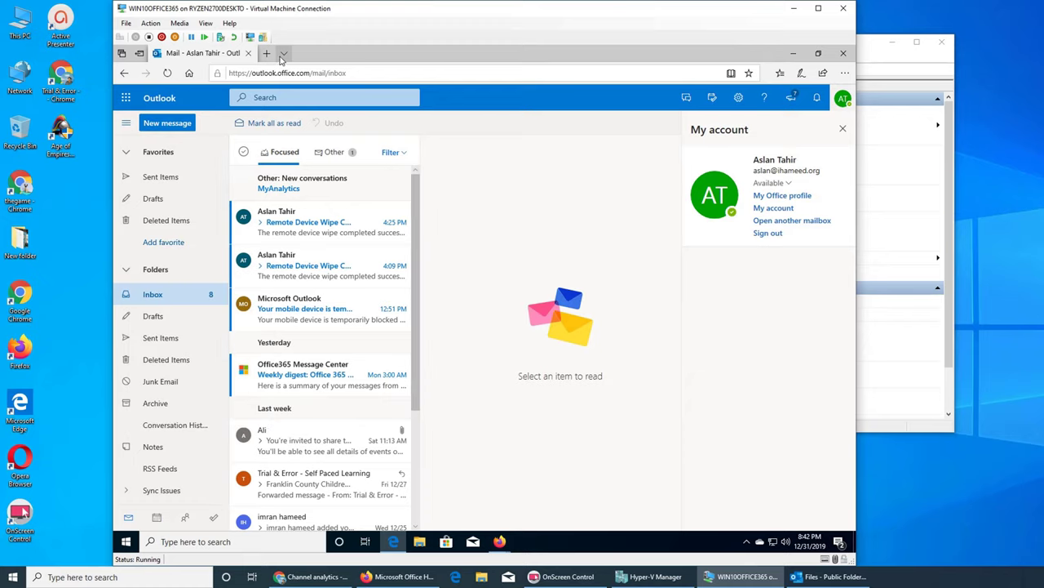
left_click(167, 73)
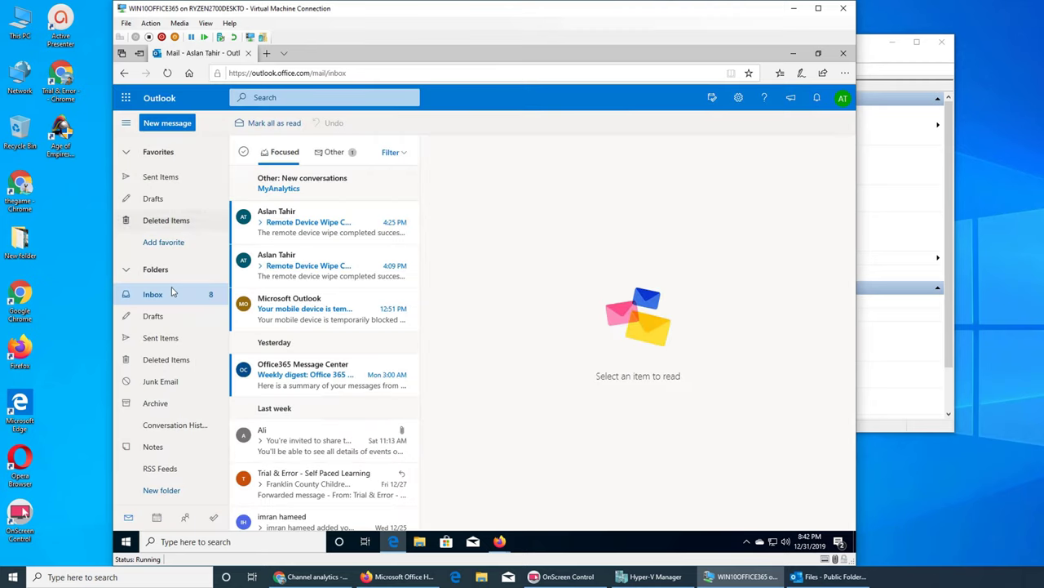
left_click(164, 243)
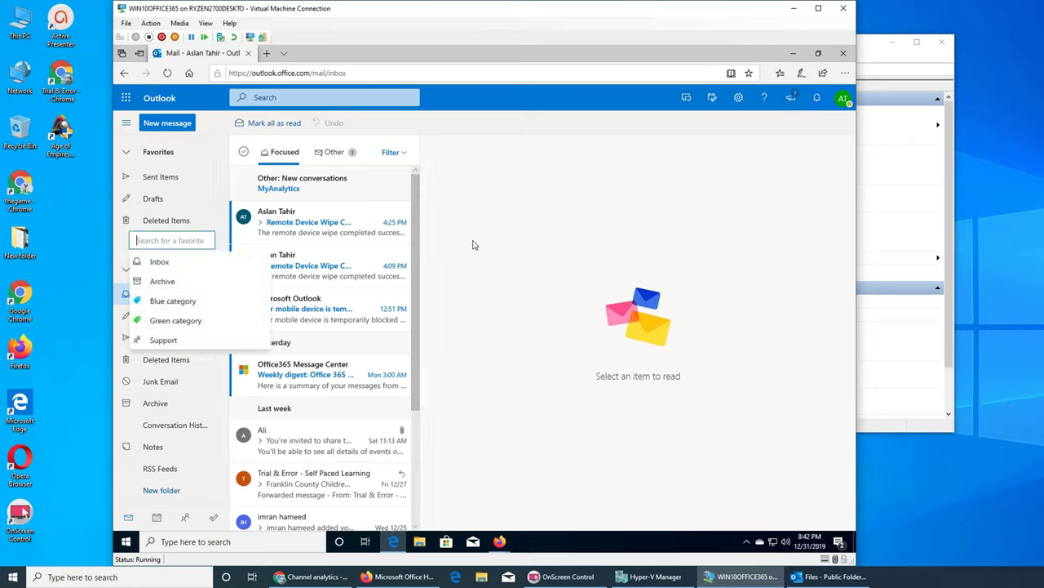
left_click(641, 172)
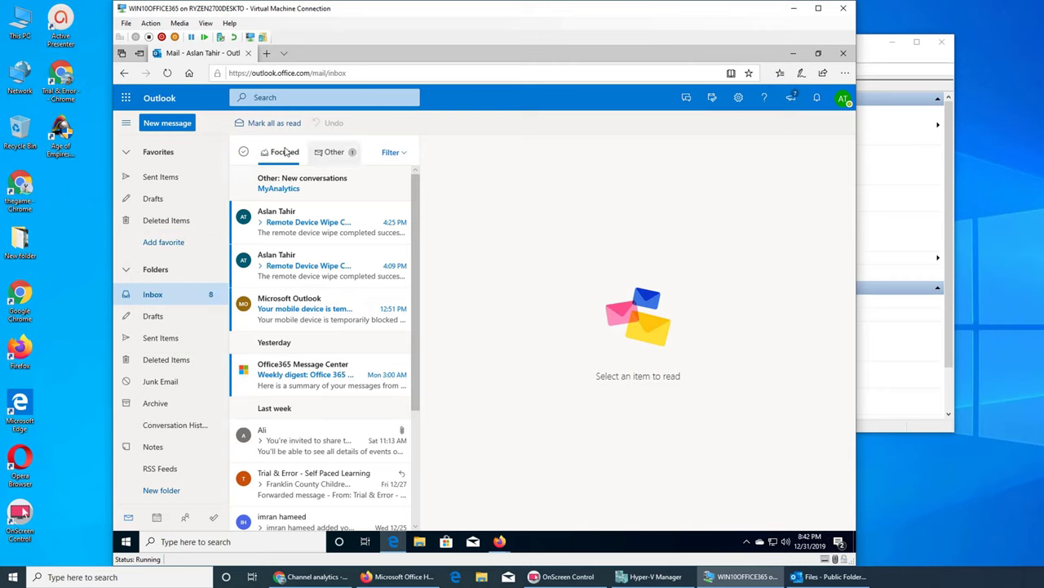
left_click(168, 241)
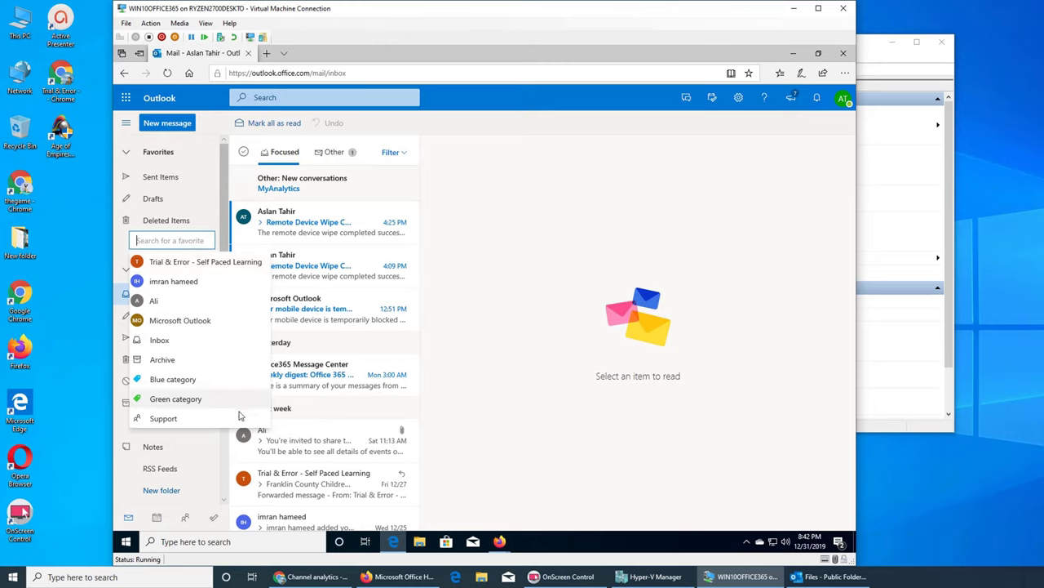
left_click(501, 284)
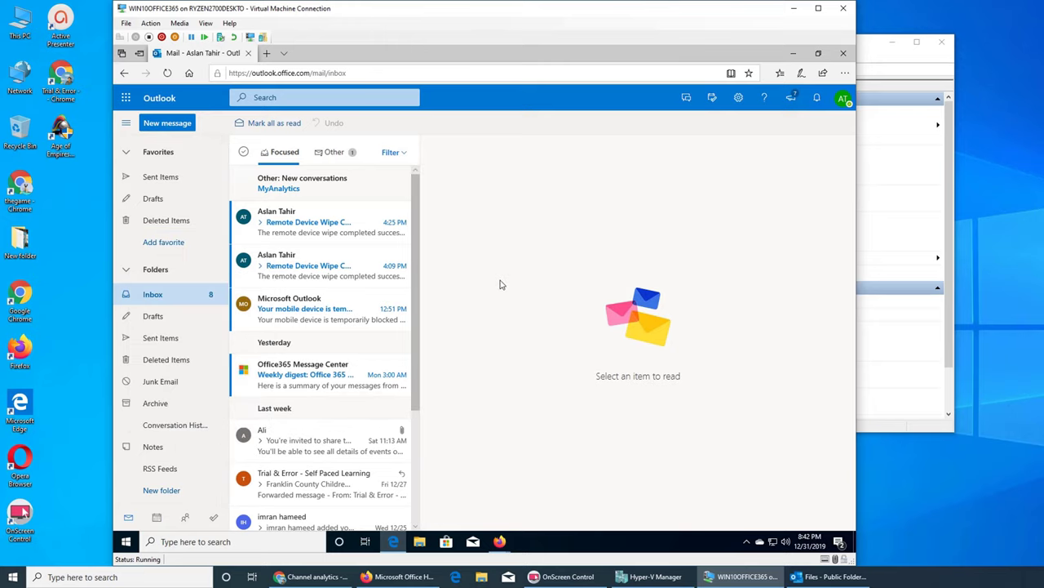
left_click(154, 242)
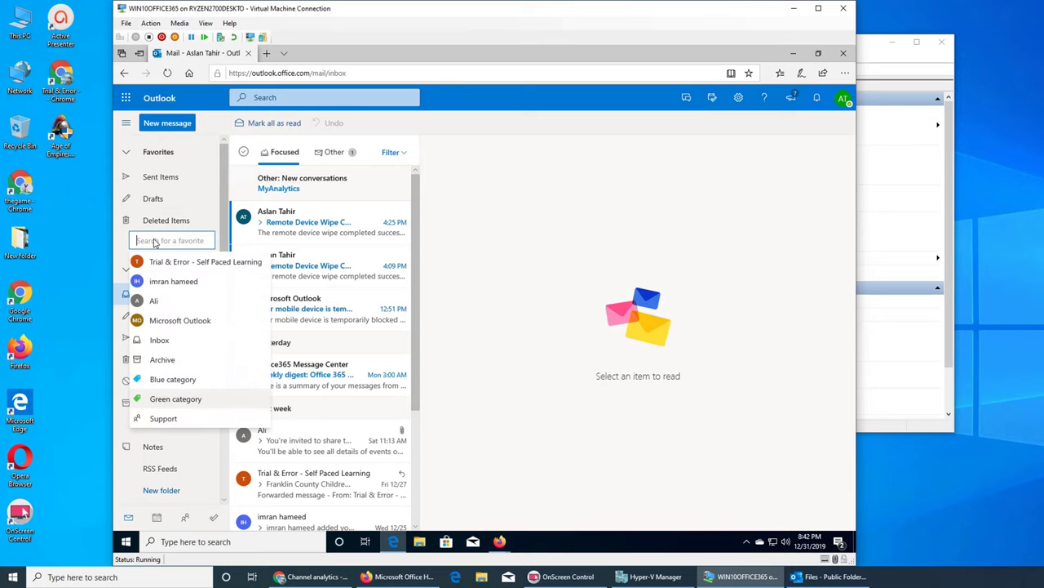
left_click(600, 152)
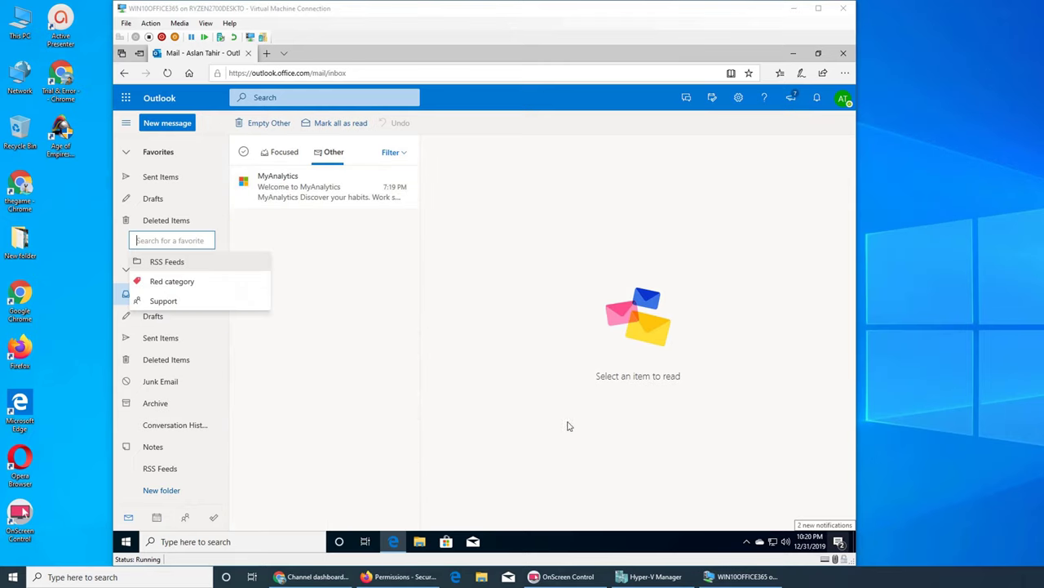
Search favorites for 'docs', find no matching folder, and clear the search.
left_click(181, 236)
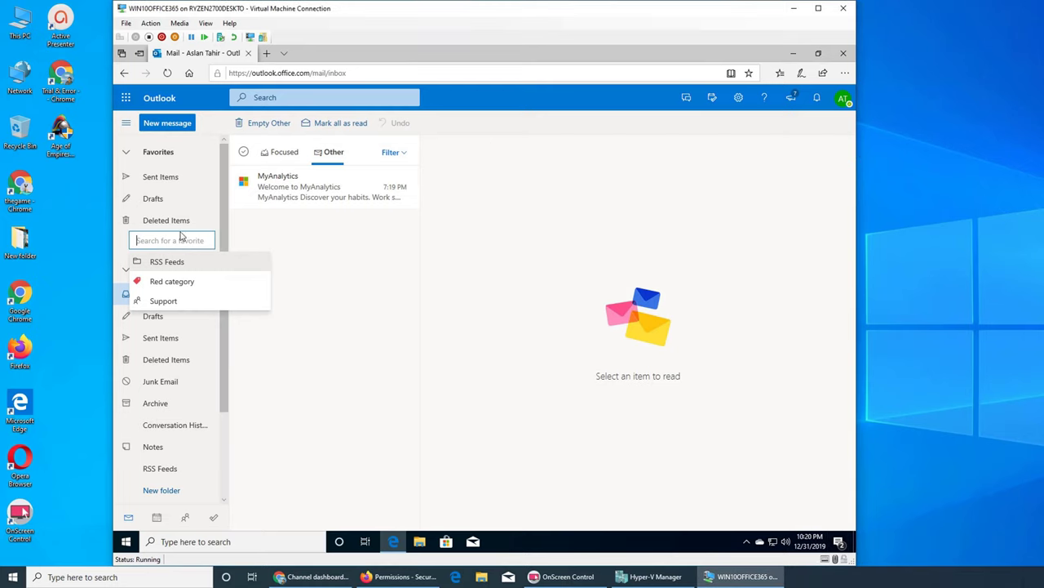
left_click(844, 96)
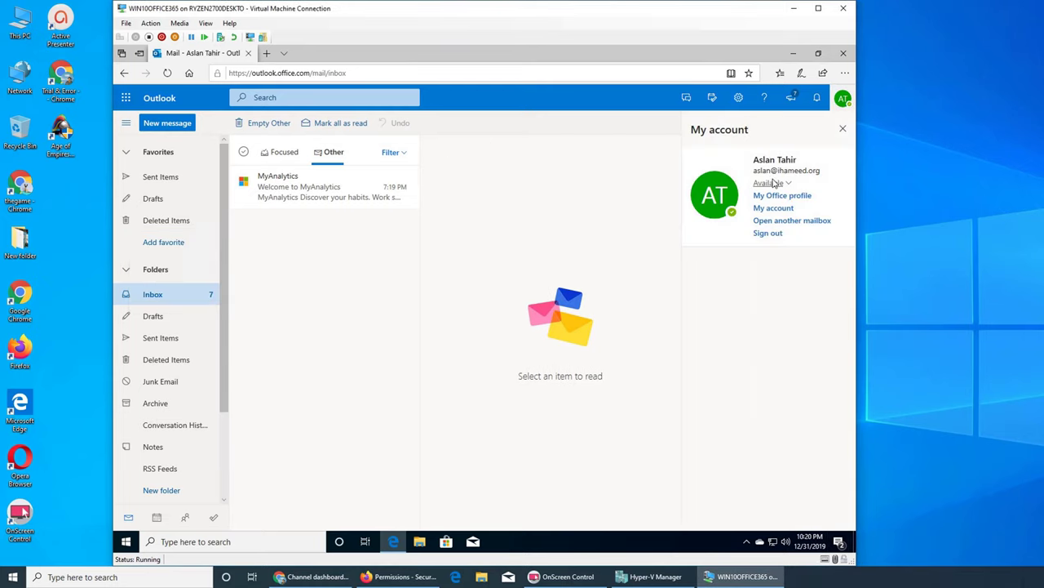
left_click(161, 242)
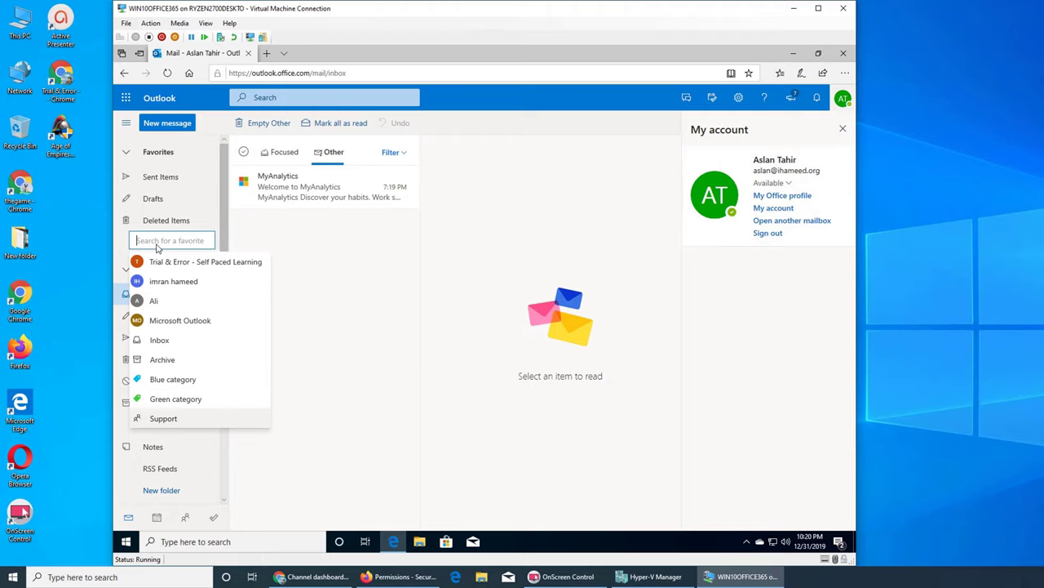
type("t")
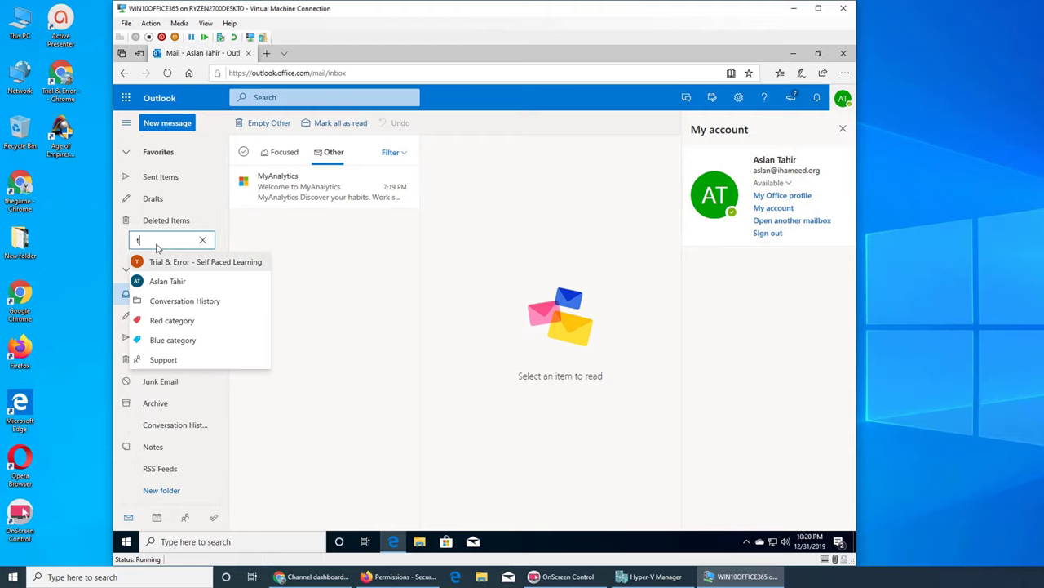
key("BackSpace")
type("d")
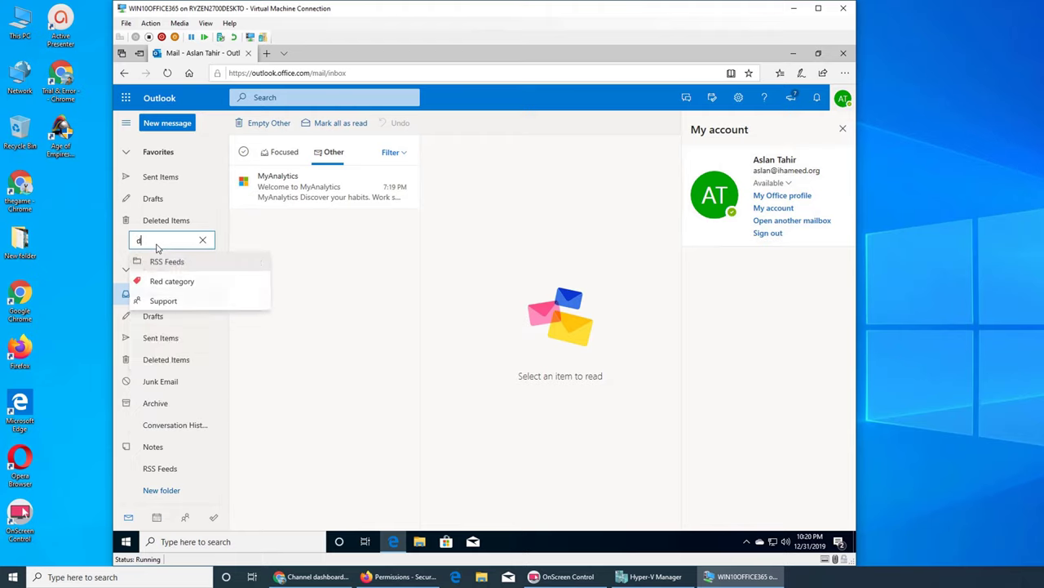
type("ocs")
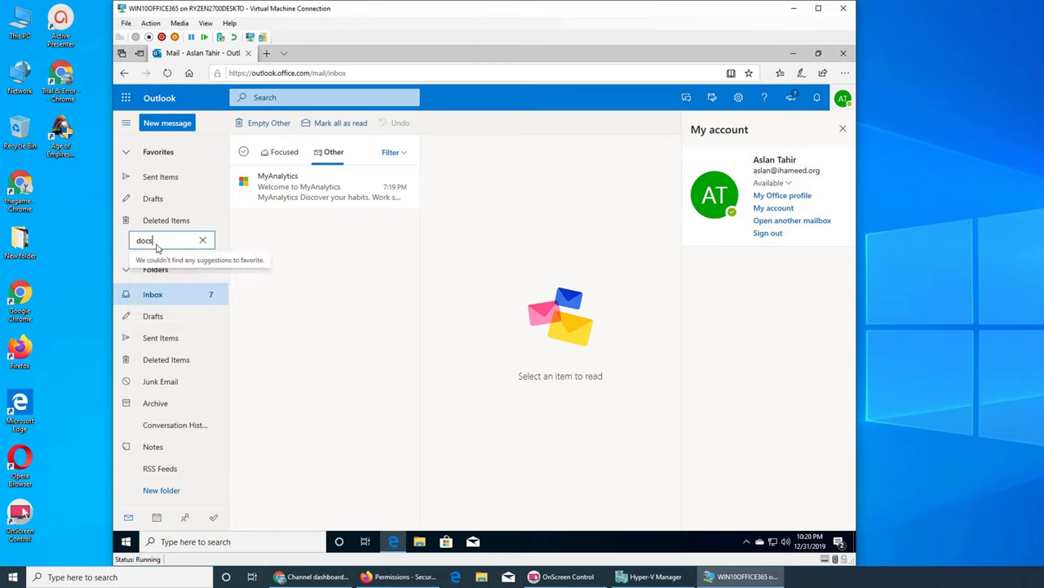
key("BackSpace")
key("BackSpace")
key("BackSpace")
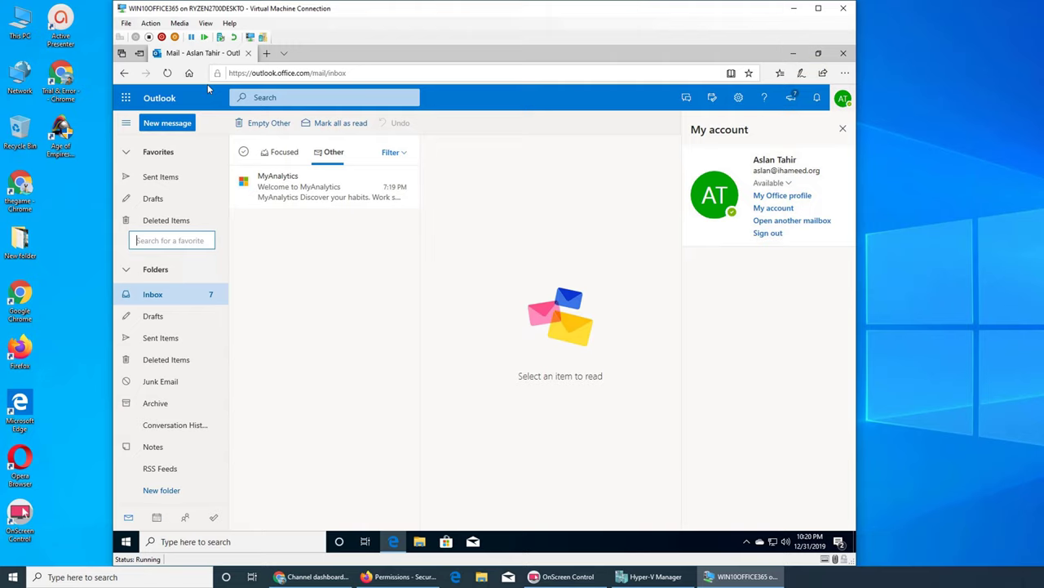
View the full Office 365 apps list, then minimize Edge to the desktop.
left_click(126, 97)
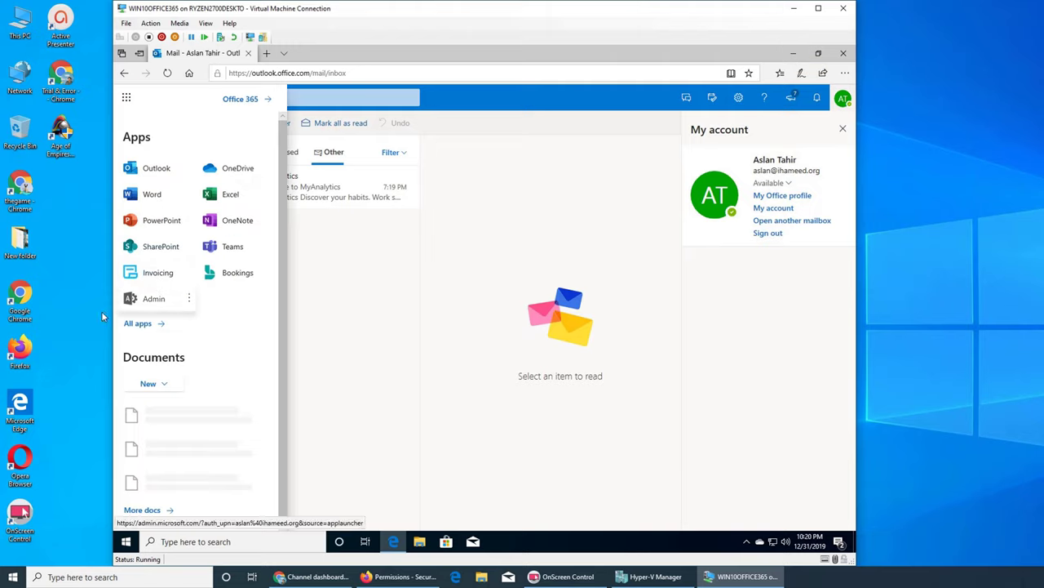
left_click(138, 324)
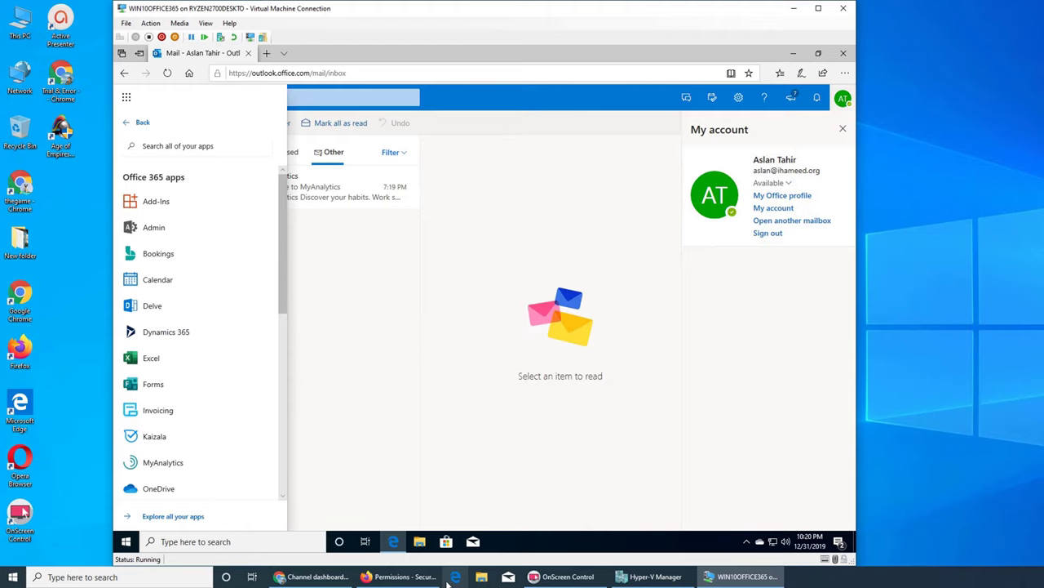
left_click(795, 53)
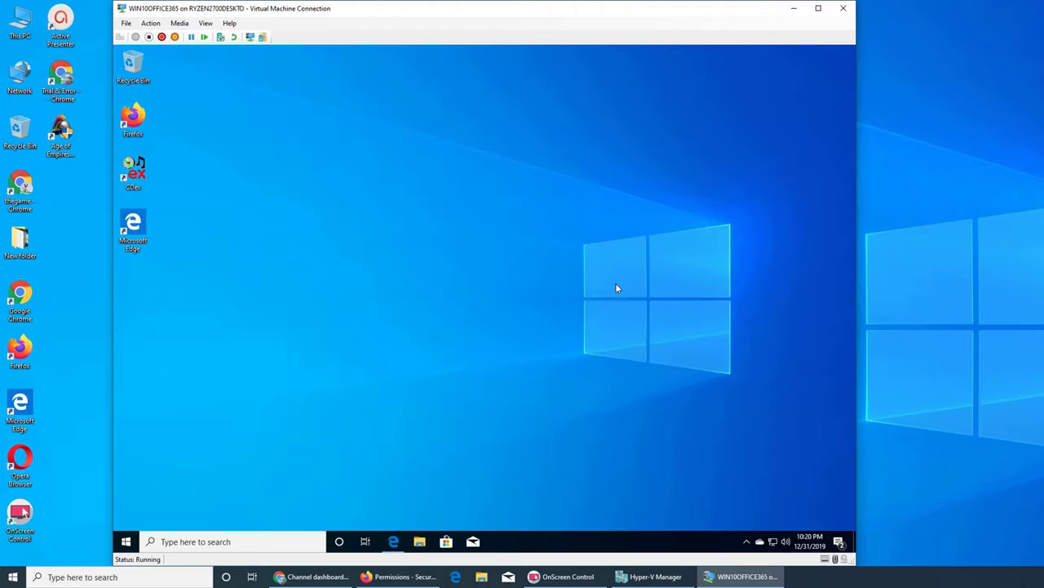
left_click(399, 576)
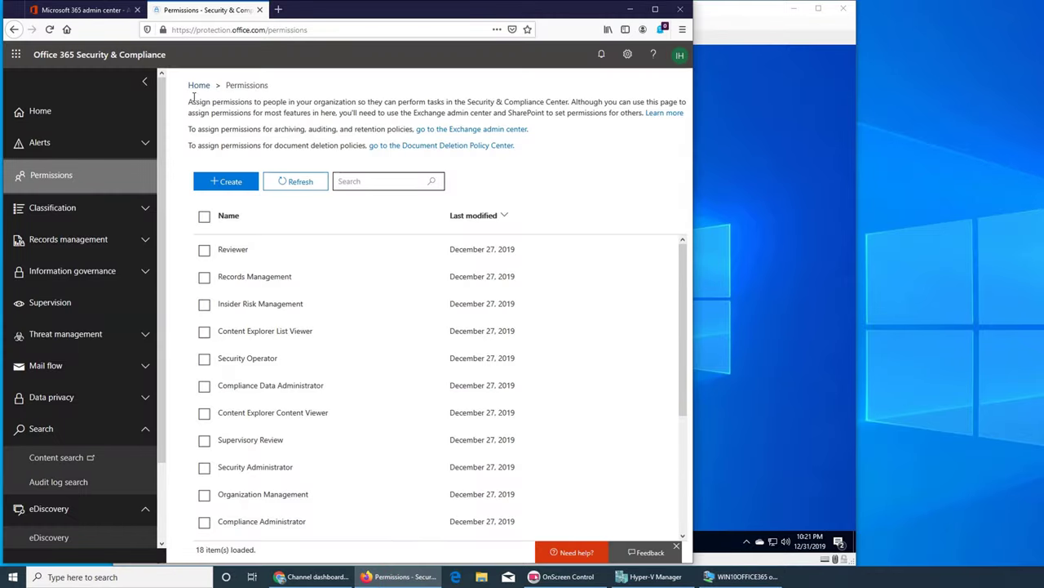
left_click(90, 10)
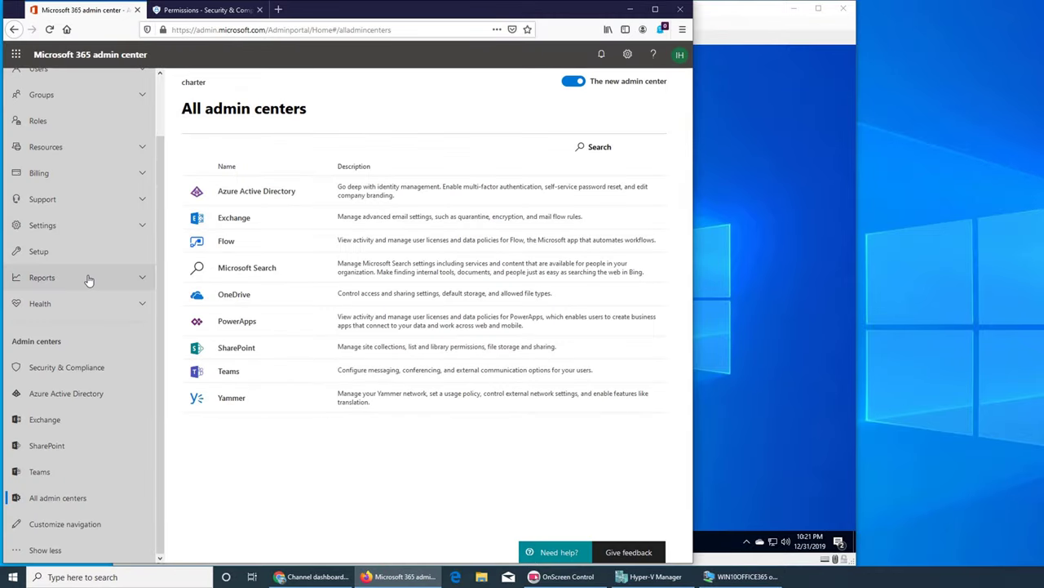
scroll(88, 282, "up", 2)
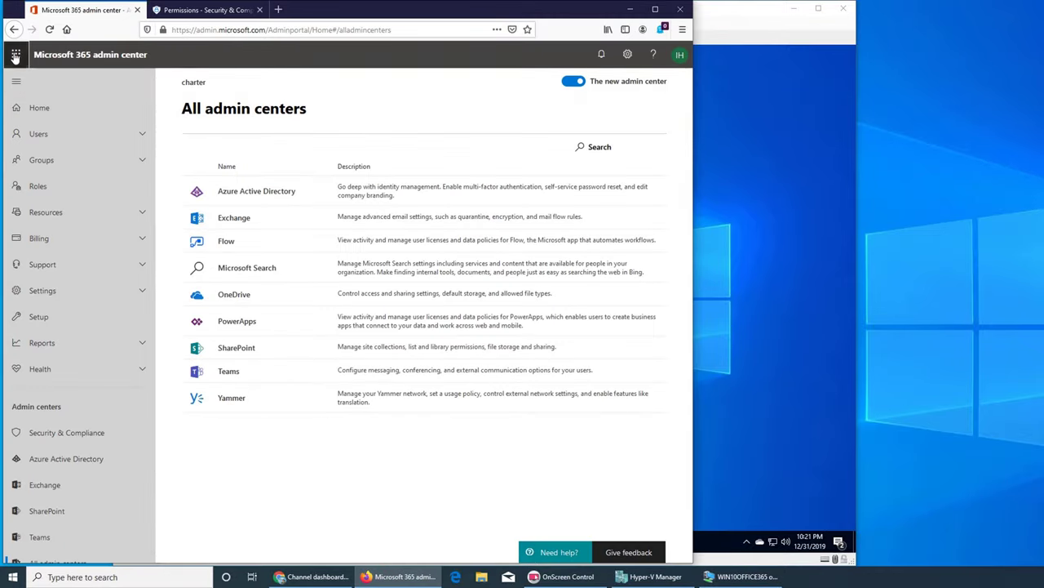
left_click(15, 54)
left_click(54, 281)
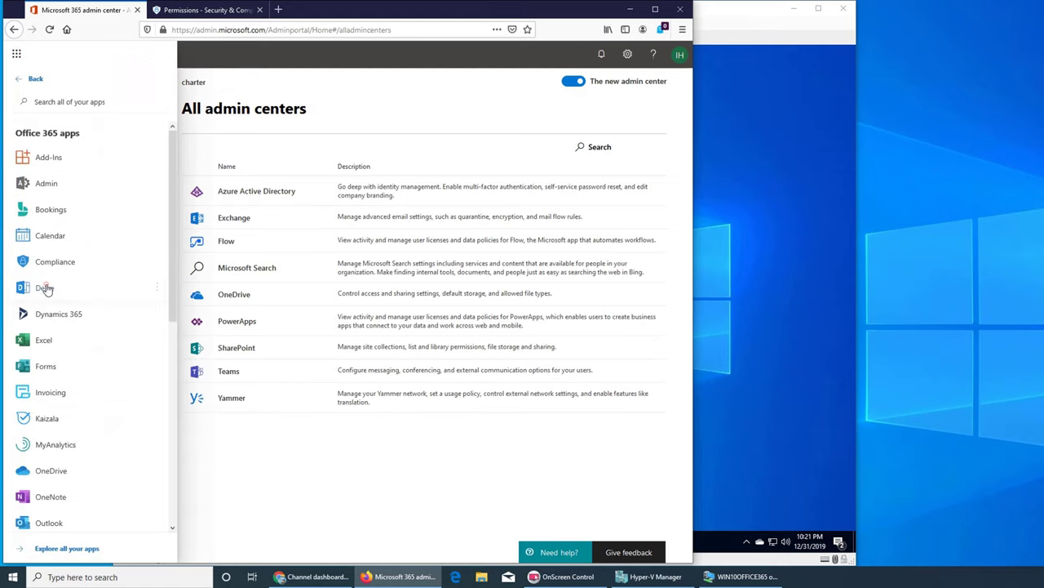
scroll(71, 349, "down", 2)
scroll(71, 349, "down", 4)
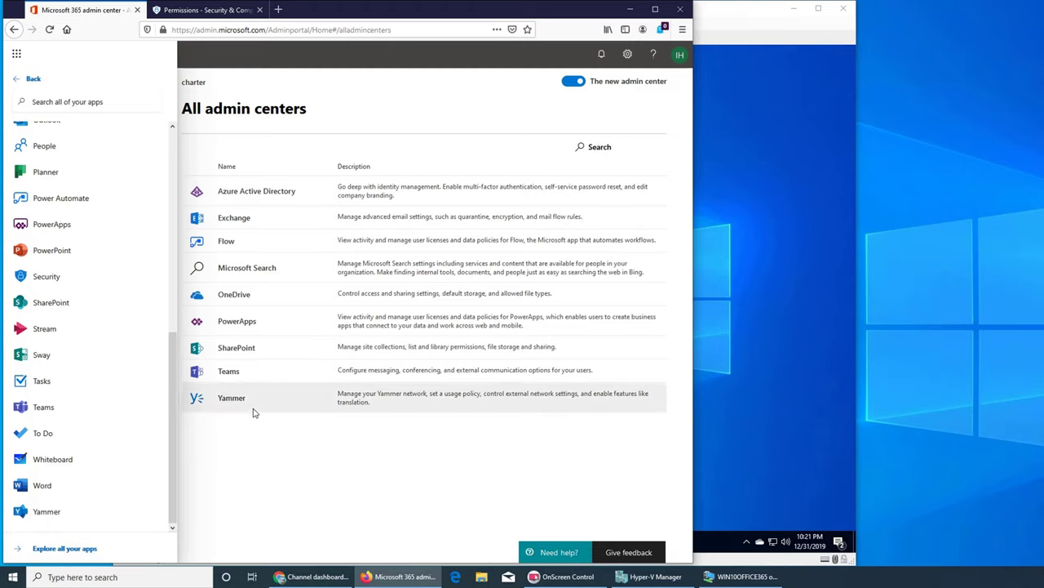
left_click(632, 8)
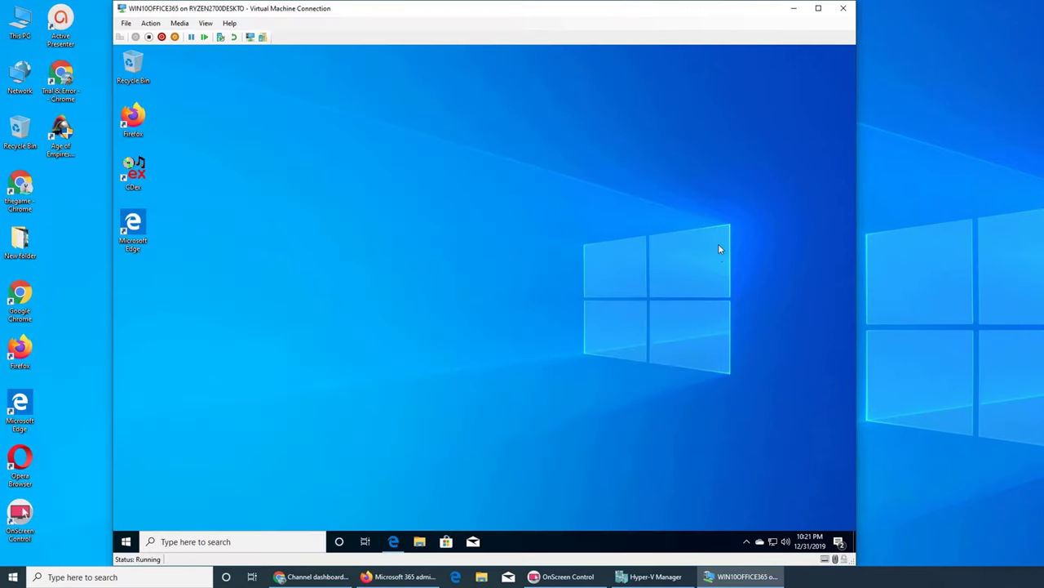